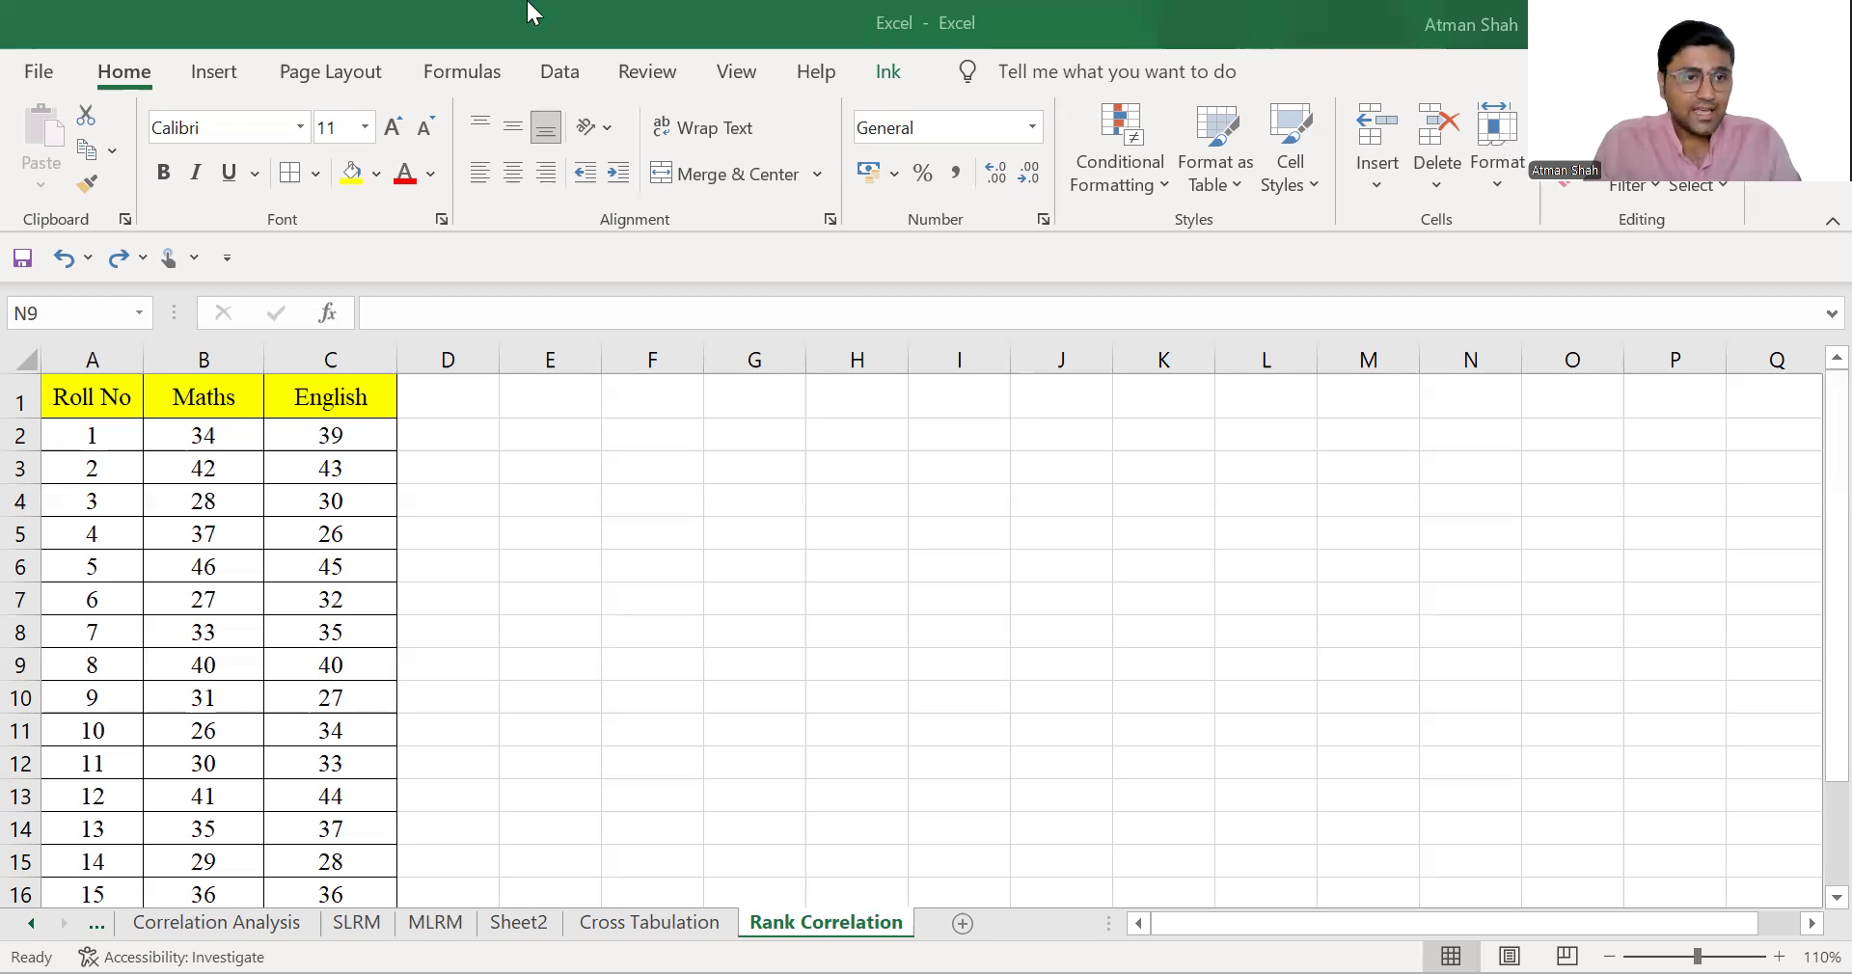
- Add the headers R_Maths in D1 and R_English in E1
click(83, 398)
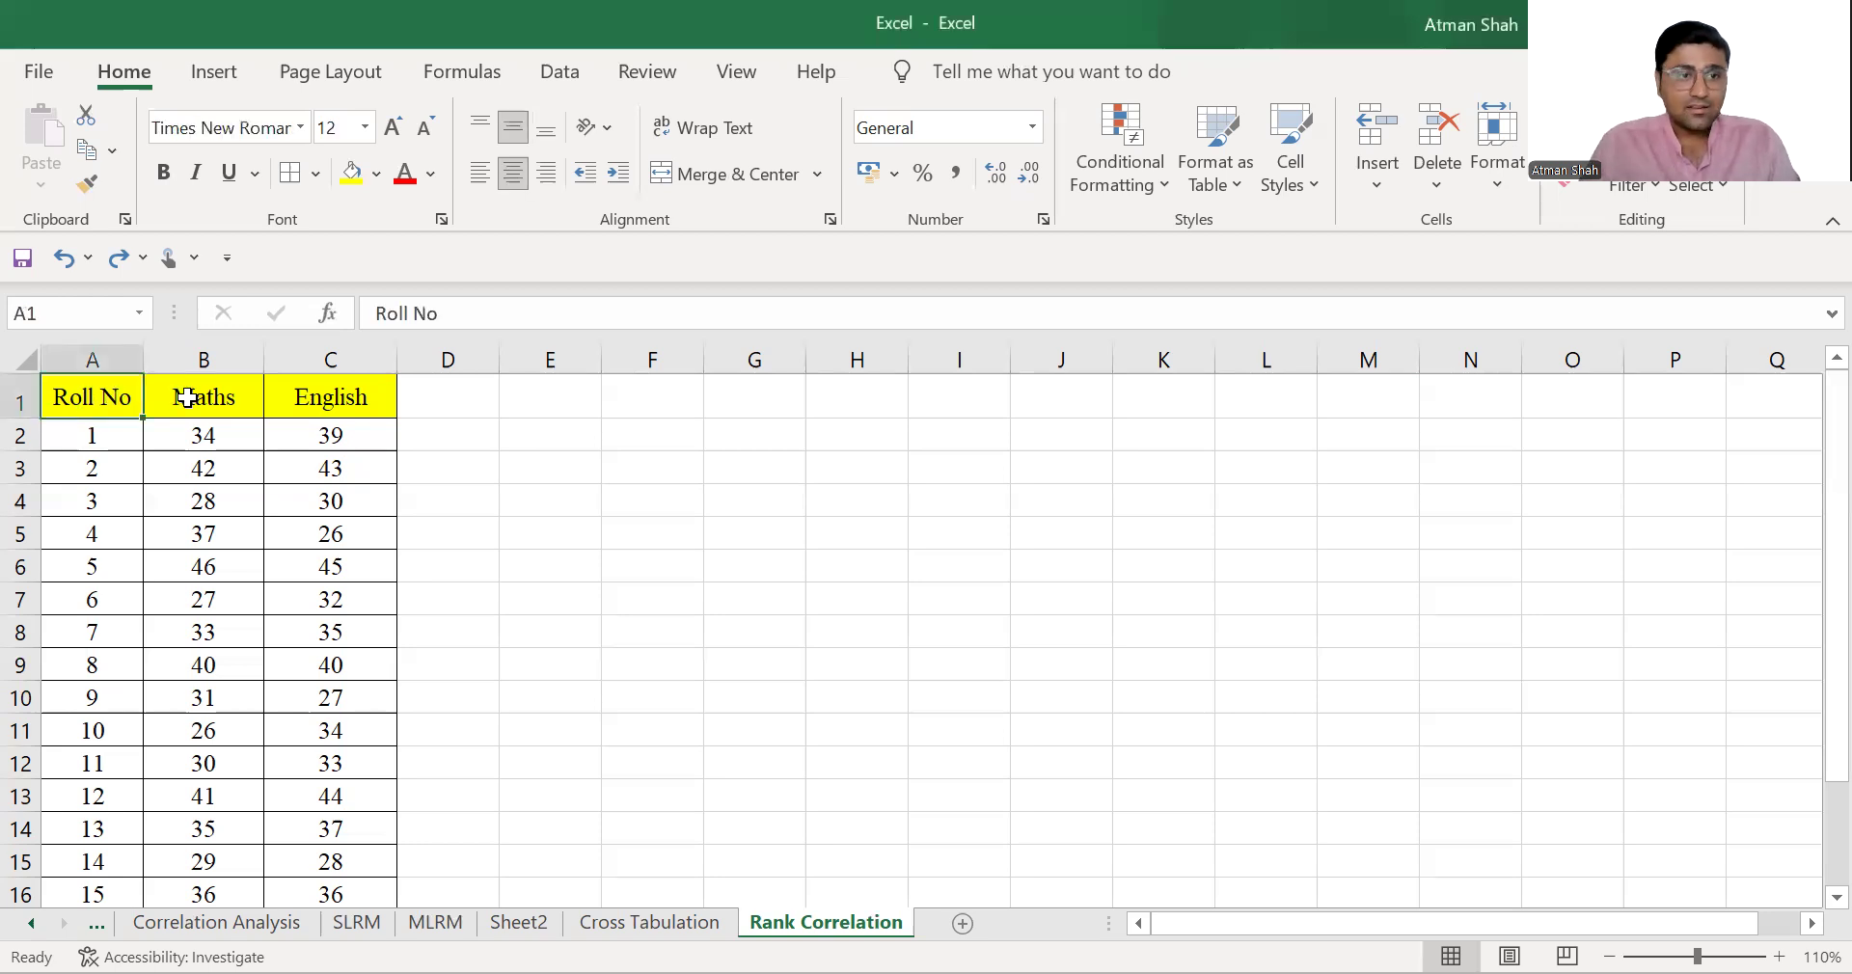
click(323, 399)
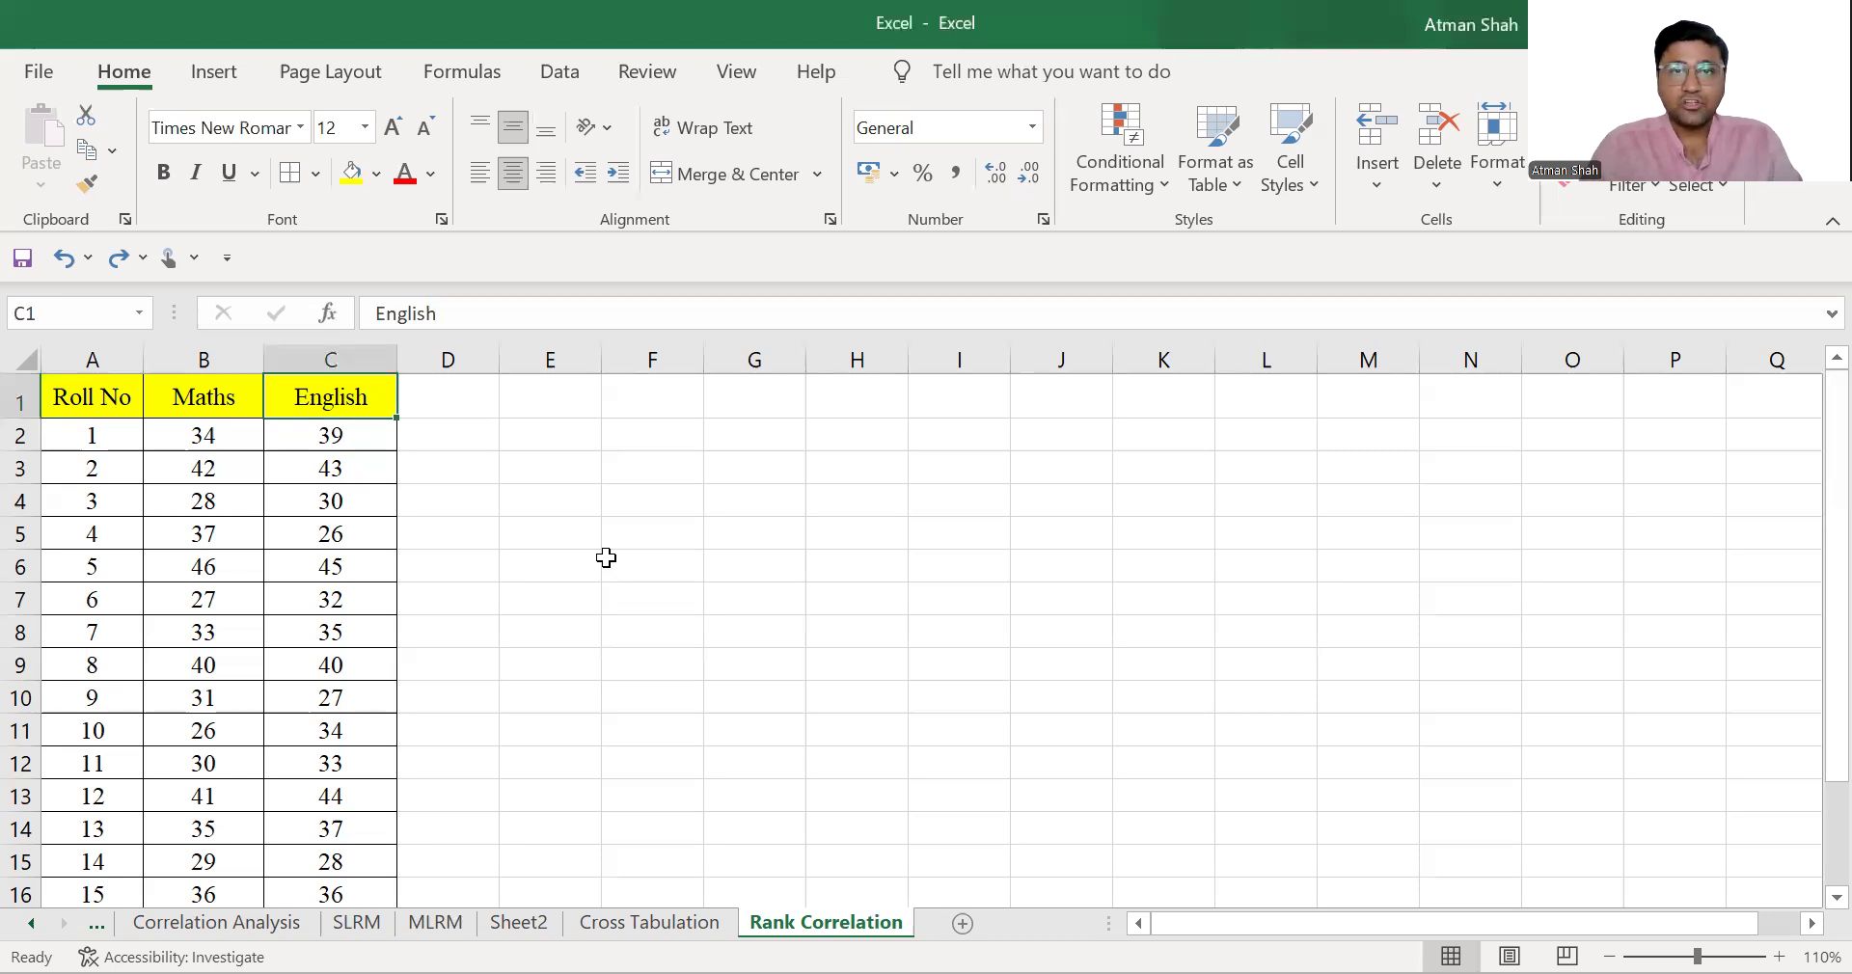
click(442, 402)
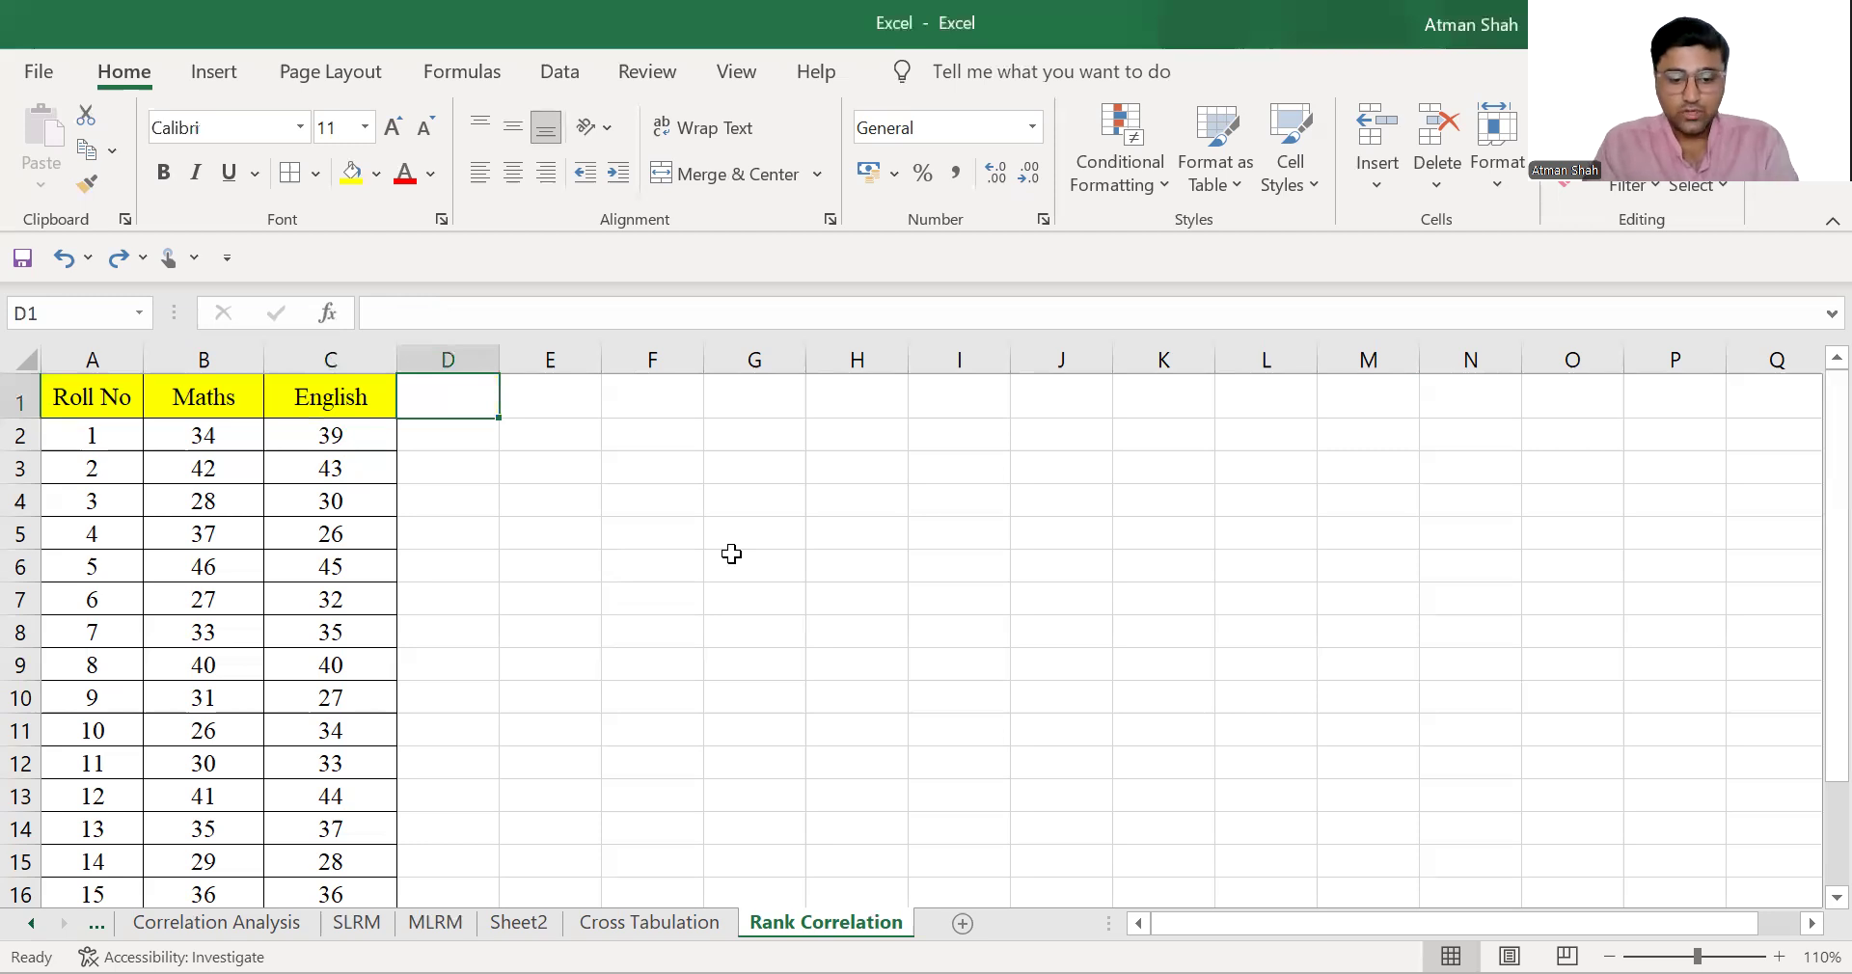
text(R_Maths)
key(Return)
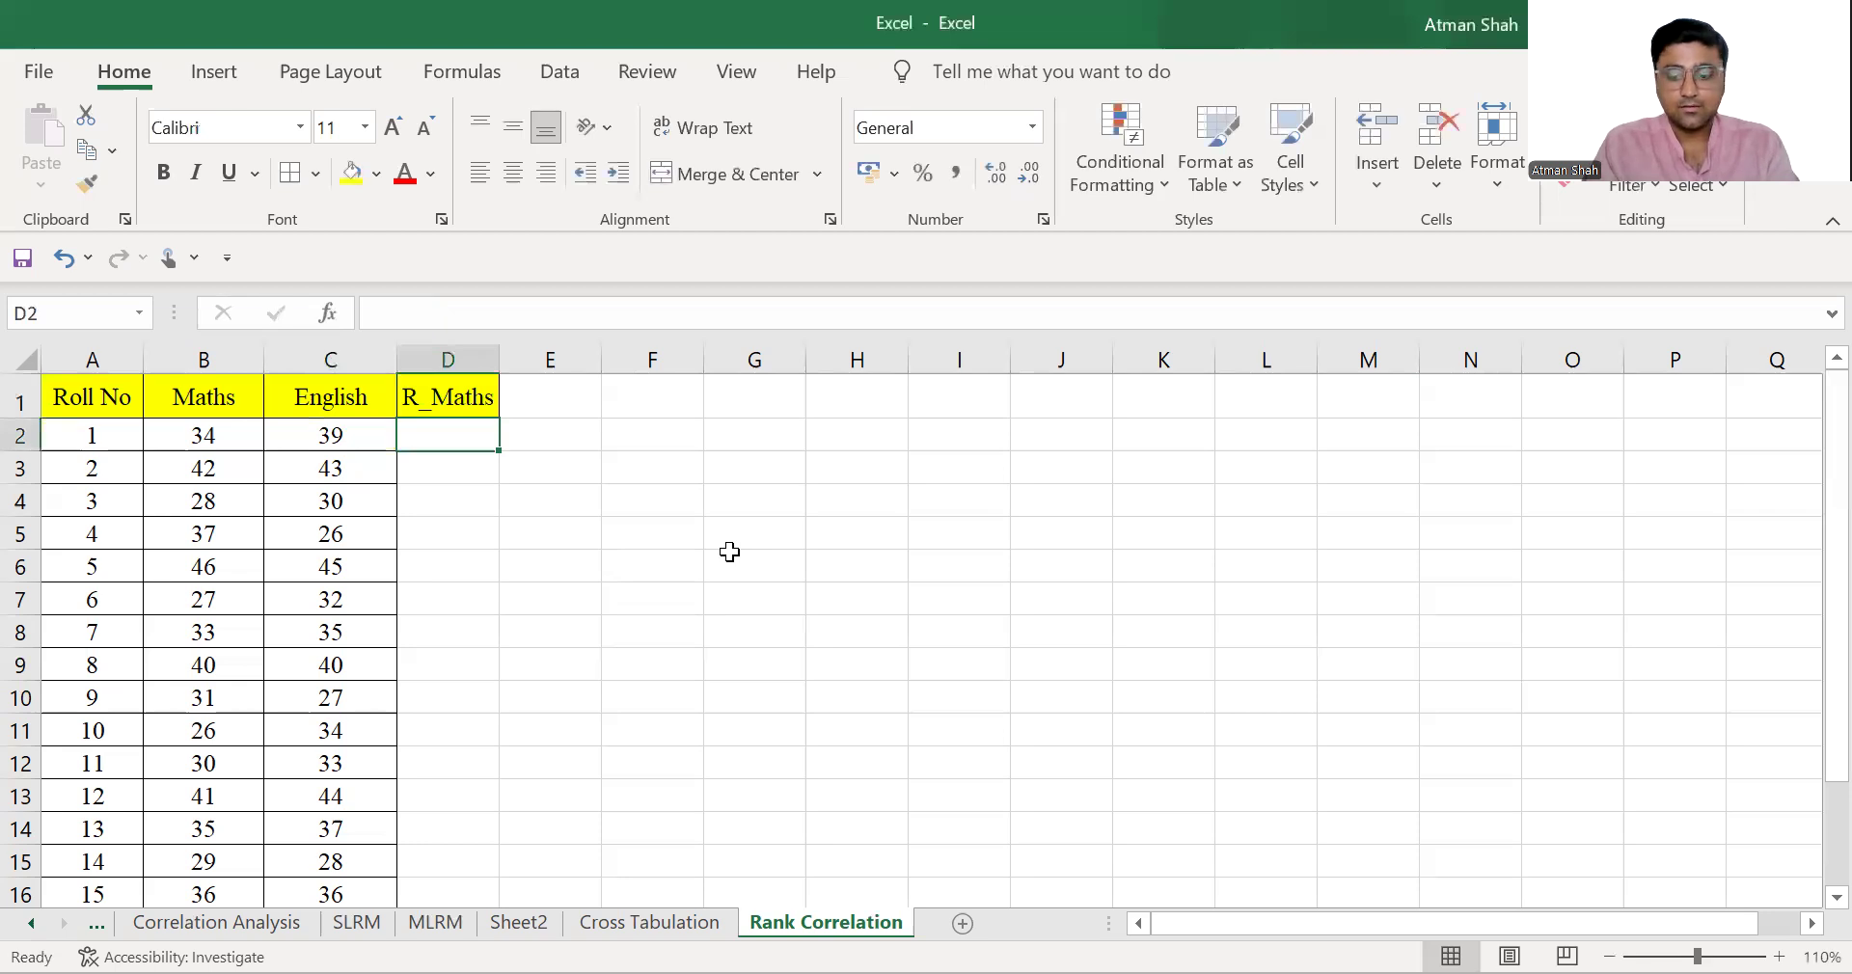
key(Up)
key(Right)
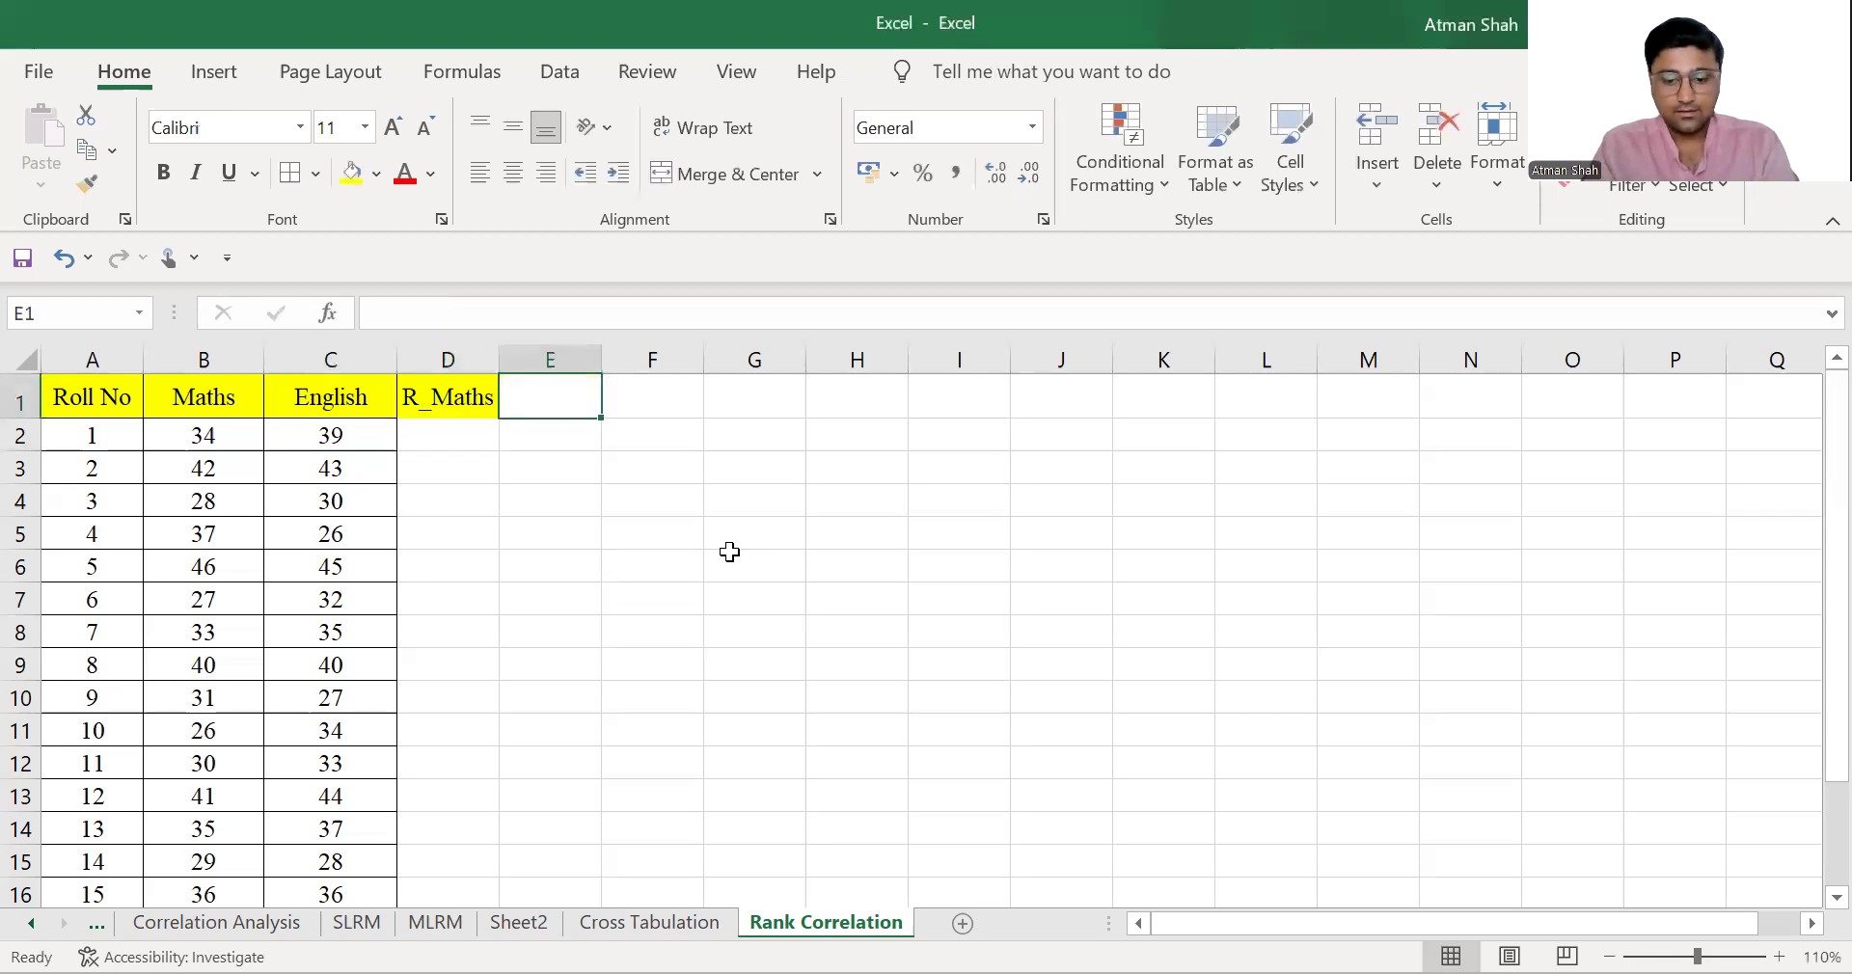
text(R_En)
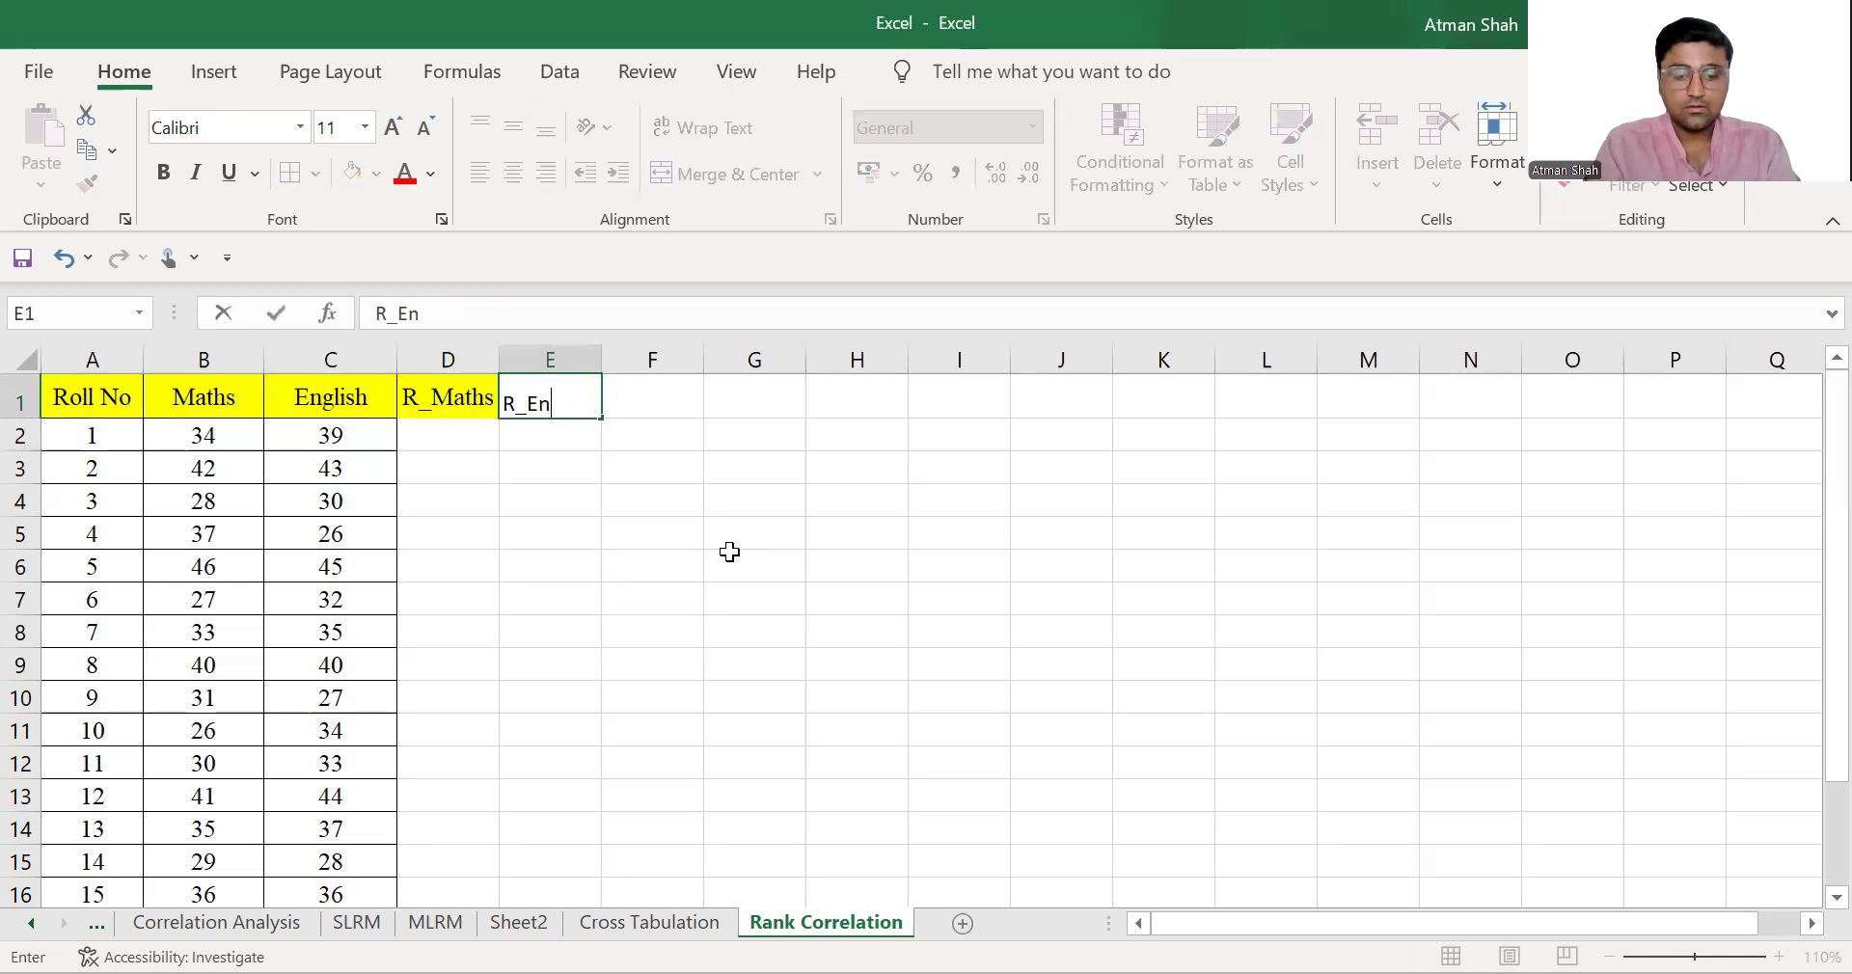
text(glish)
key(Return)
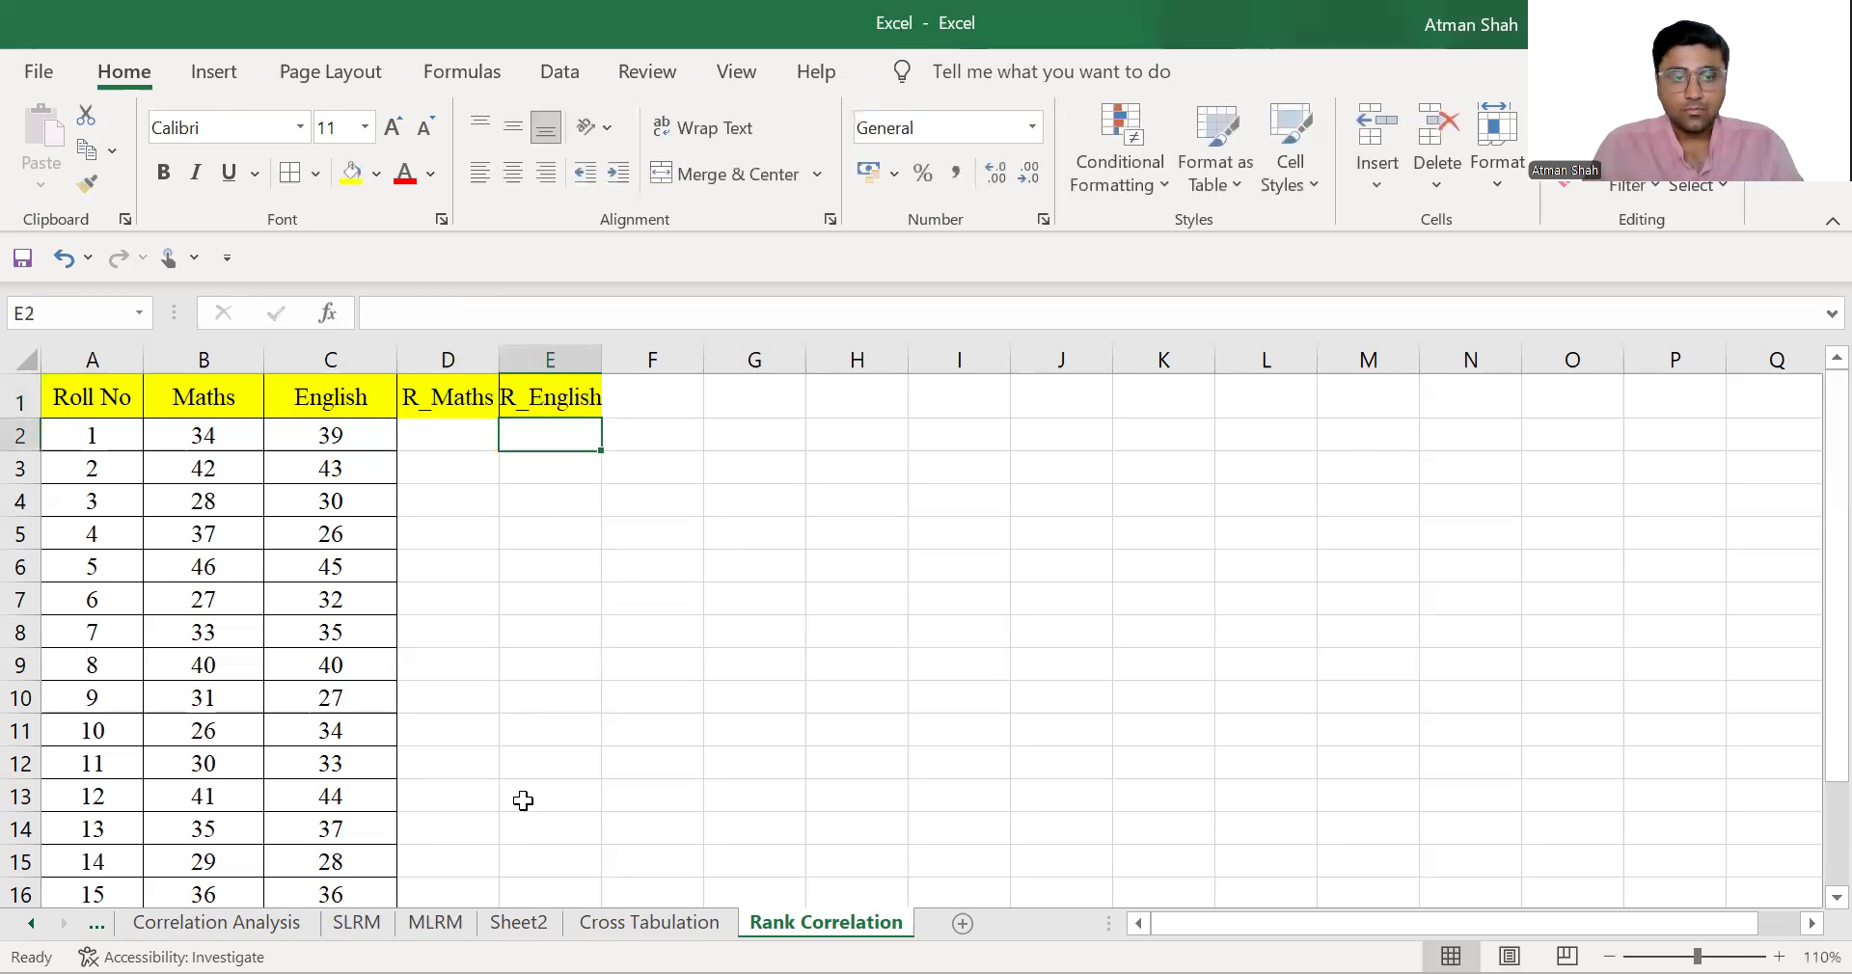
- Apply All Borders to the D:E rank columns down the table
drag(417, 401, 551, 730)
drag(449, 359, 551, 359)
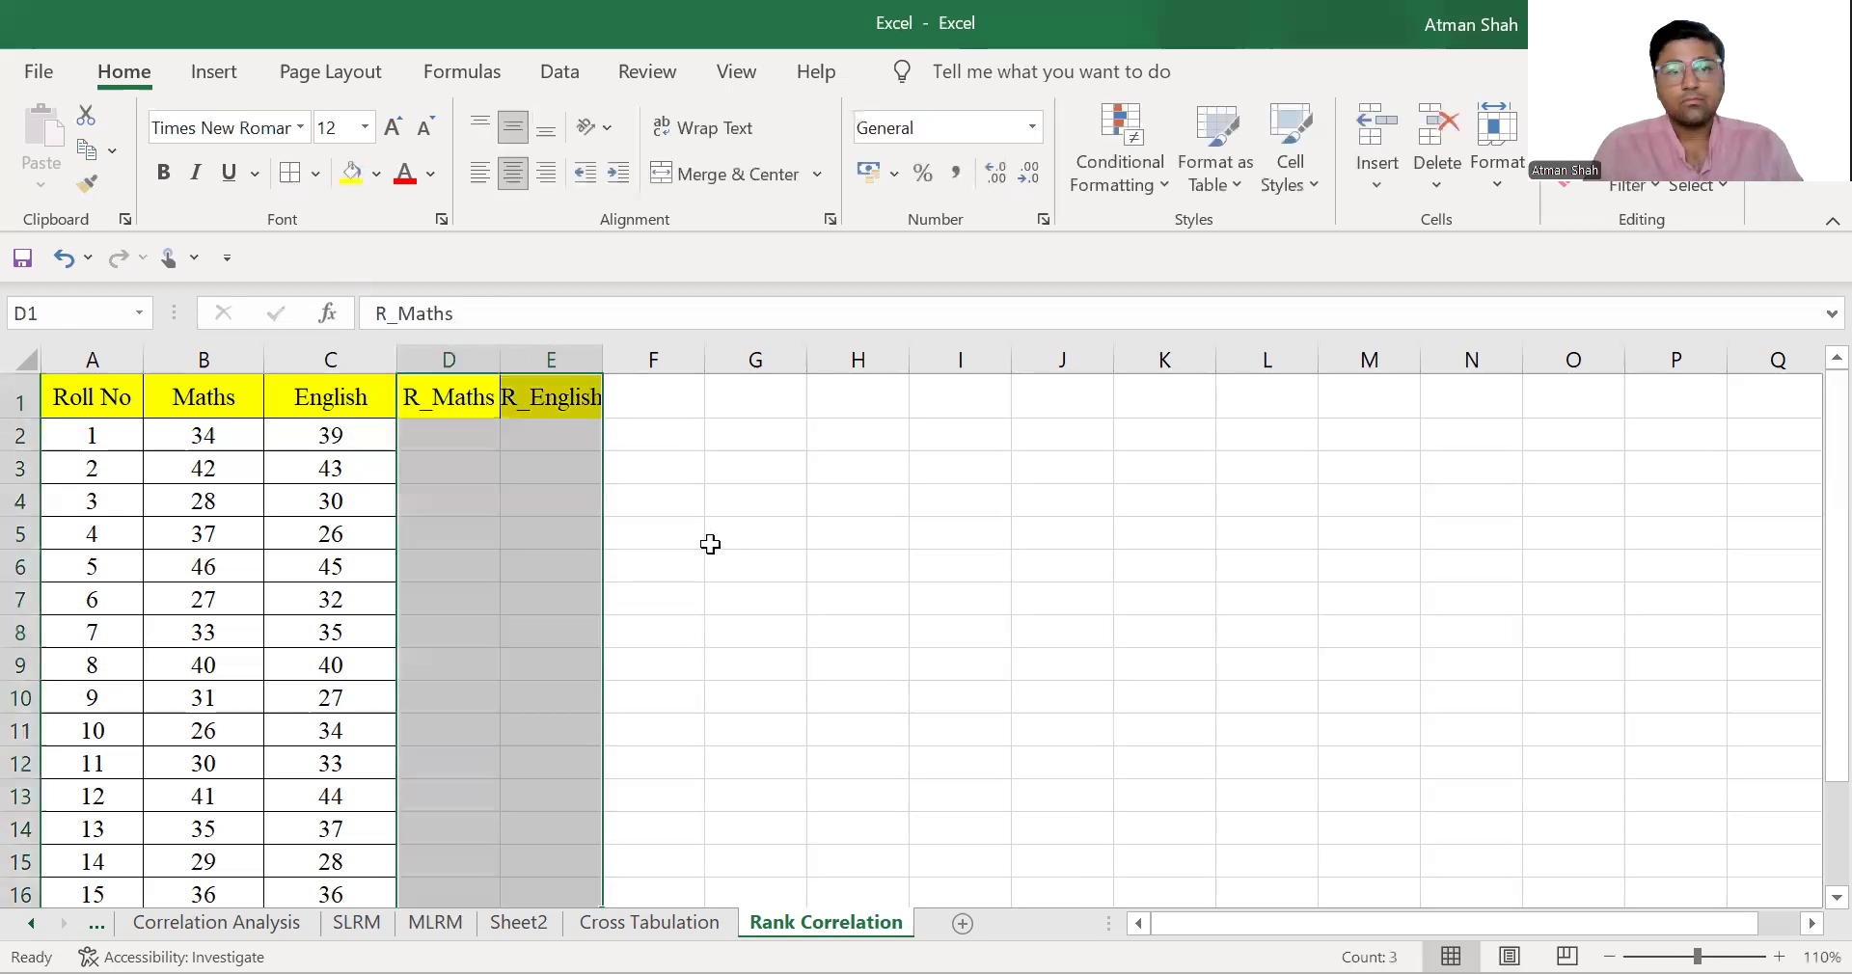
key(F4)
key(Down)
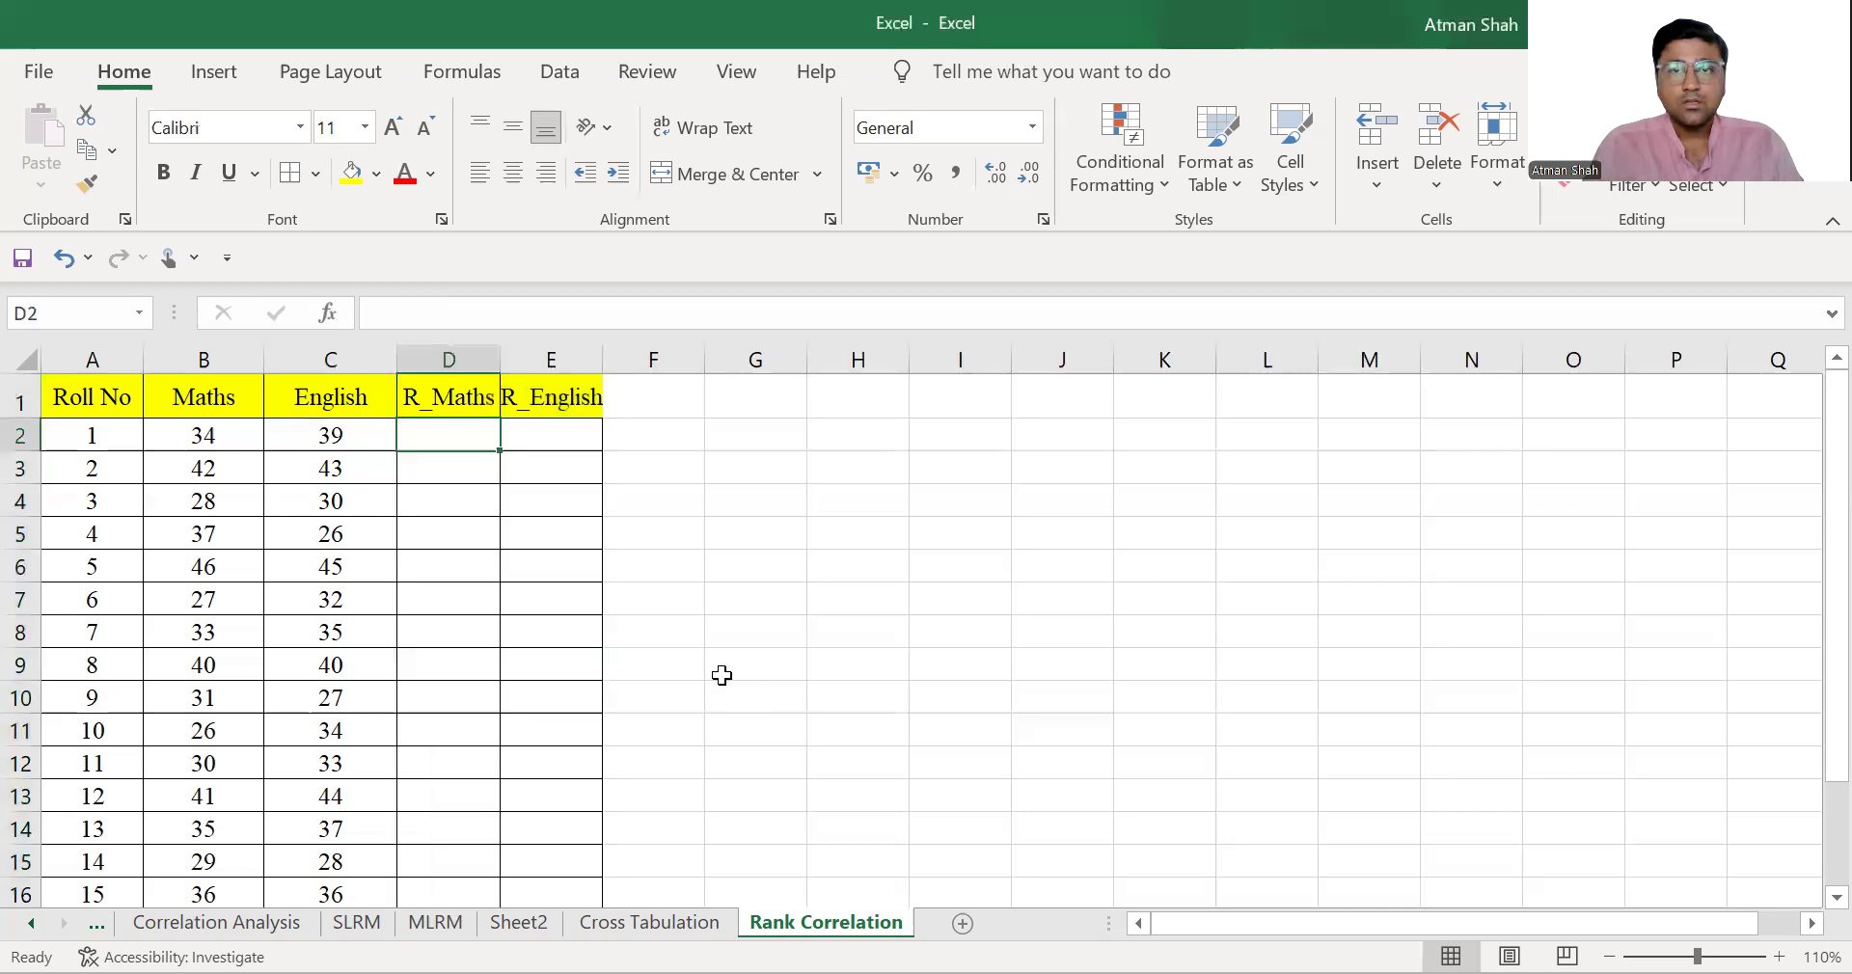
- Enter =RANK.AVG(B2,B2:B16,0) in D2, ranking the first Maths score as 8
text(=)
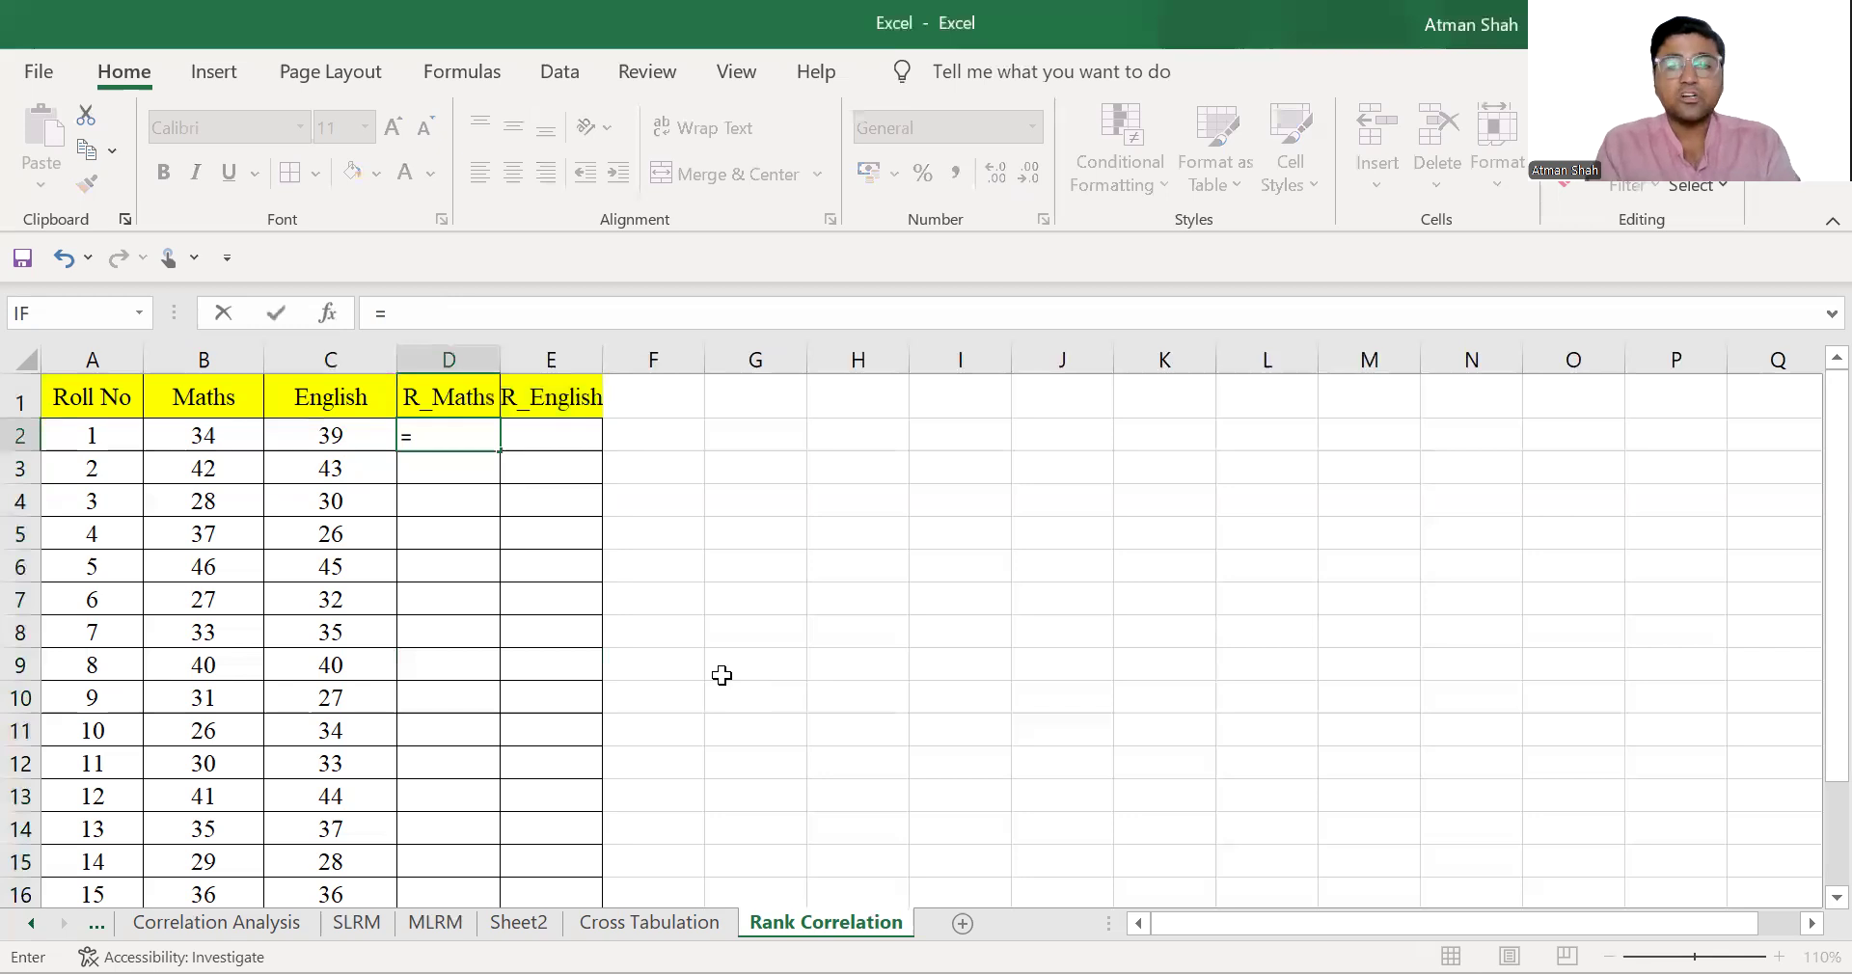
text(rank.avg)
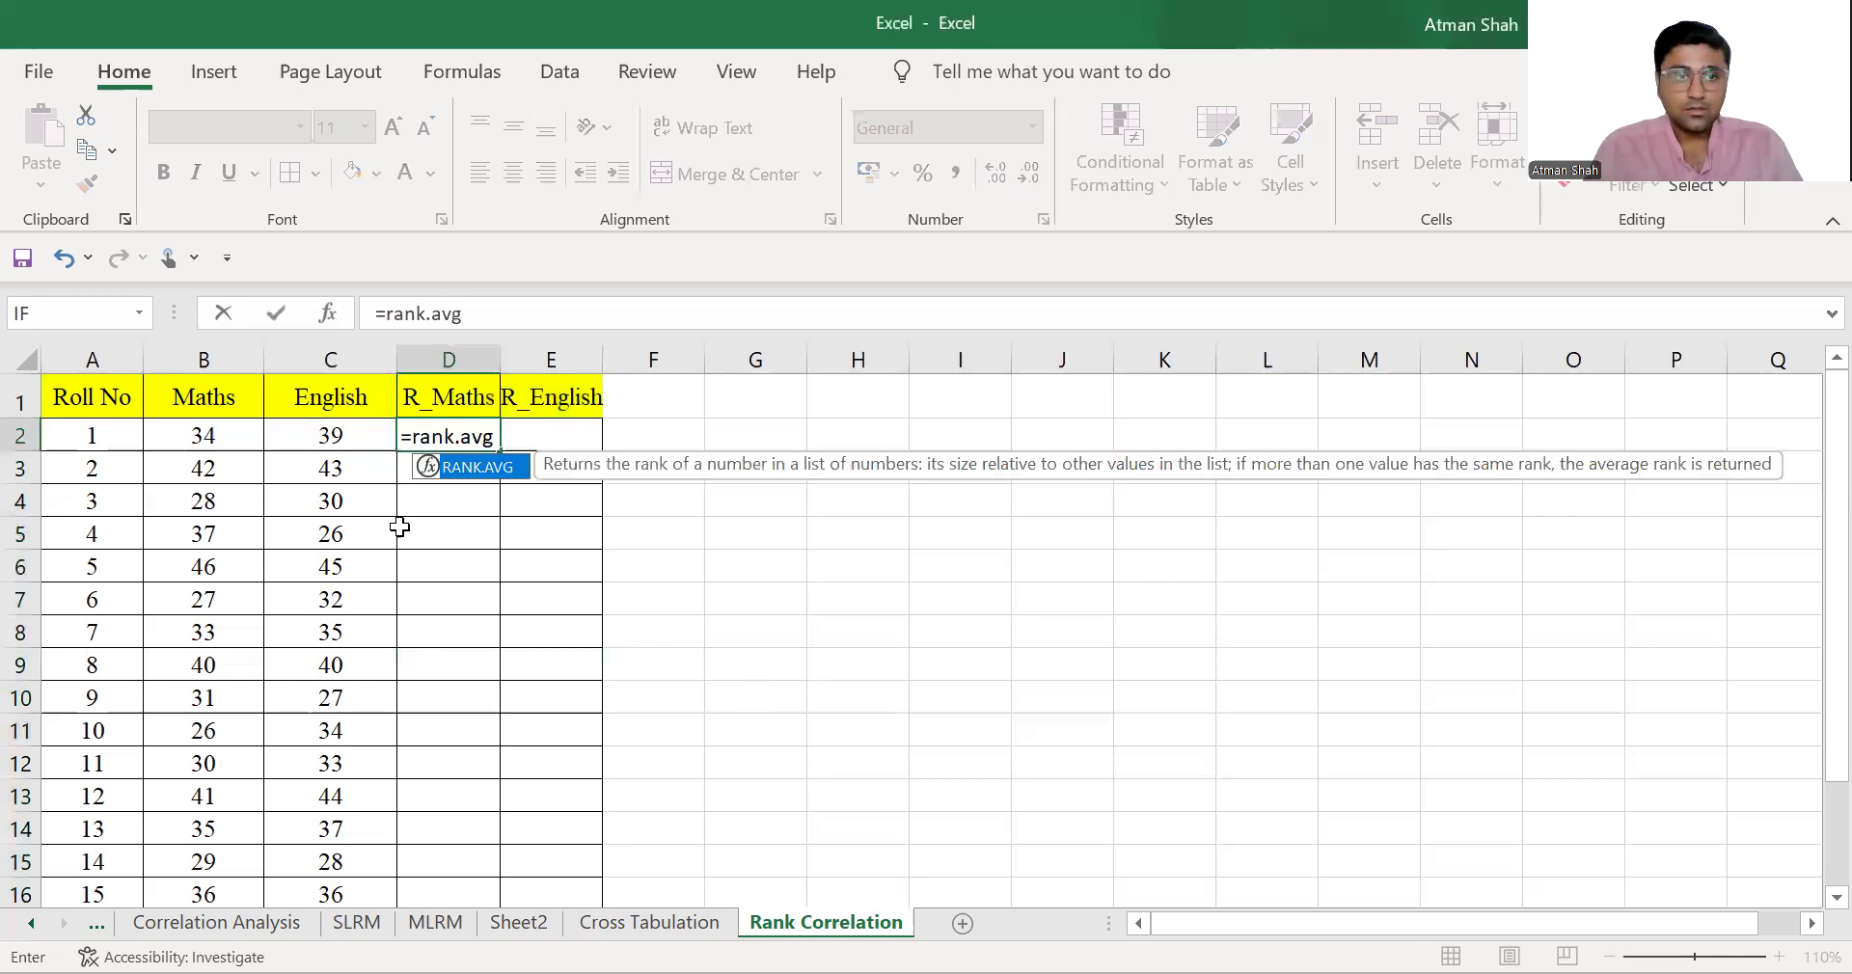
text(()
click(221, 441)
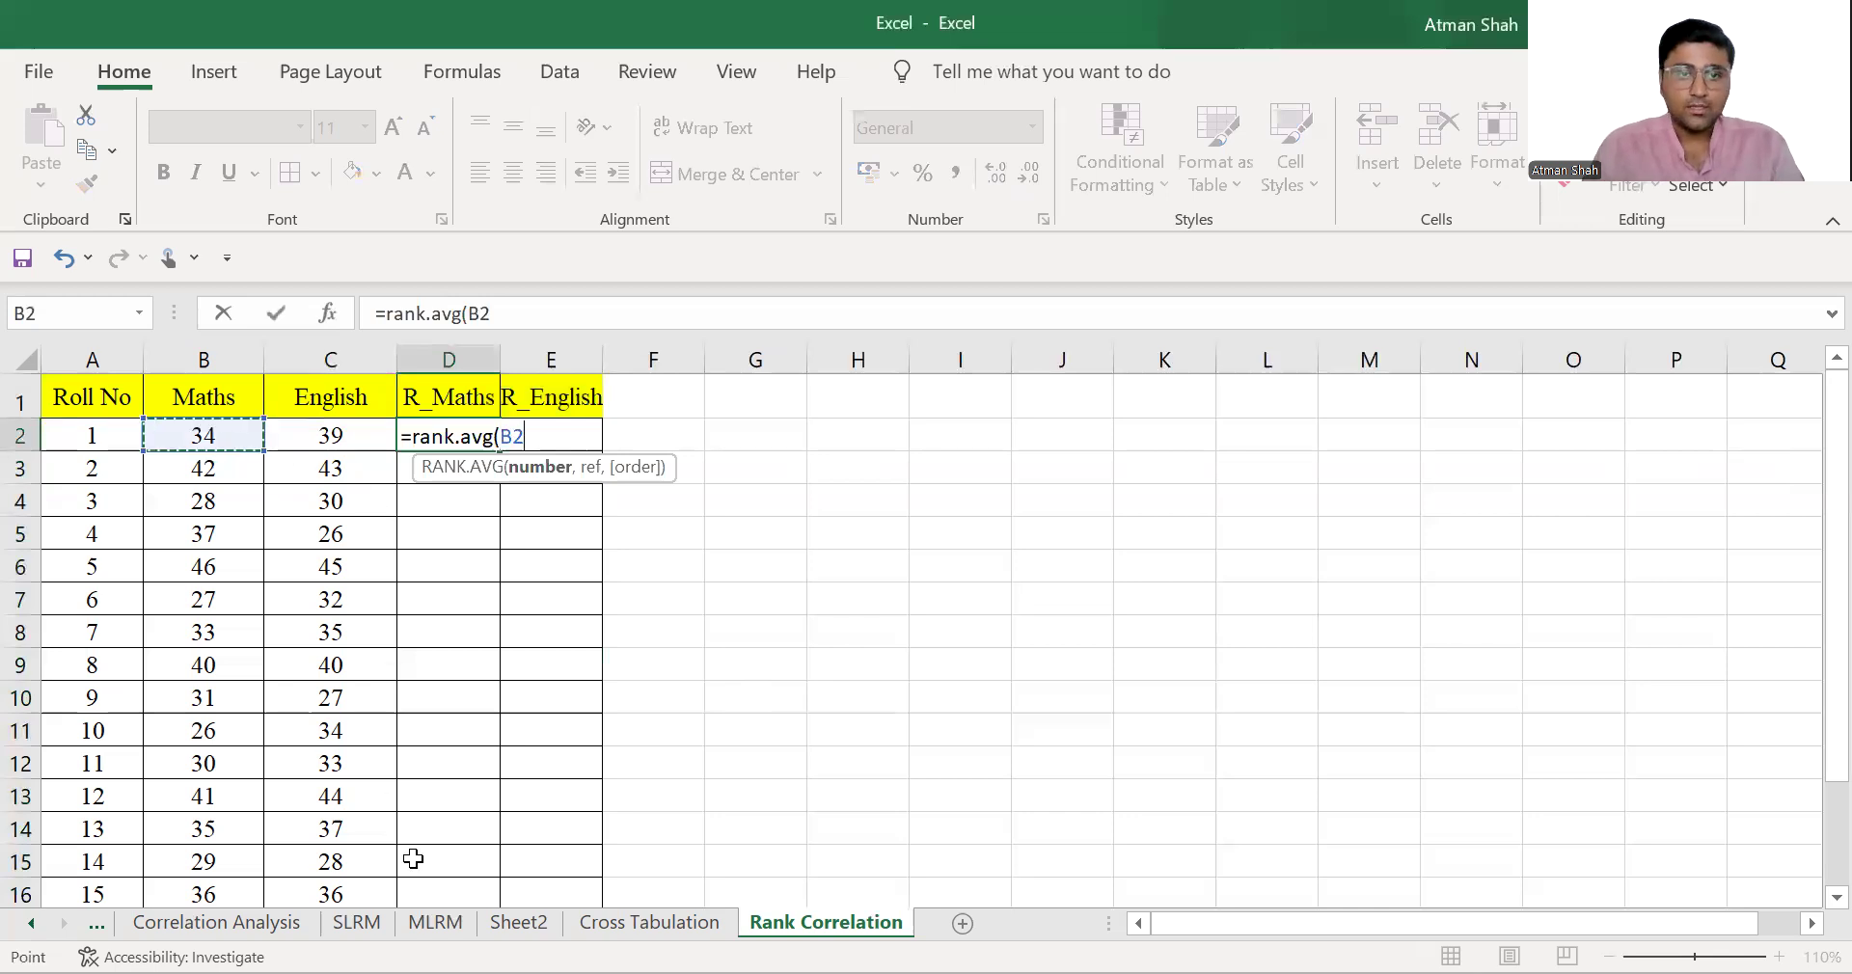
text(,)
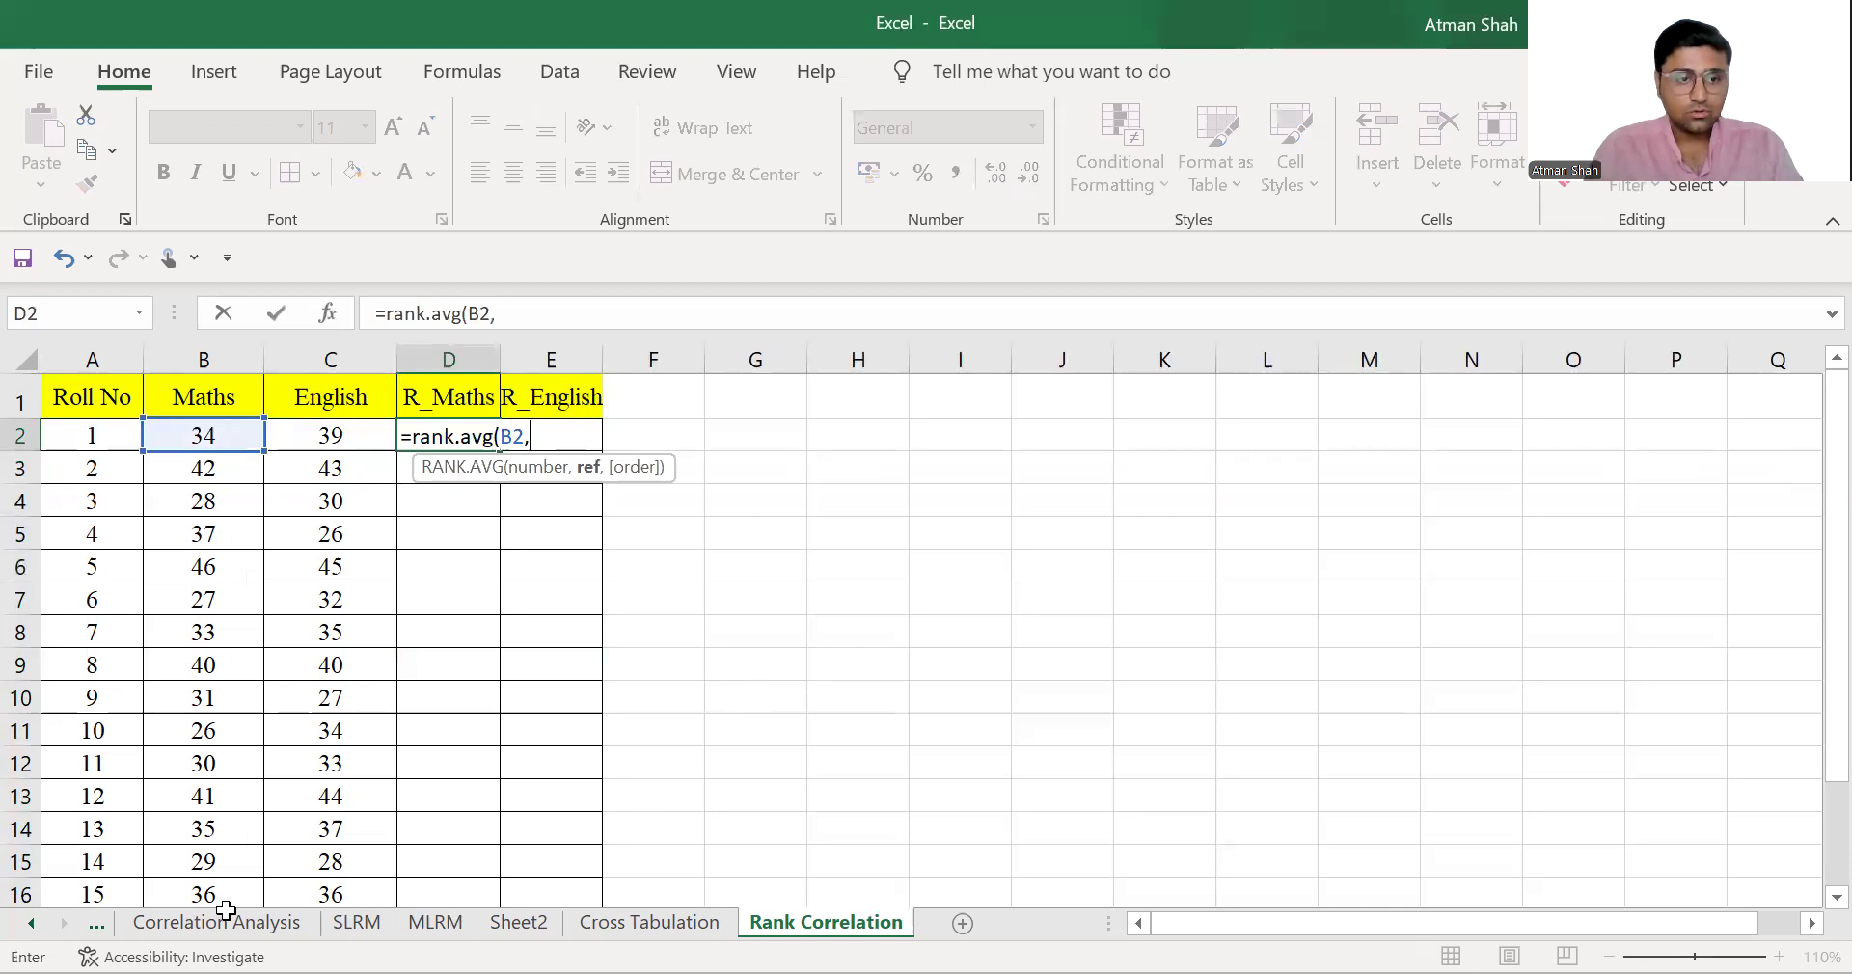
key(ctrl+shift+Down)
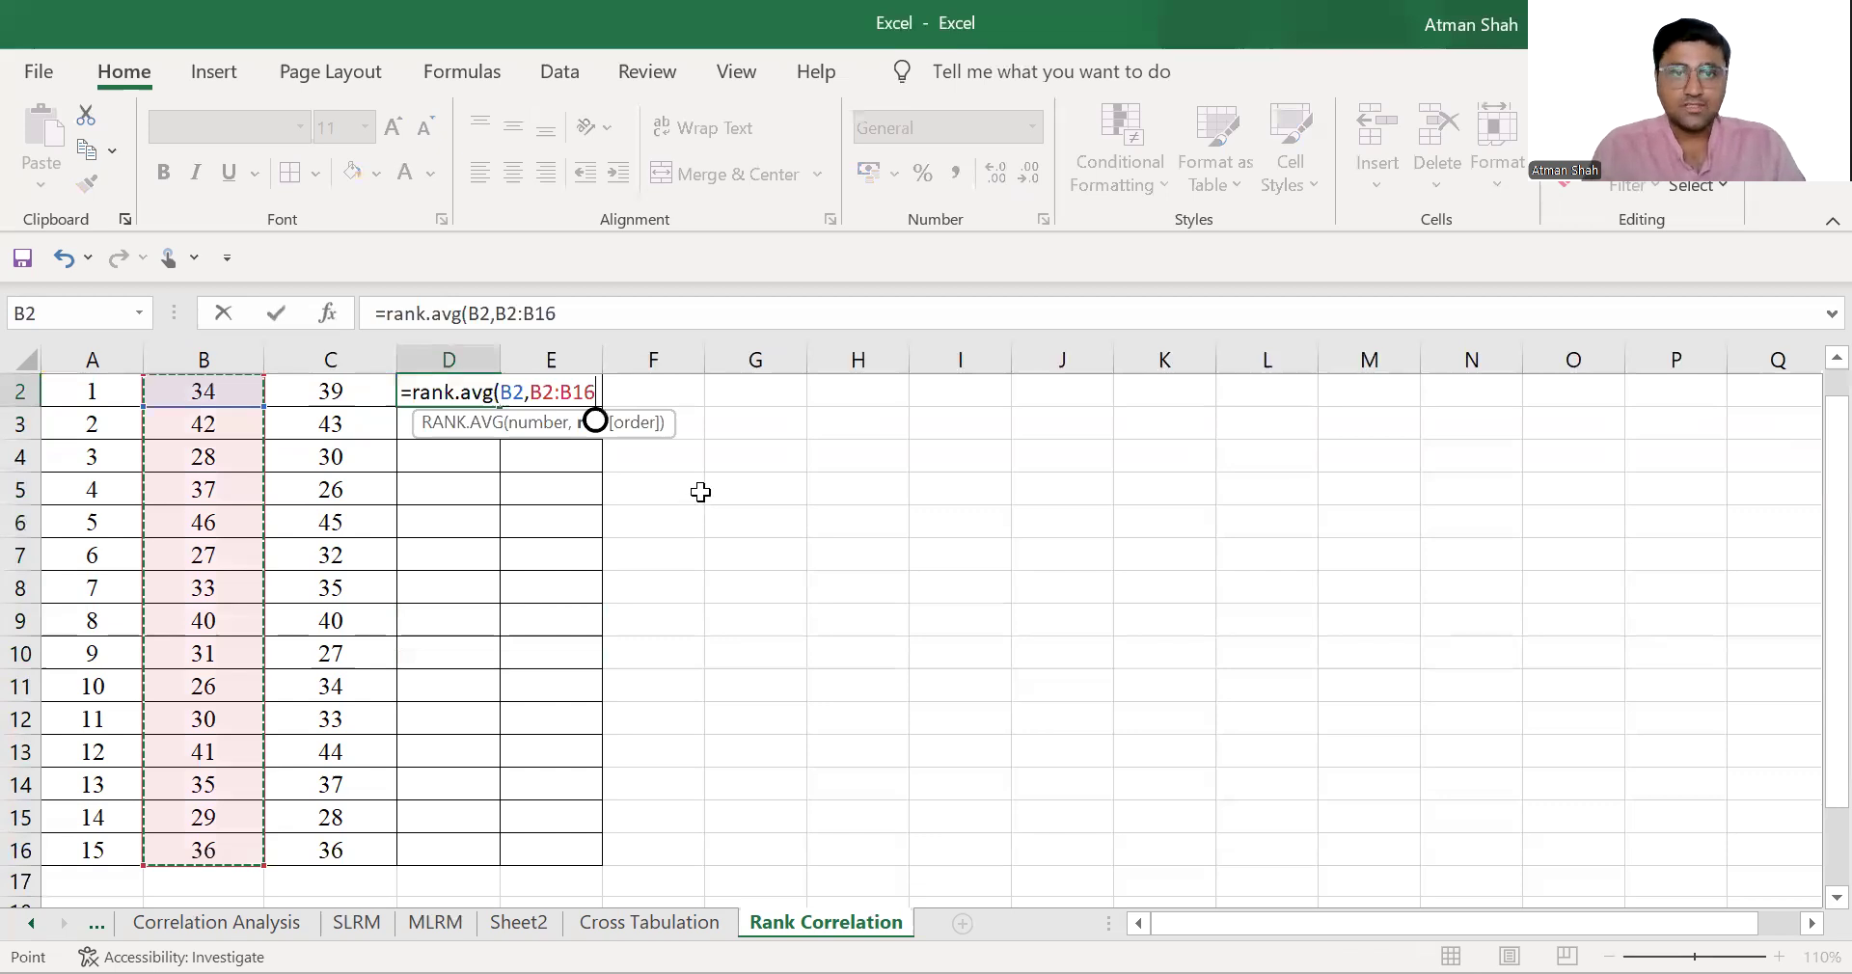
text(,)
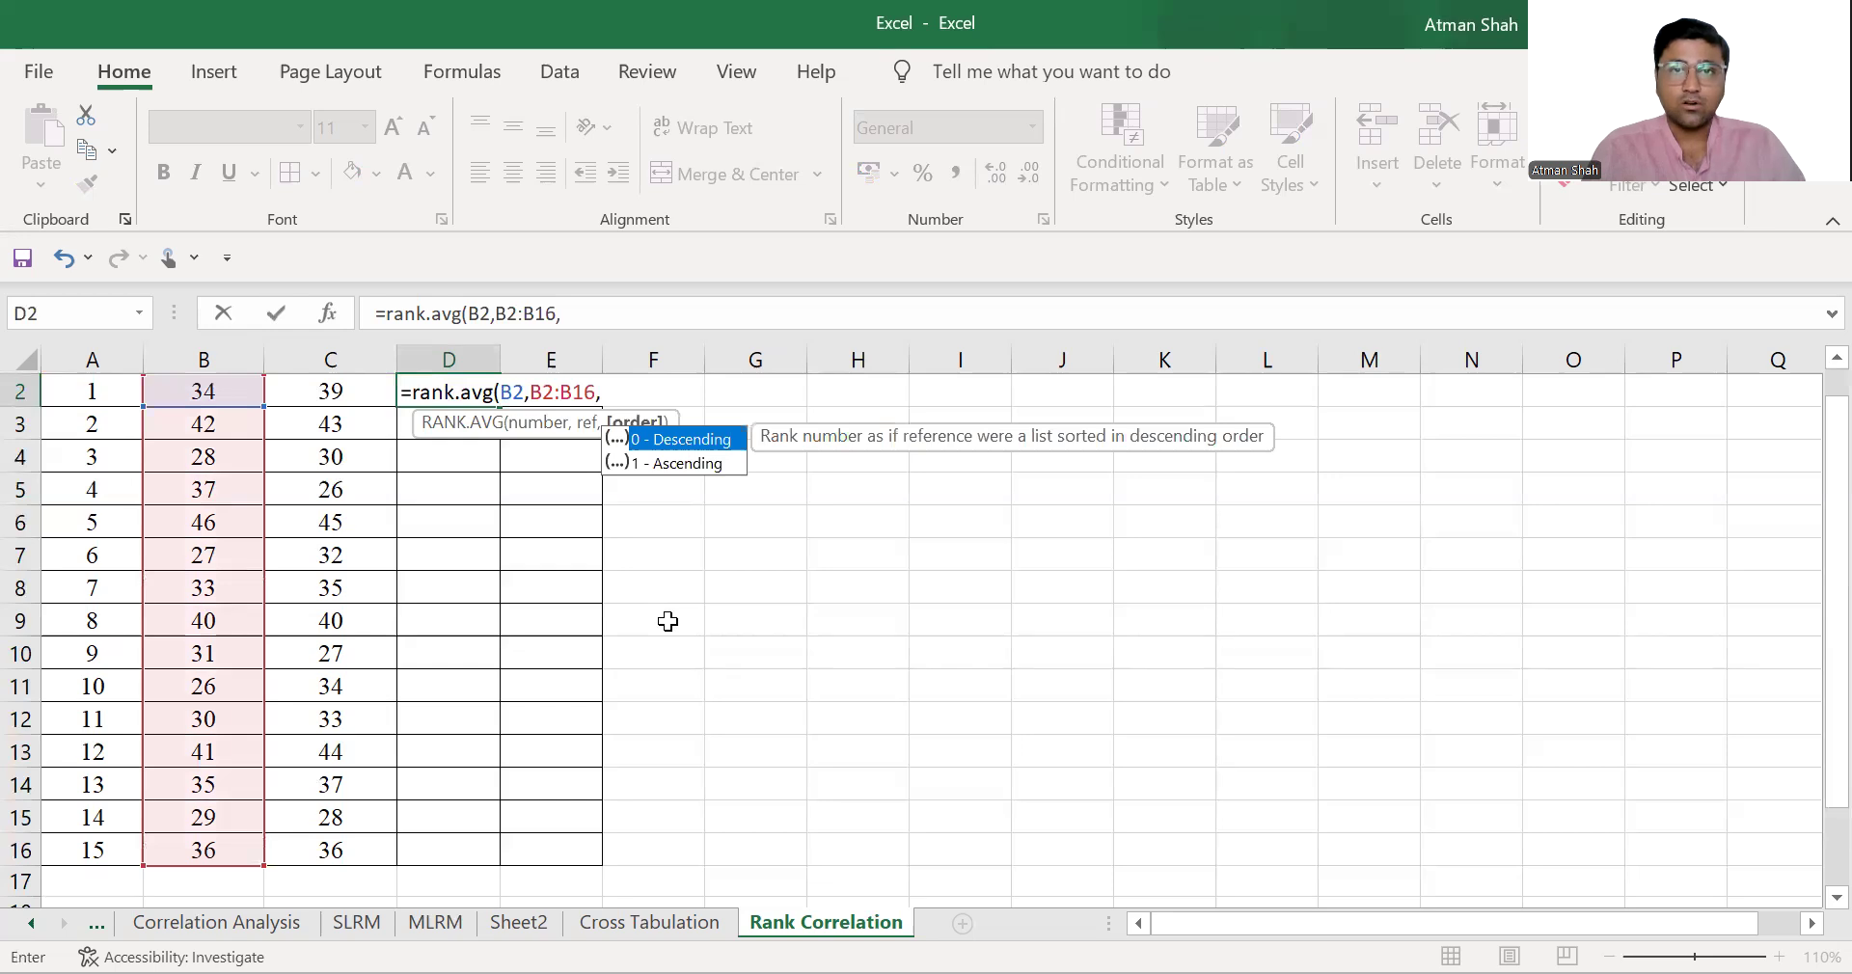
text(0)
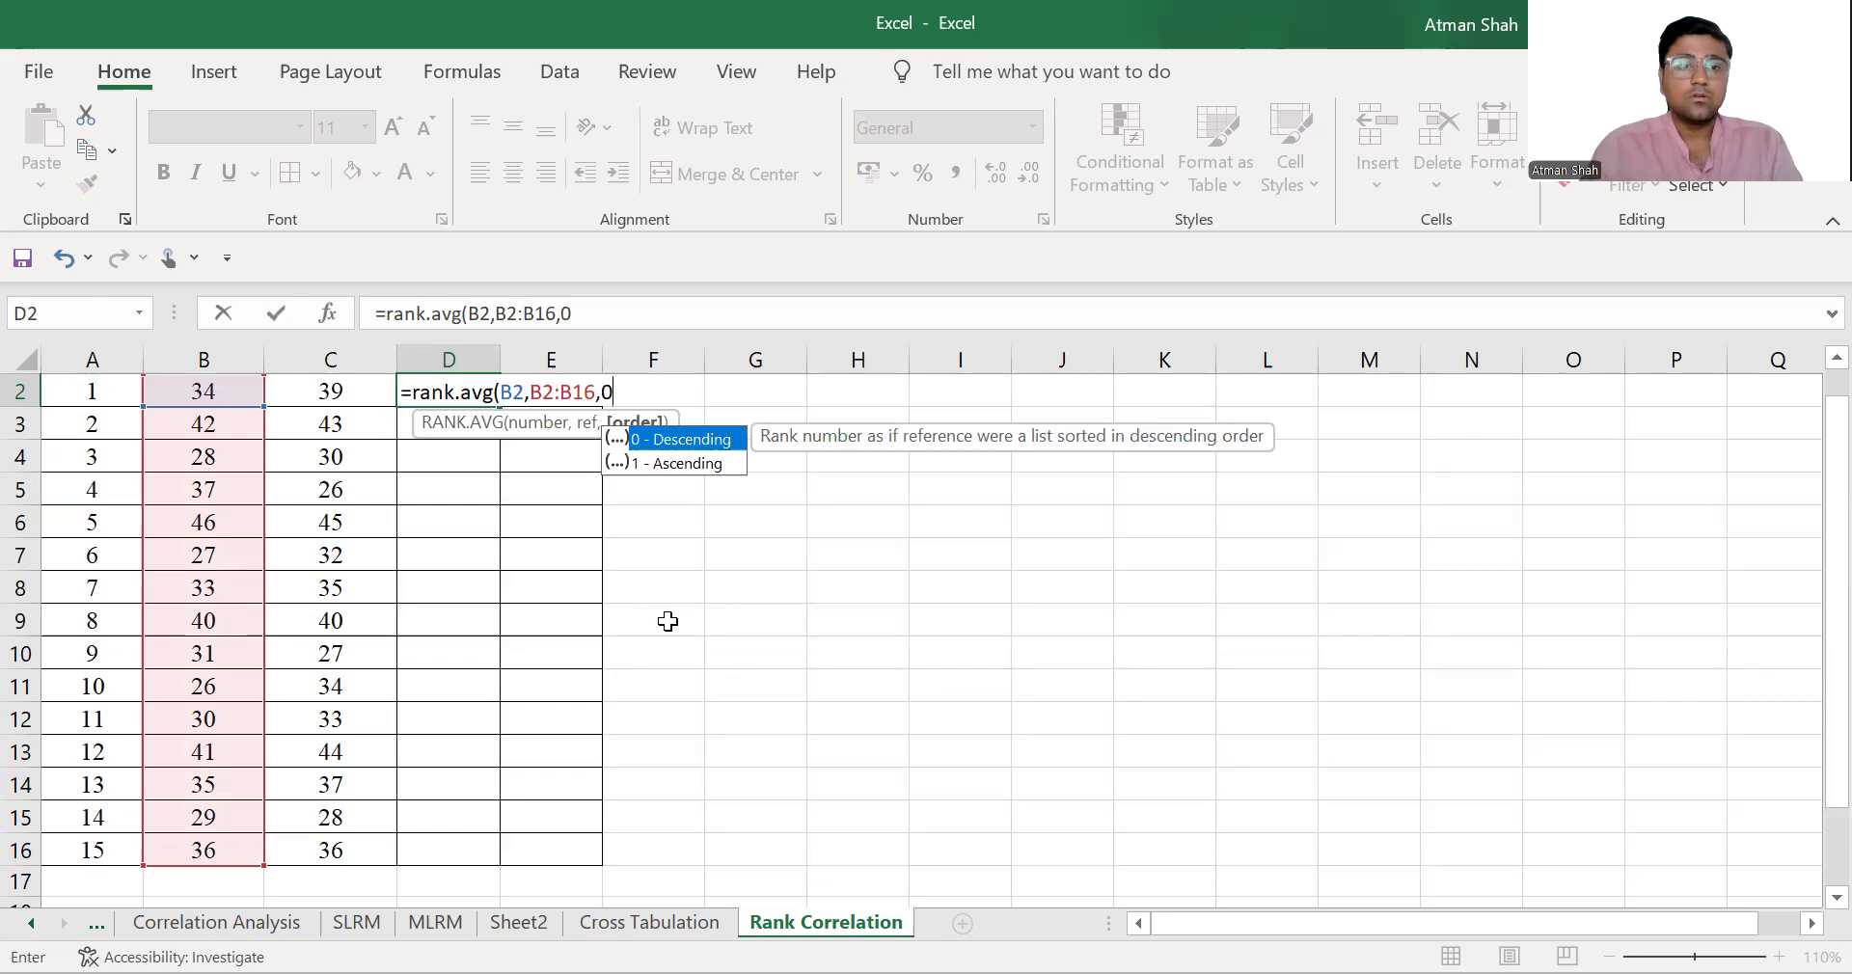
key(Return)
scroll(357, 556, up, 1)
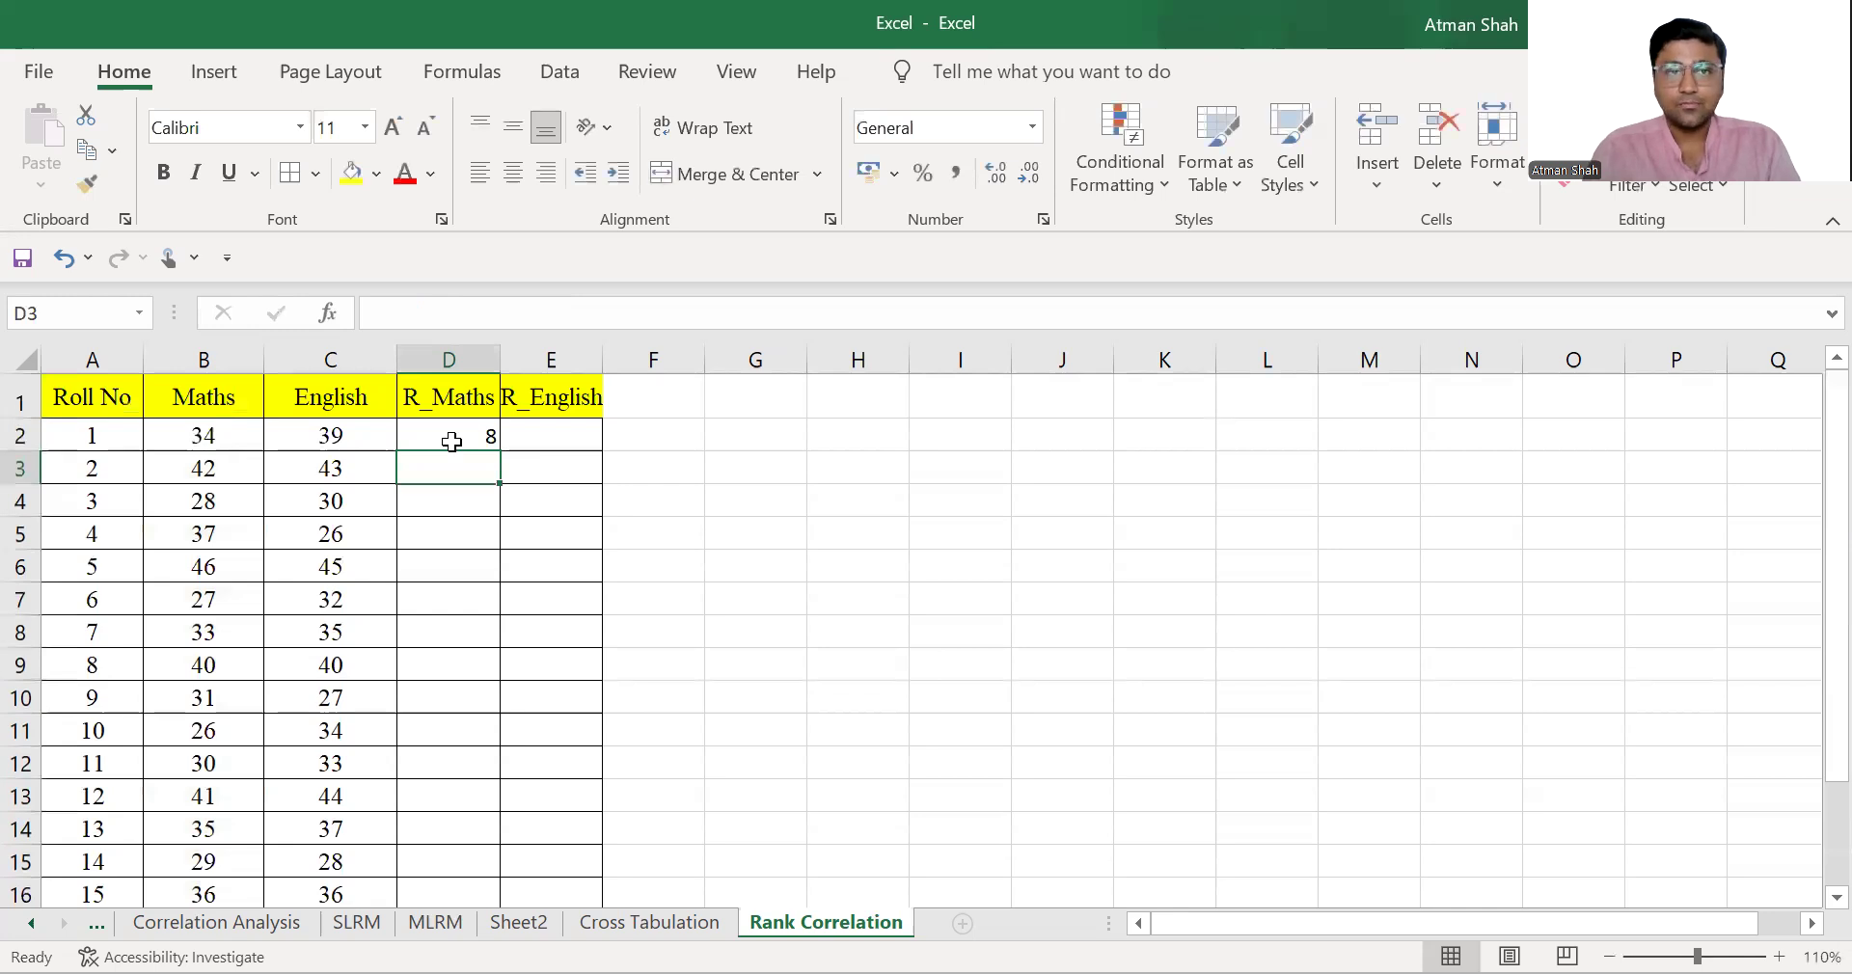
- Lock D2's rank range to the absolute reference $B$2:$B$16
click(497, 447)
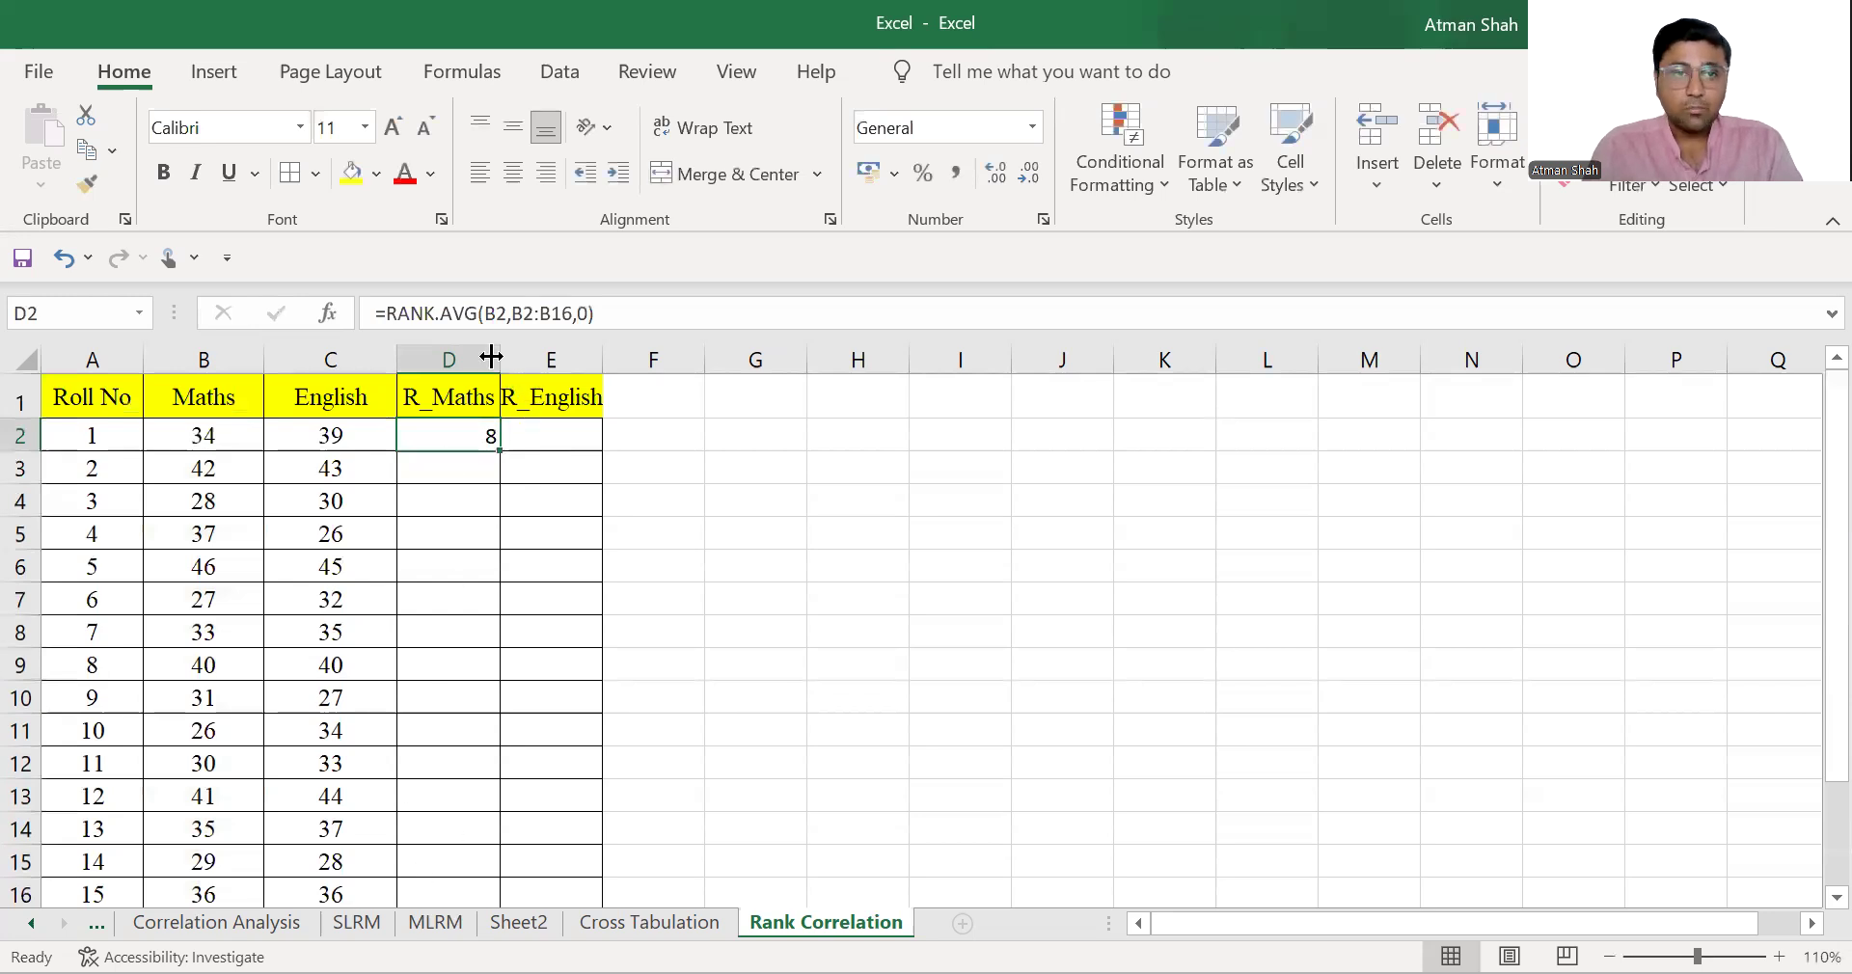
click(514, 319)
text($)
key(Right)
text($B$)
key(Right)
text($)
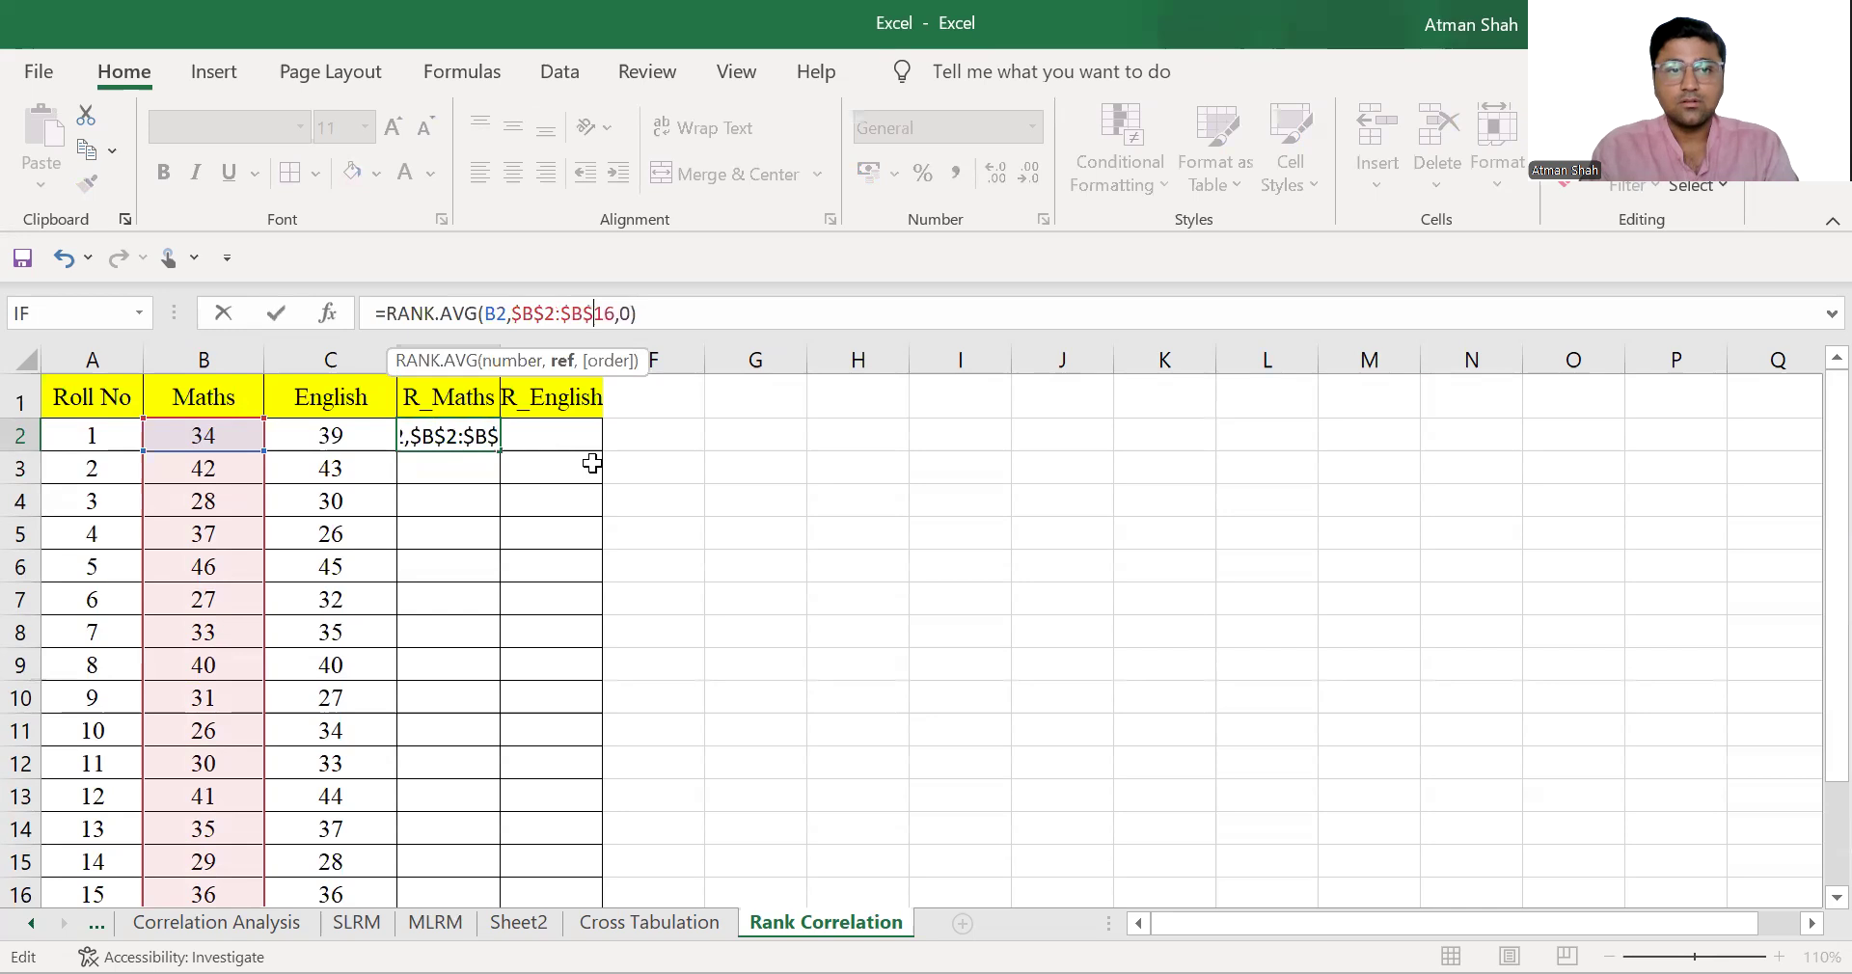
key(ctrl+Return)
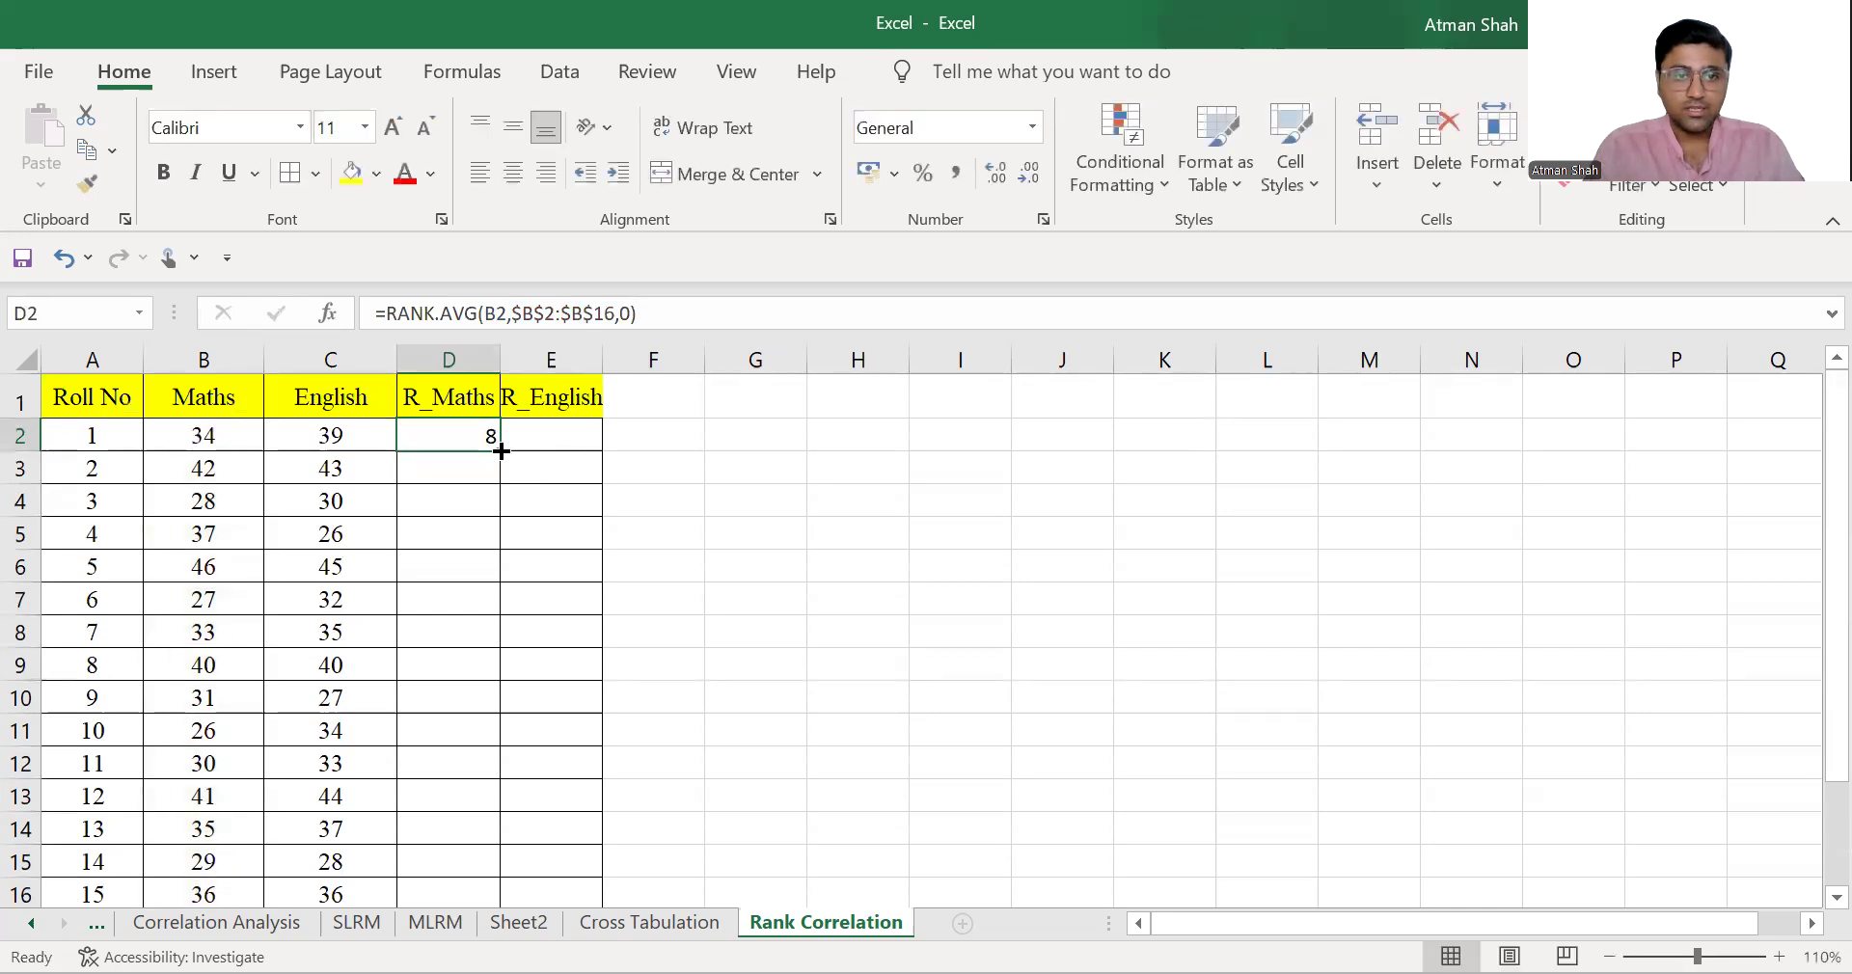
- Fill the Maths rank formula down to D16 for all 15 students
double_click(499, 450)
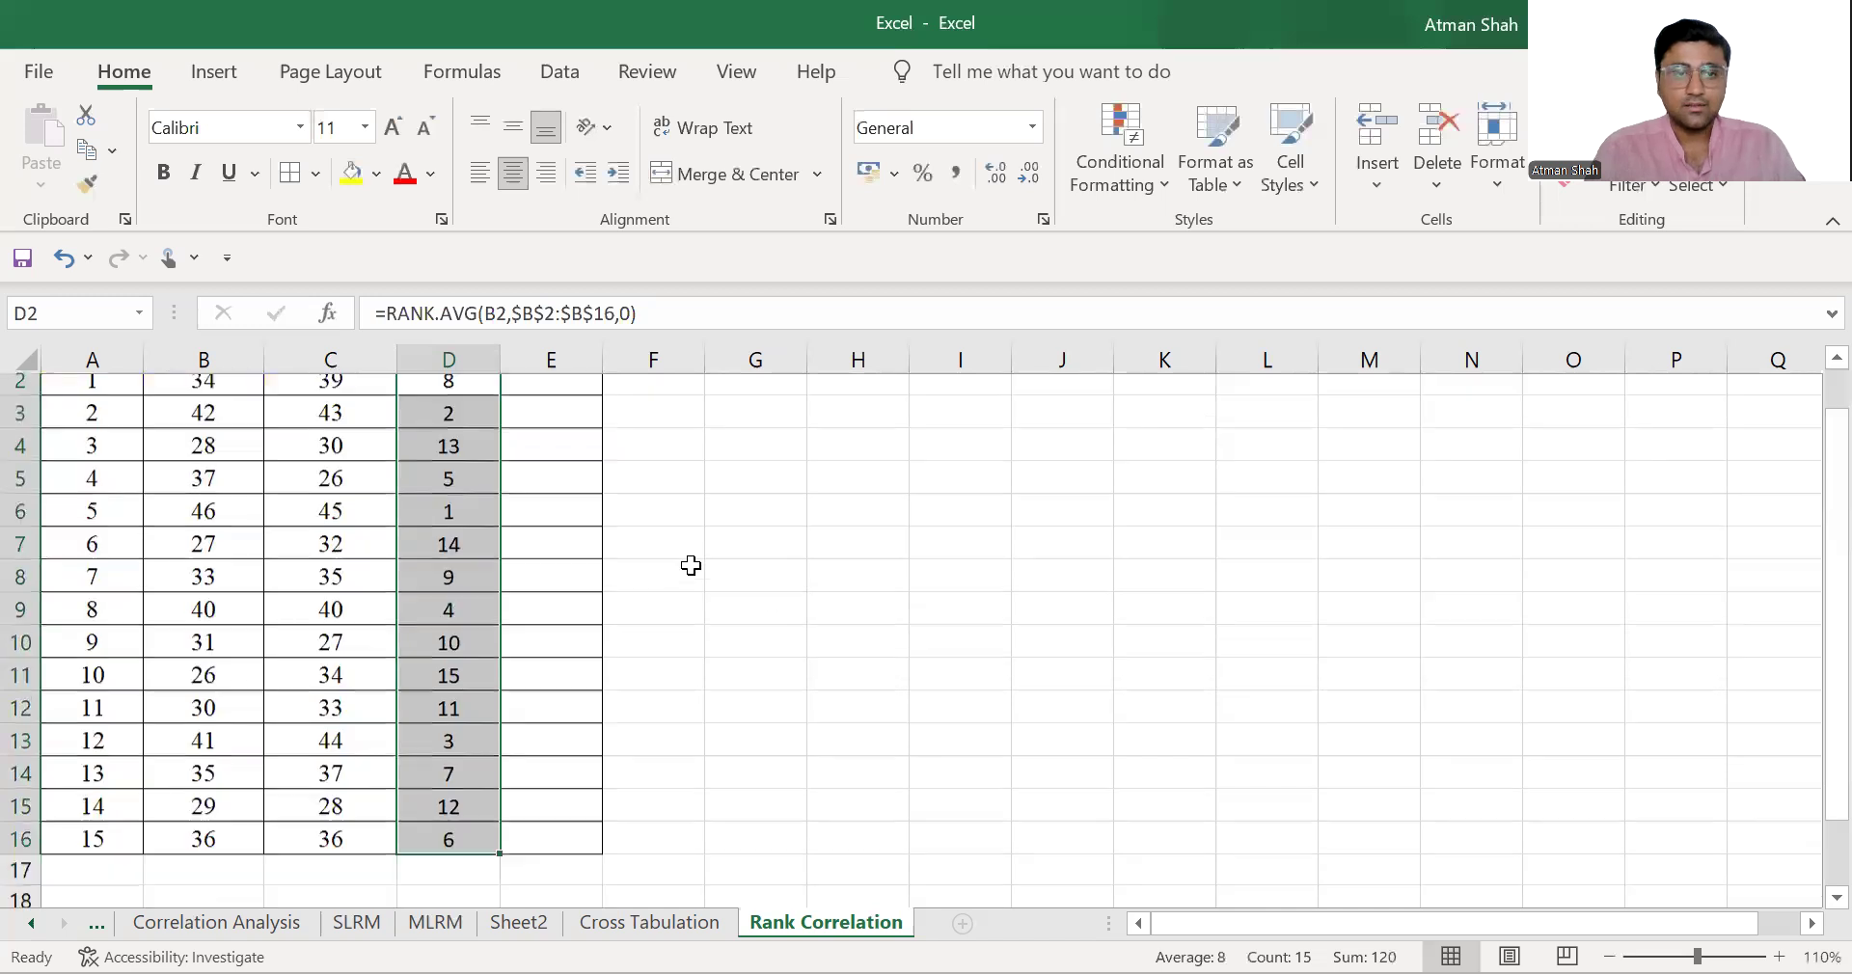
scroll(690, 567, down, 1)
scroll(690, 566, up, 1)
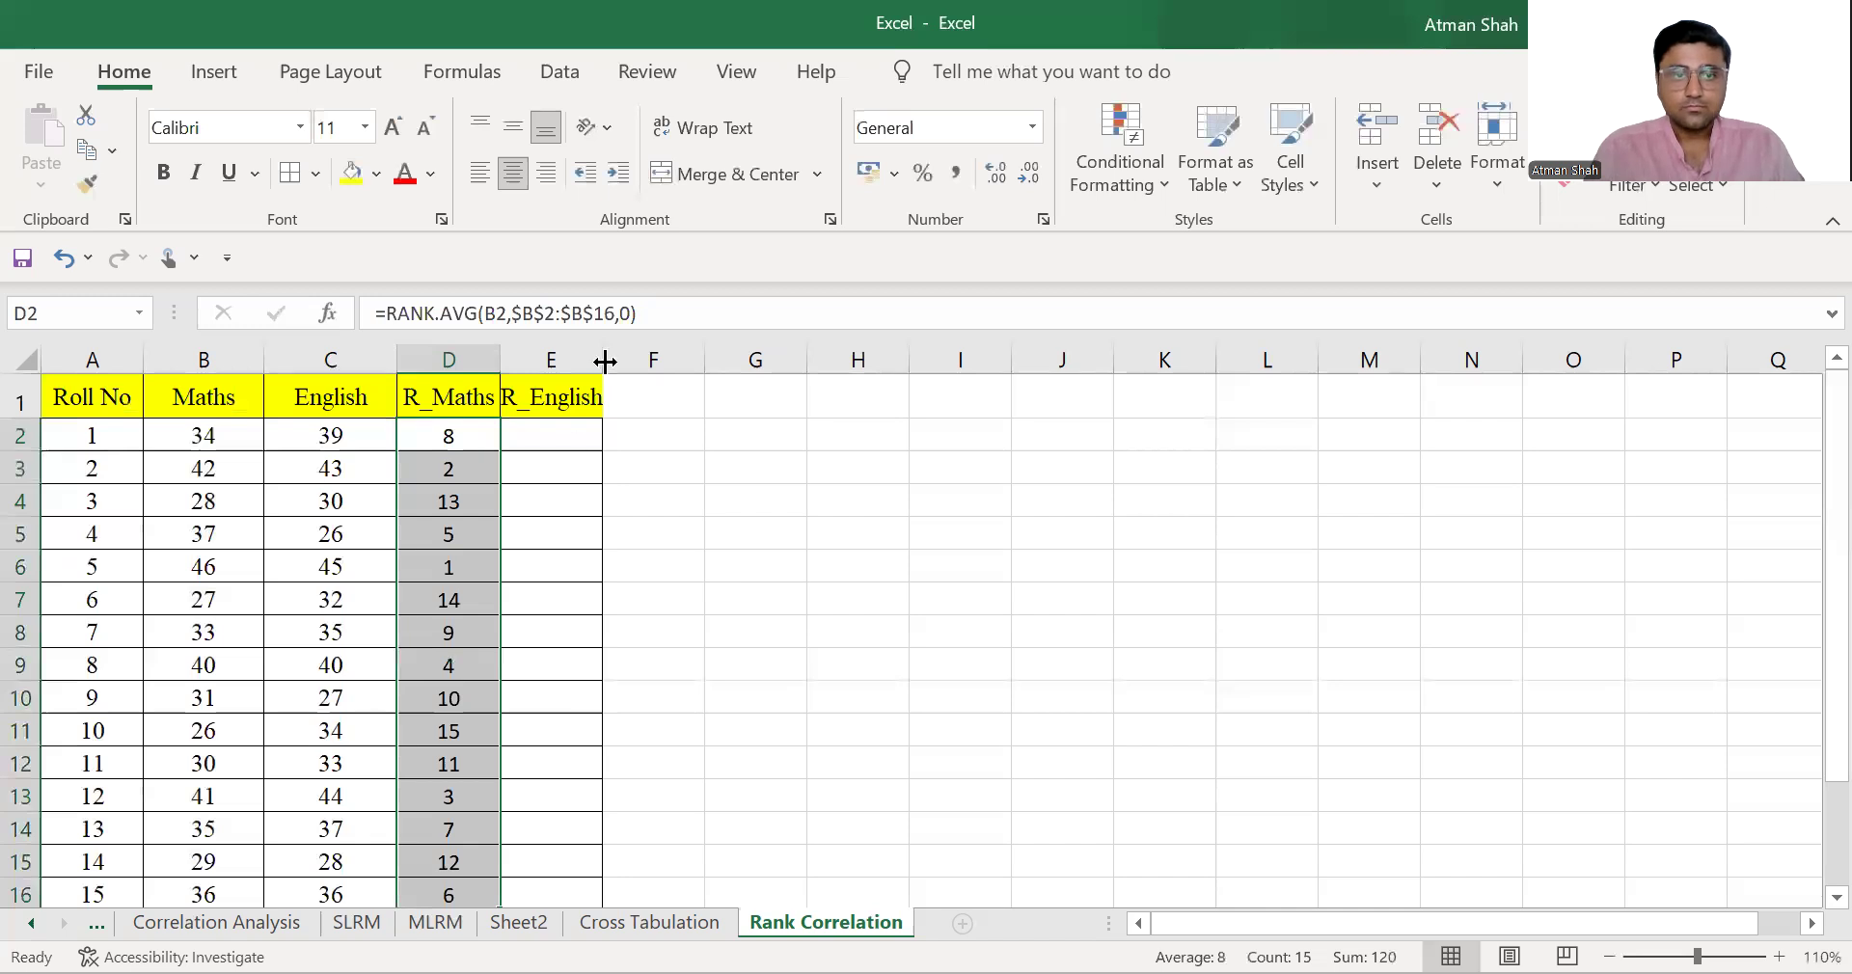
- Enter =RANK.AVG(C2,C2:C16,0) in E2 to rank the first English score
key(Right)
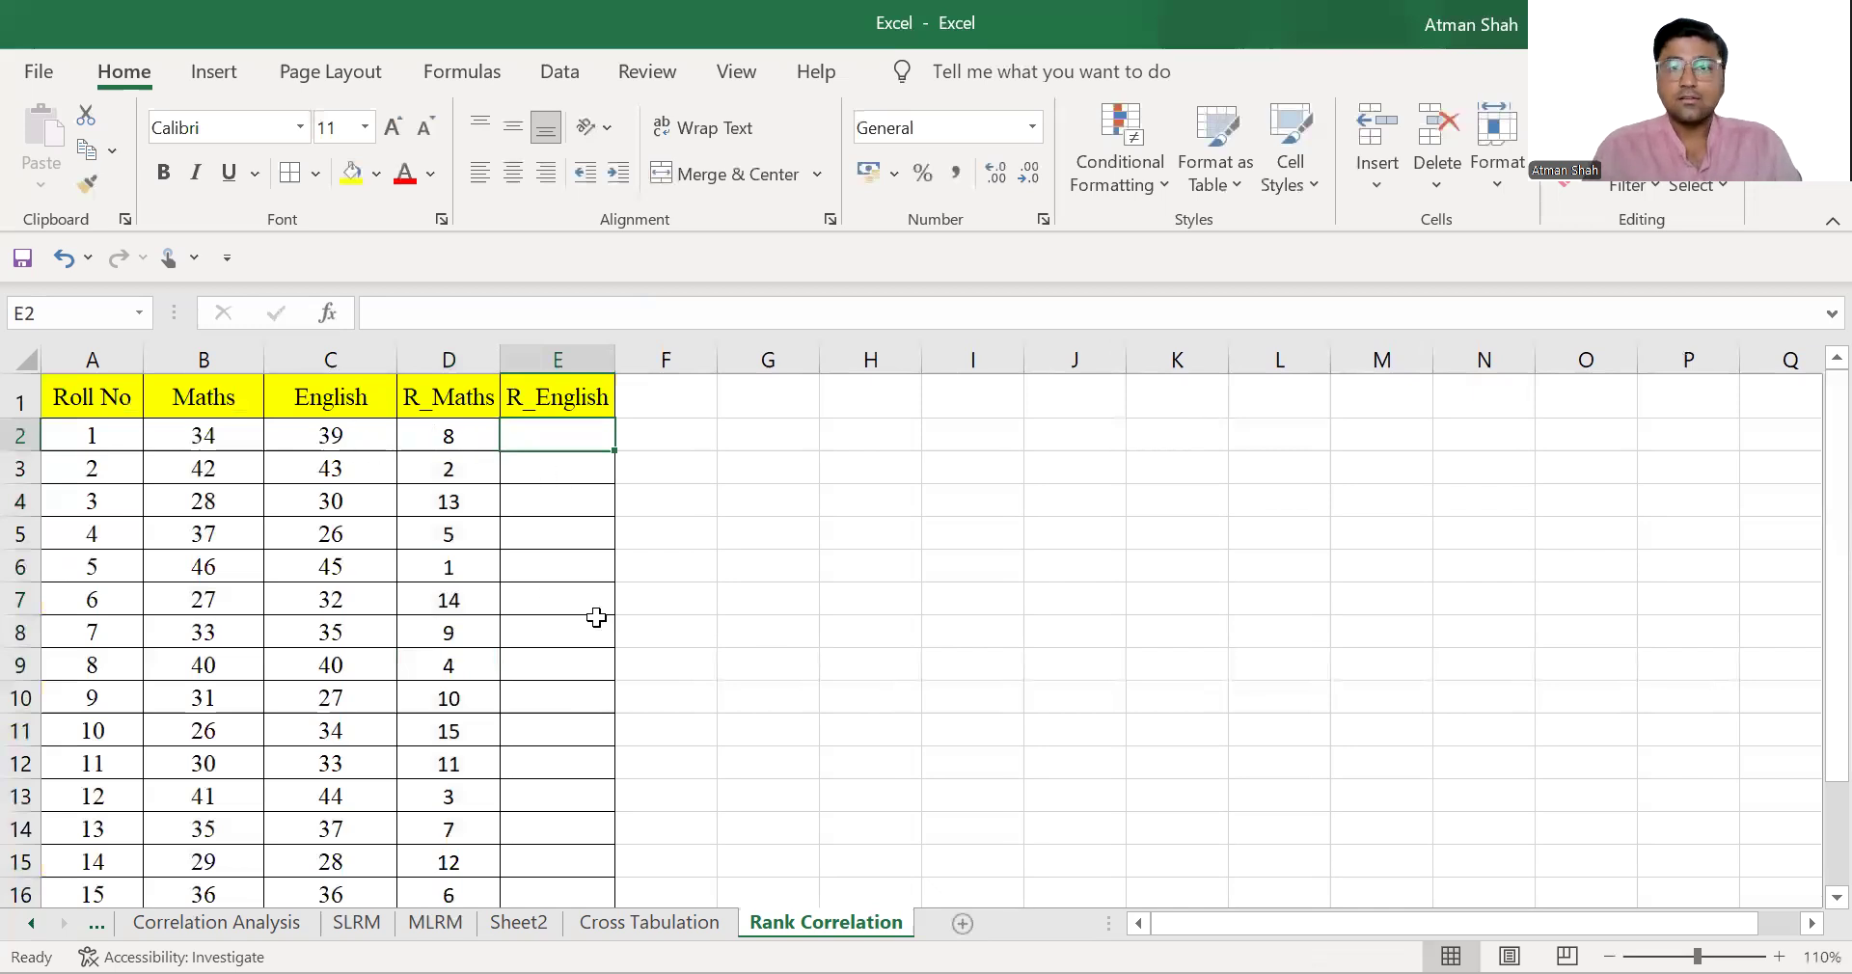
text(=rank.avg()
key(Left)
key(Left)
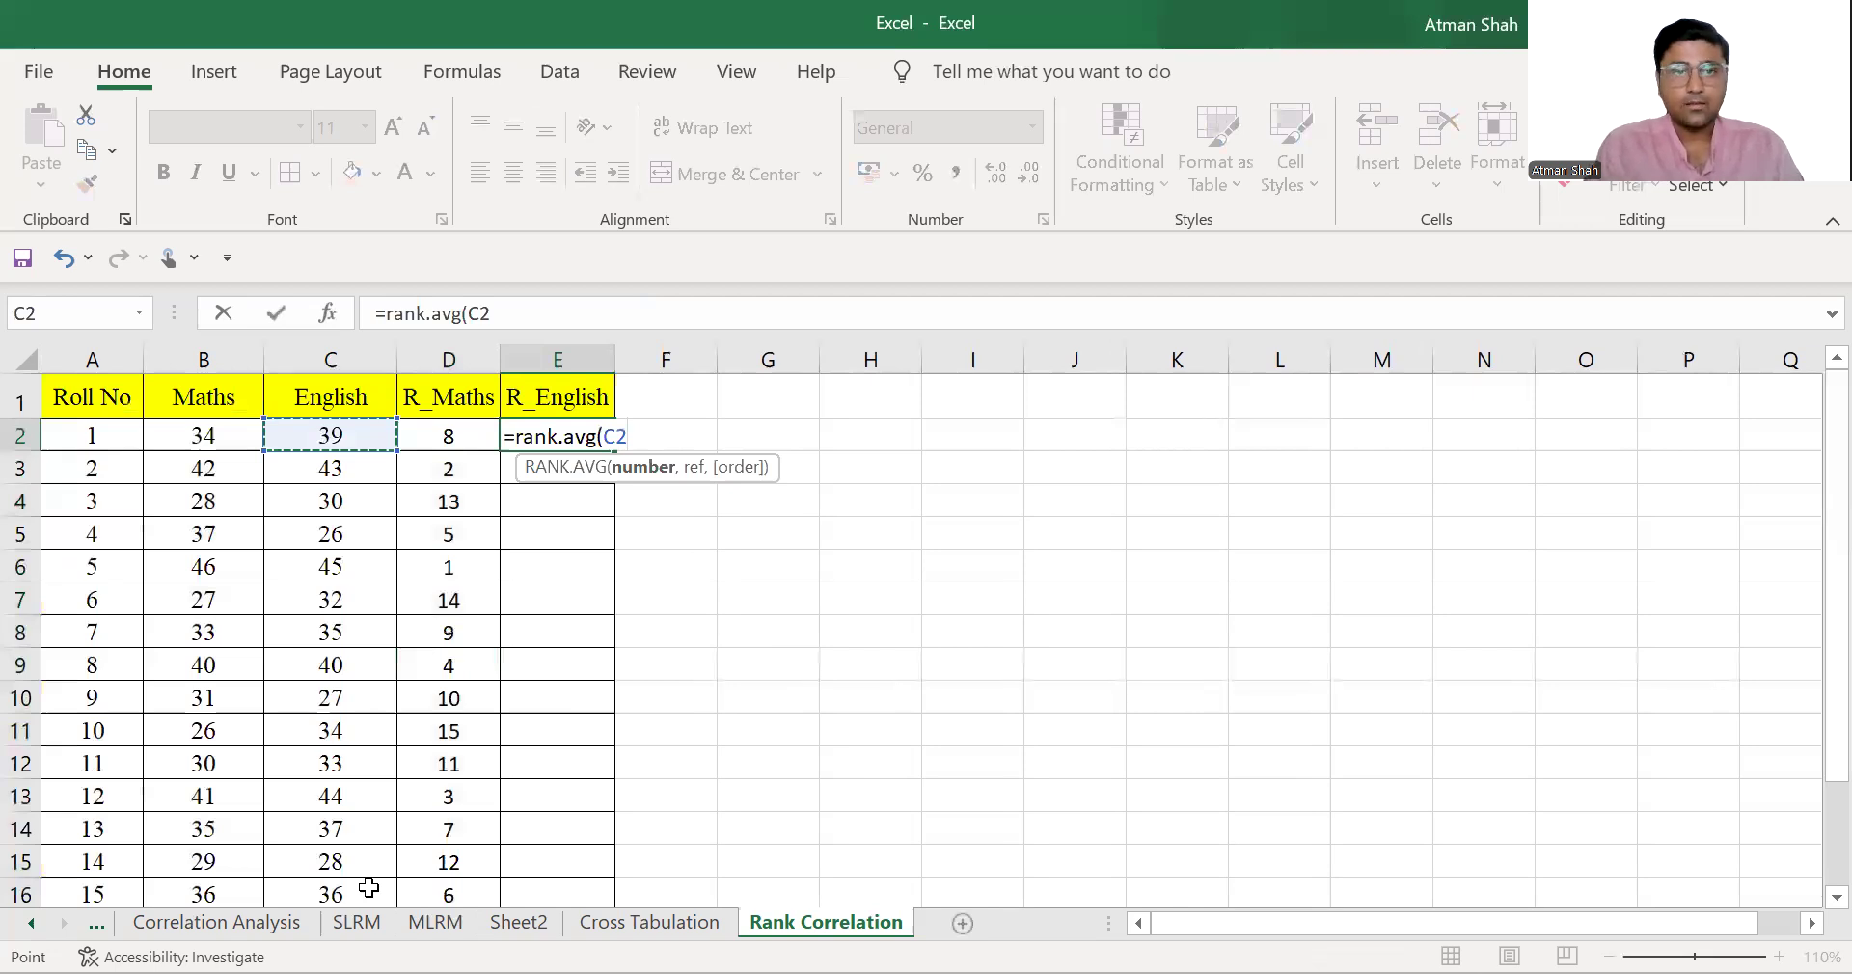
text(,C2:C16,0))
key(Return)
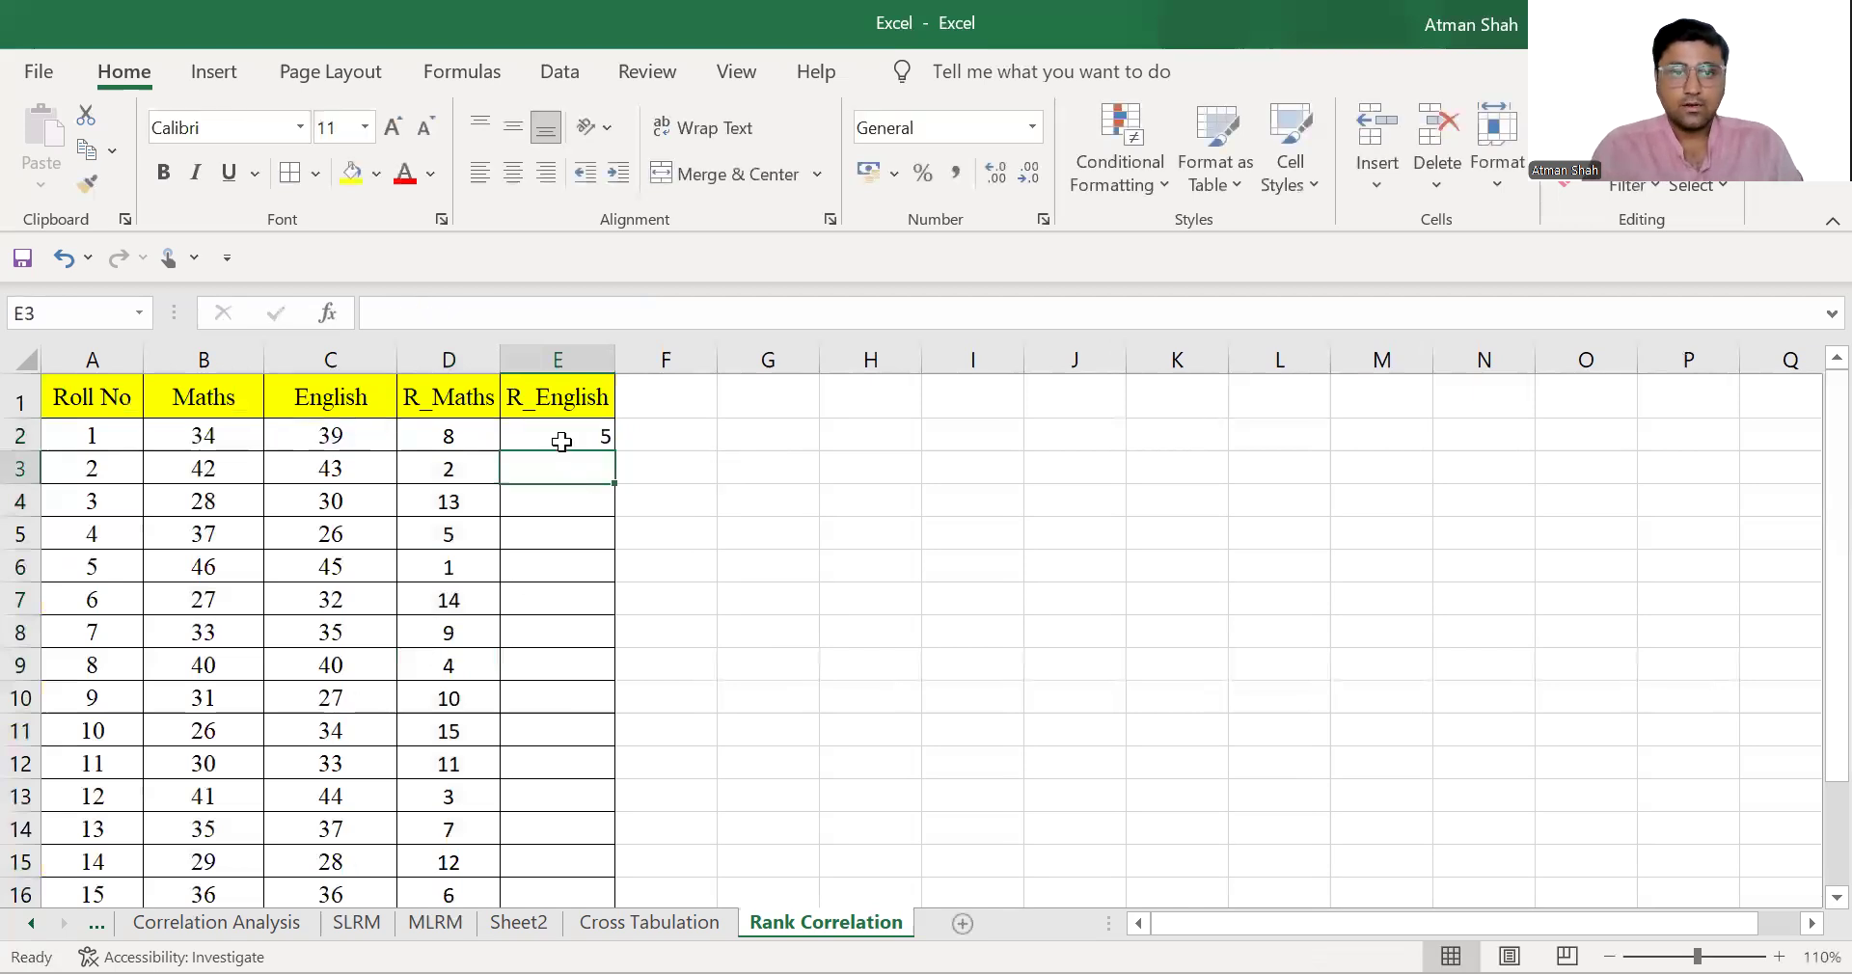
- Make E2's rank range absolute as $C$2:$C$16
click(563, 441)
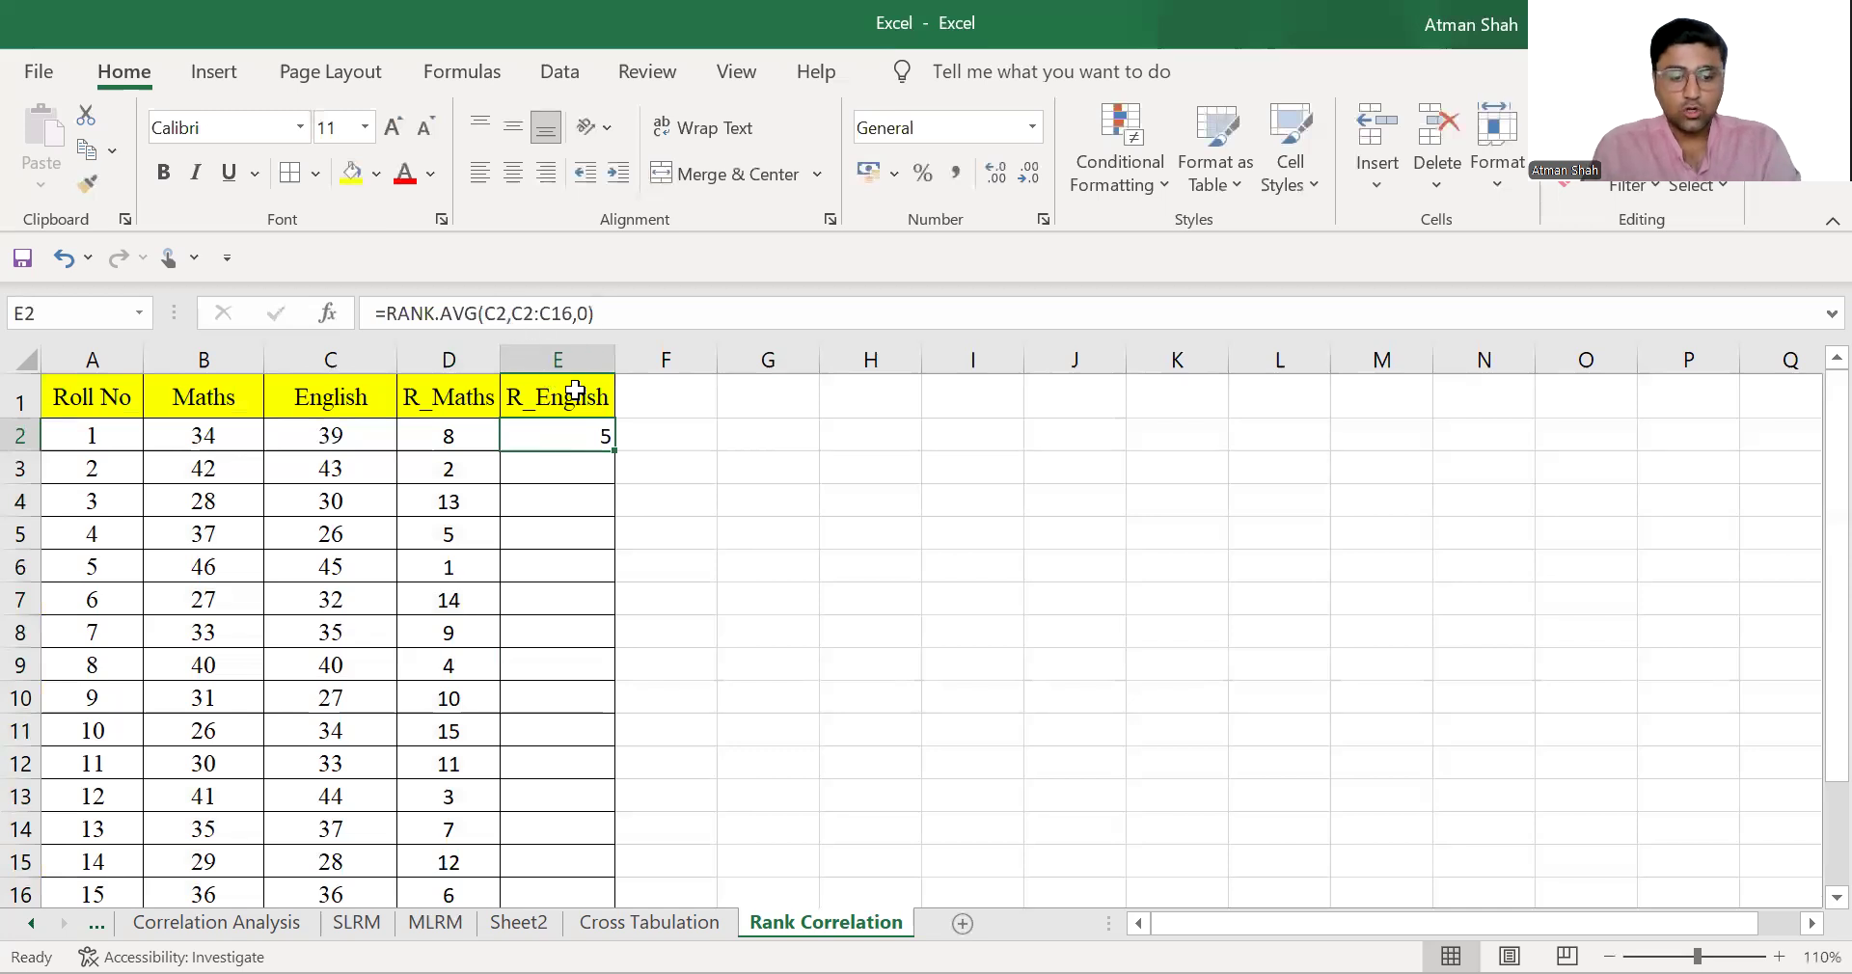
key(F2)
key(Left)
key(Left)
key(Left)
key(Left)
key(Left)
key(Left)
key(Left)
key(Left)
key(Left)
text($)
key(Right)
text($)
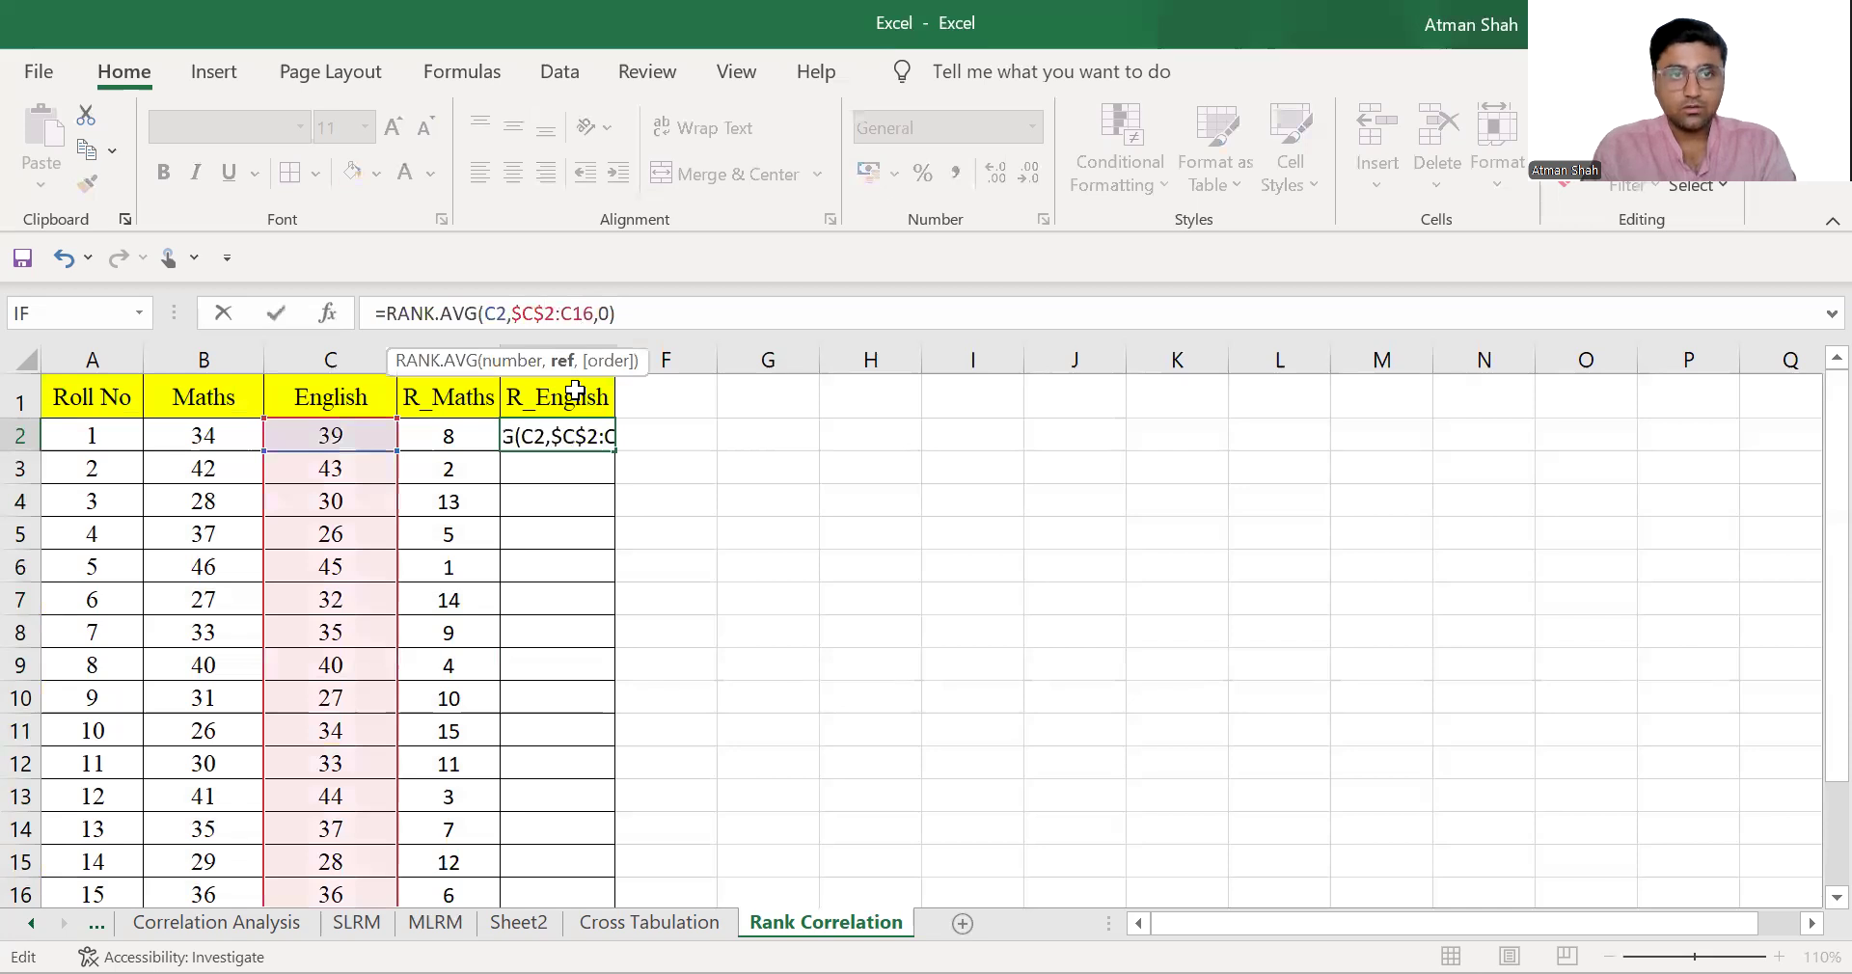
key(Right)
key(Right)
text($)
key(Right)
text($)
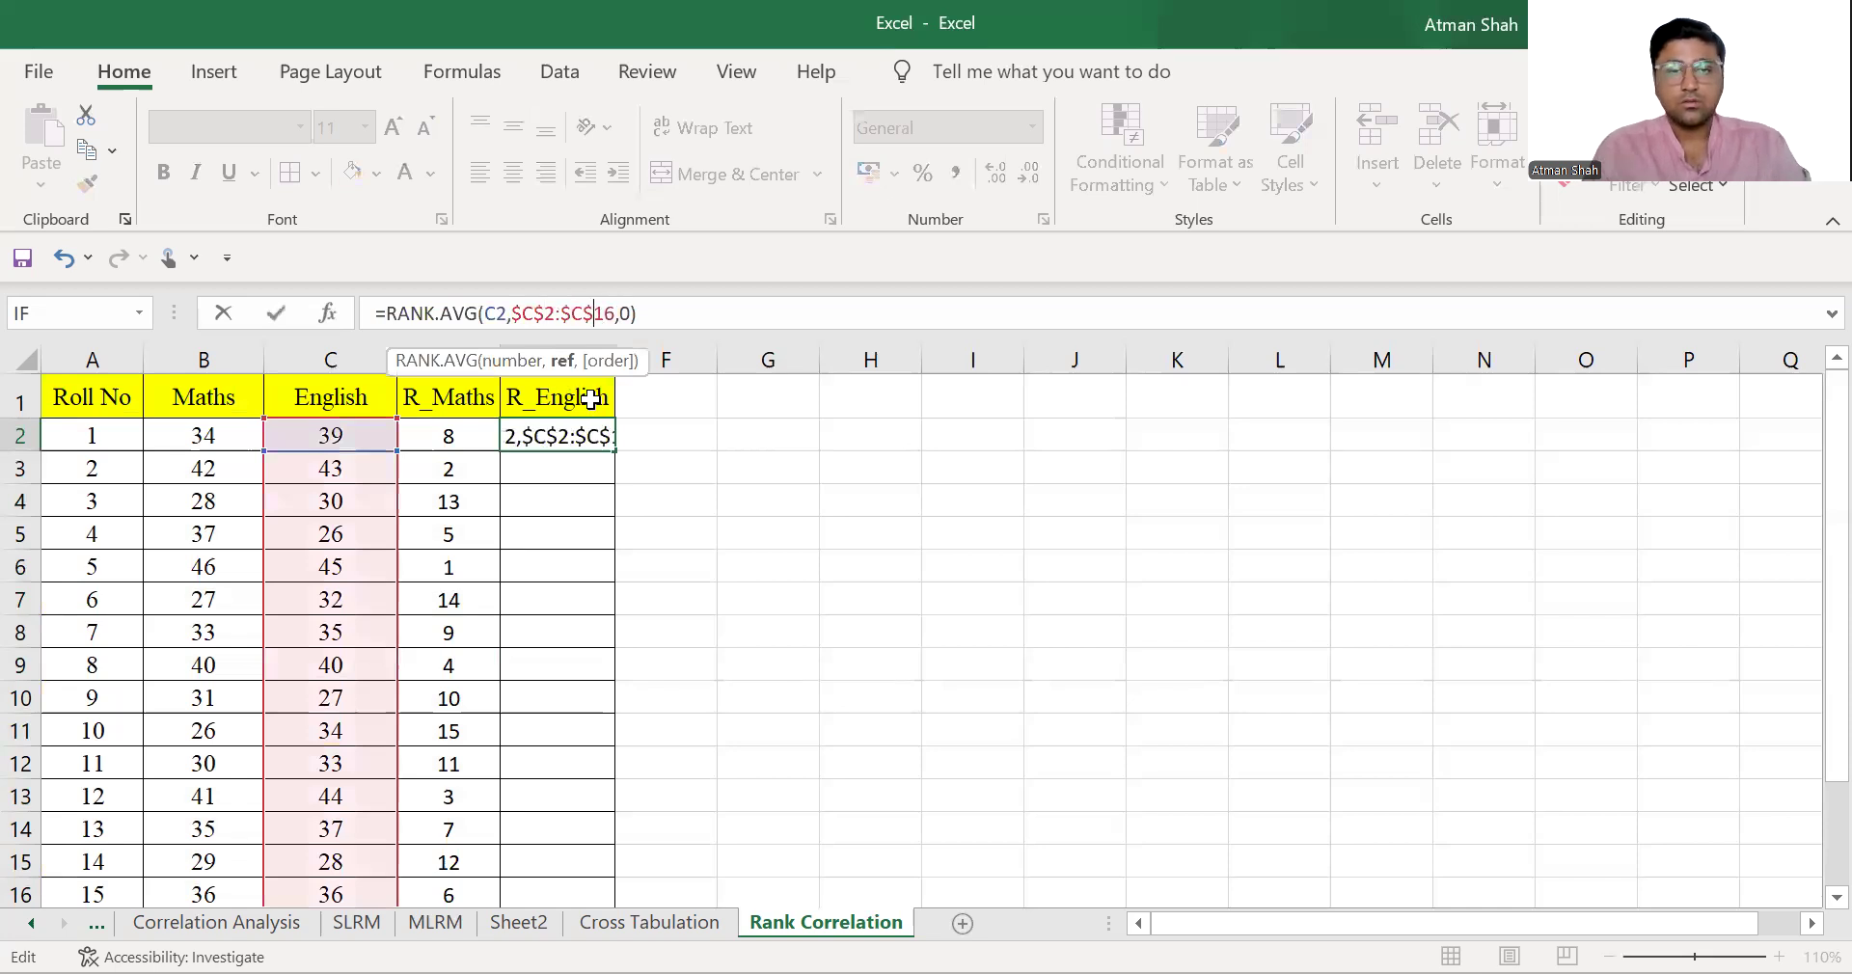
key(ctrl+Return)
- Fill the English rank formula down to E16
drag(614, 450, 613, 675)
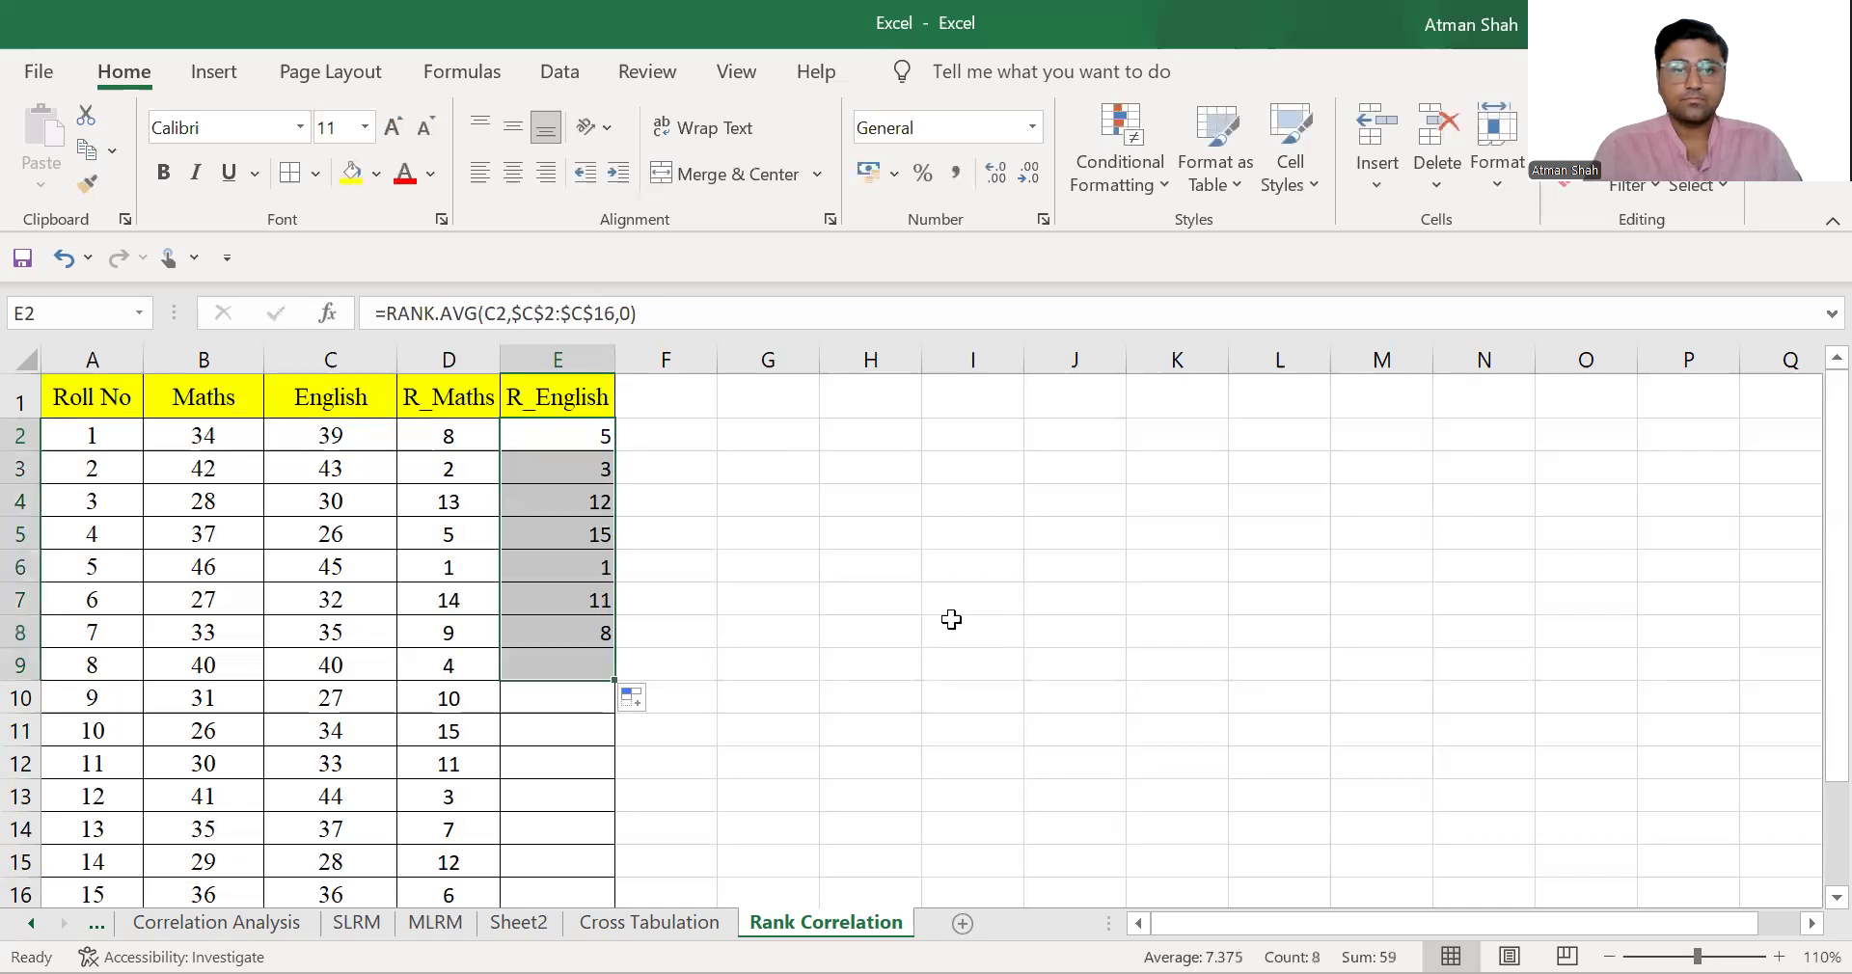
scroll(619, 570, down, 1)
click(612, 559)
drag(614, 569, 612, 785)
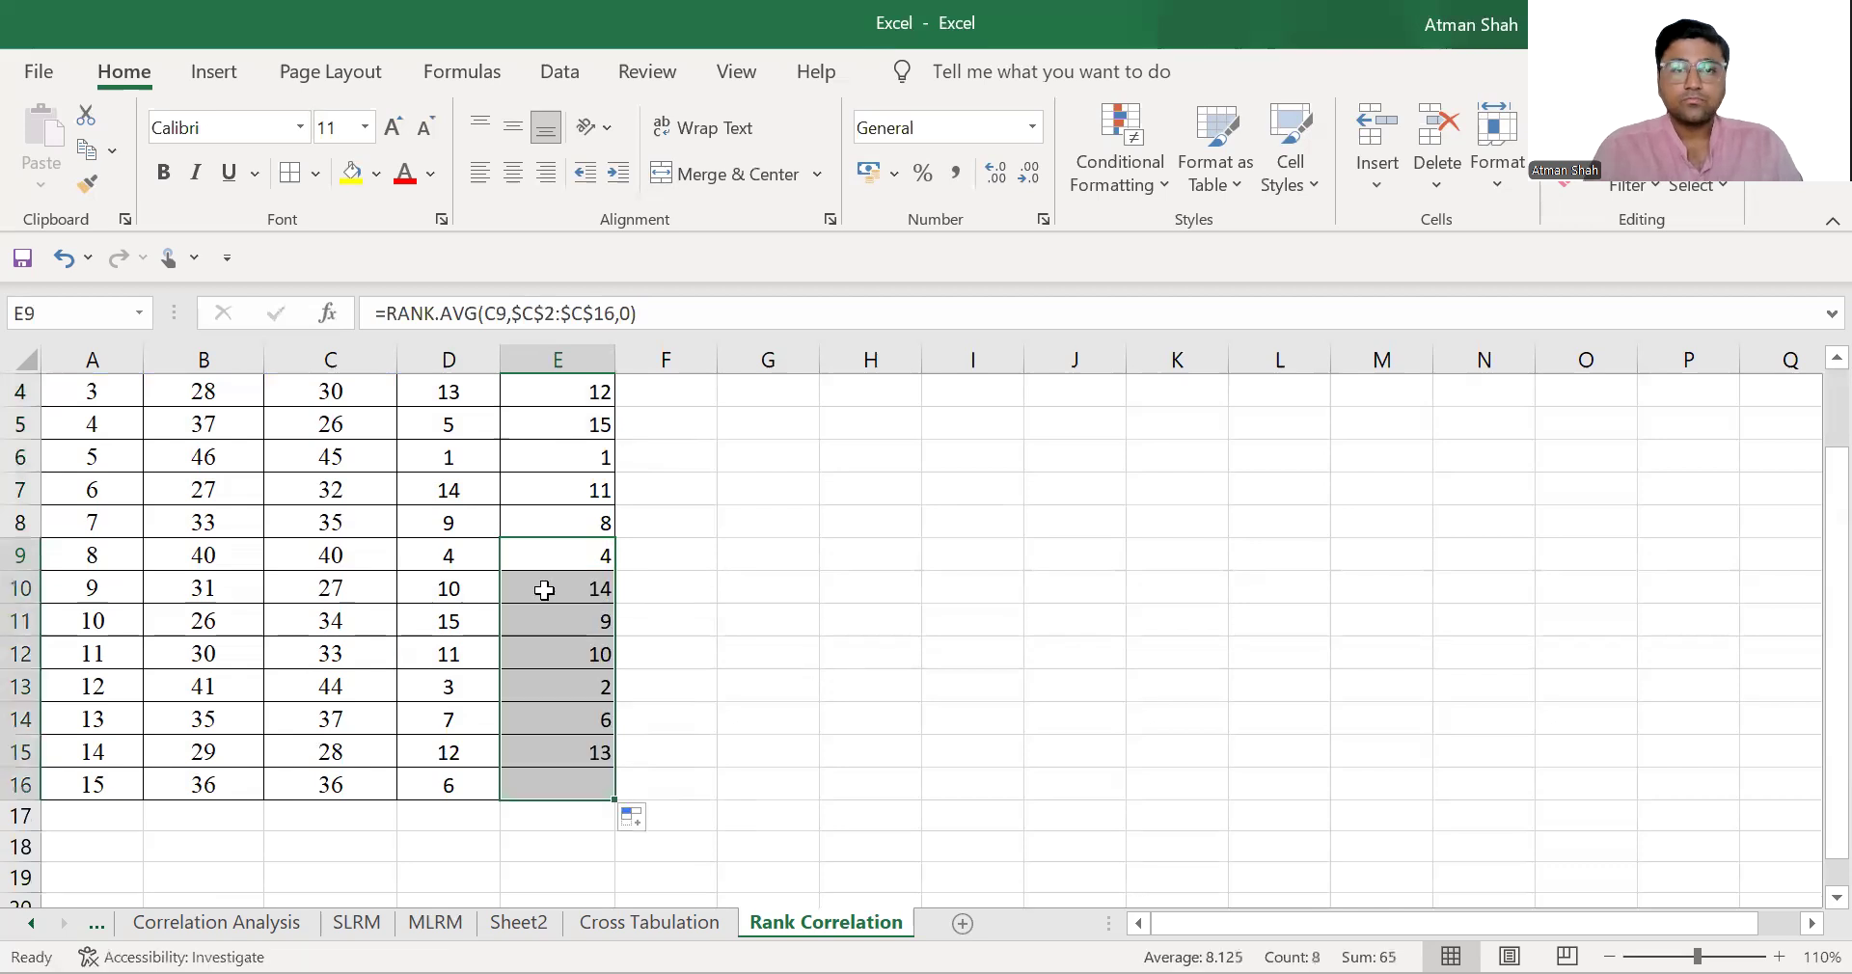
scroll(479, 452, up, 1)
- Centre the values in the R_Maths and R_English columns
click(507, 360)
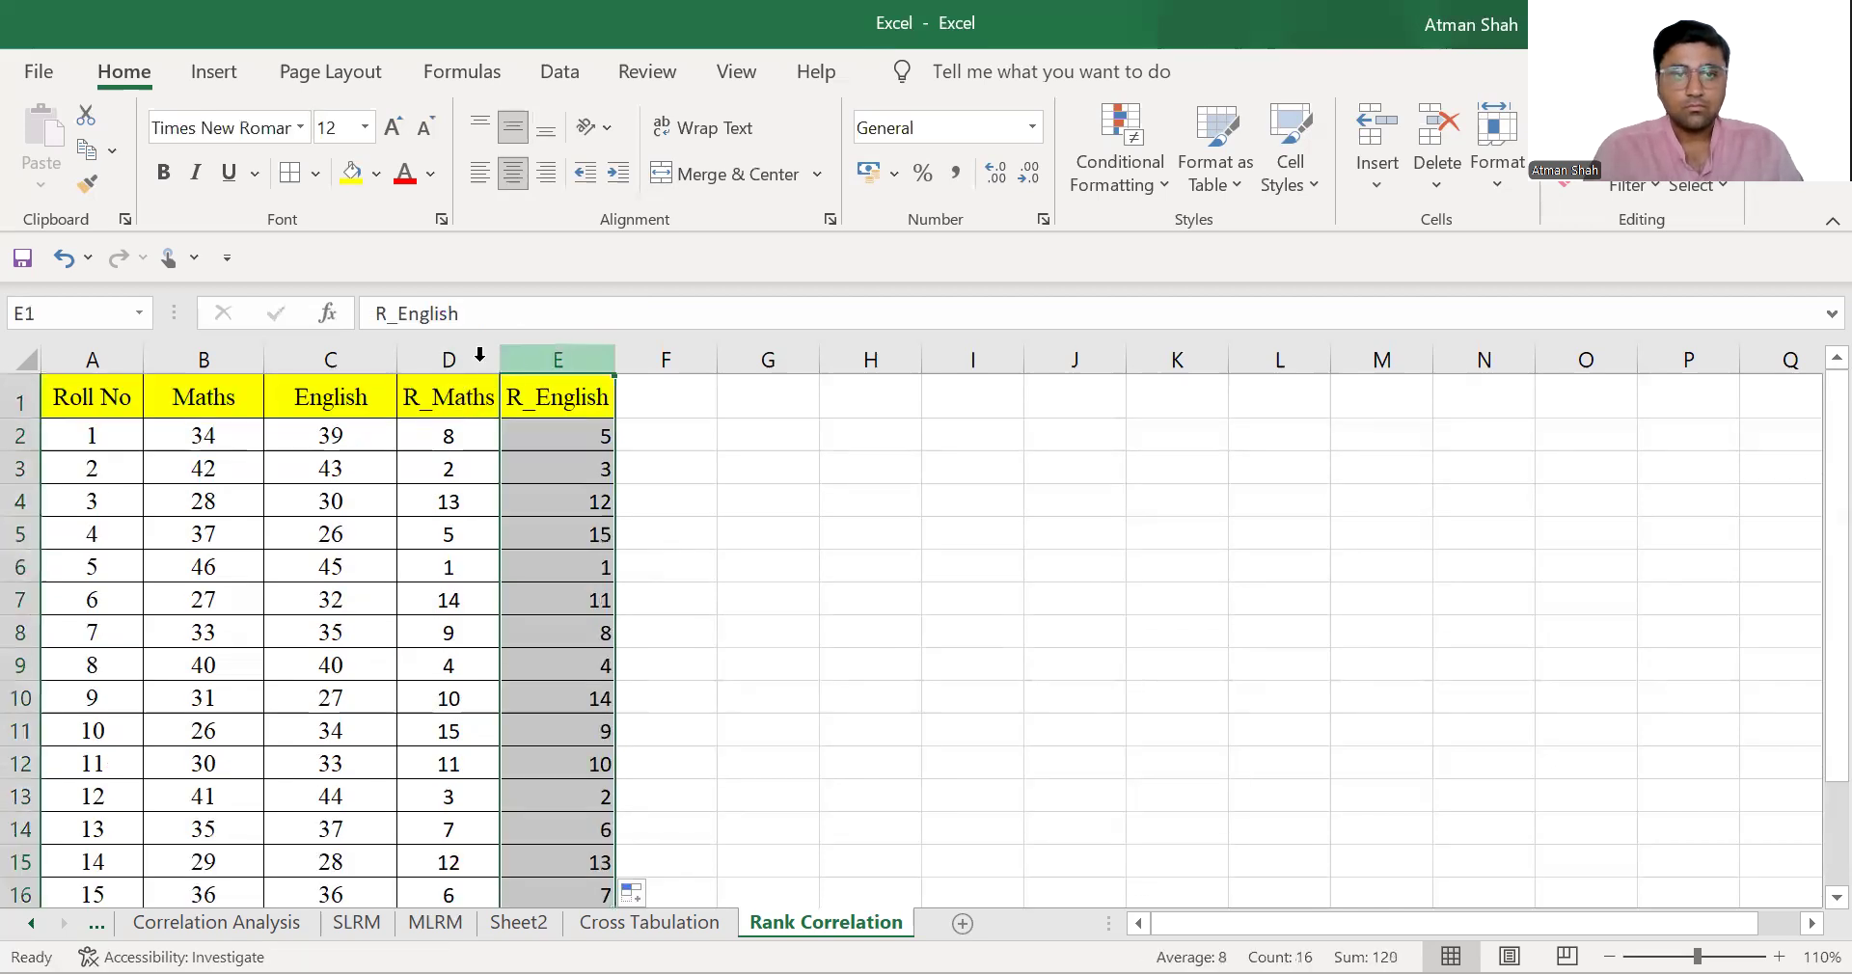
drag(479, 360, 520, 190)
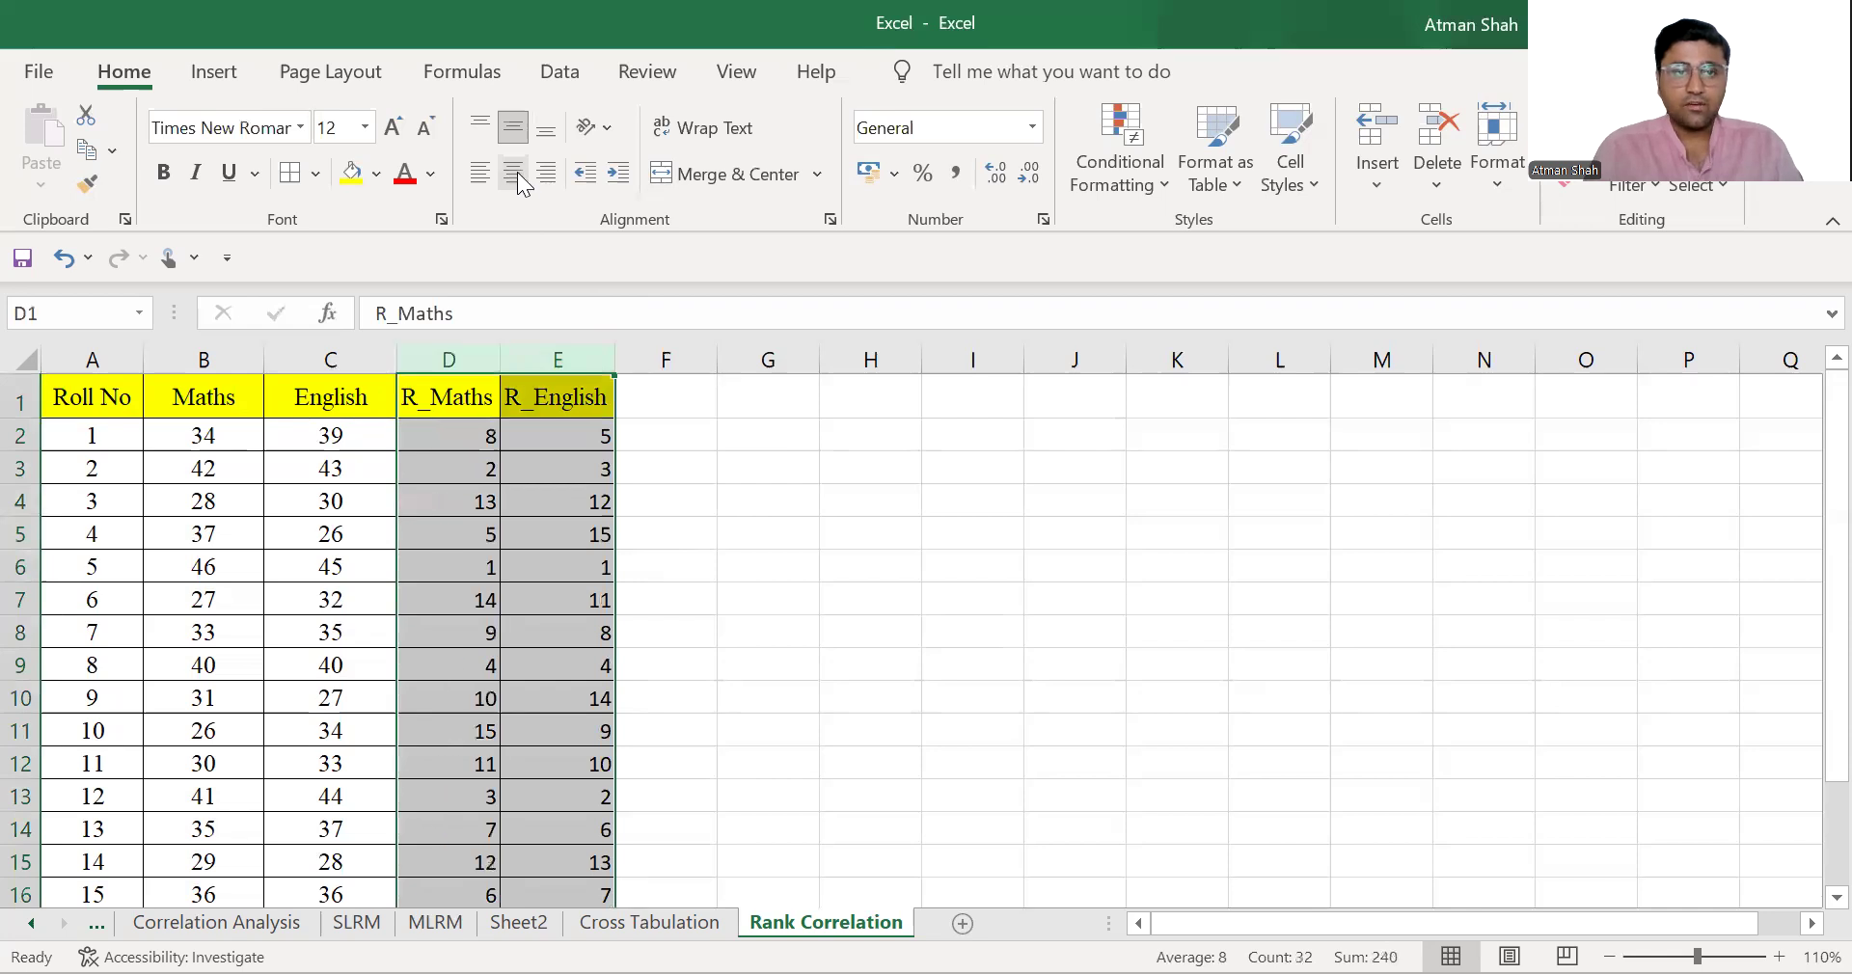
click(518, 184)
click(693, 439)
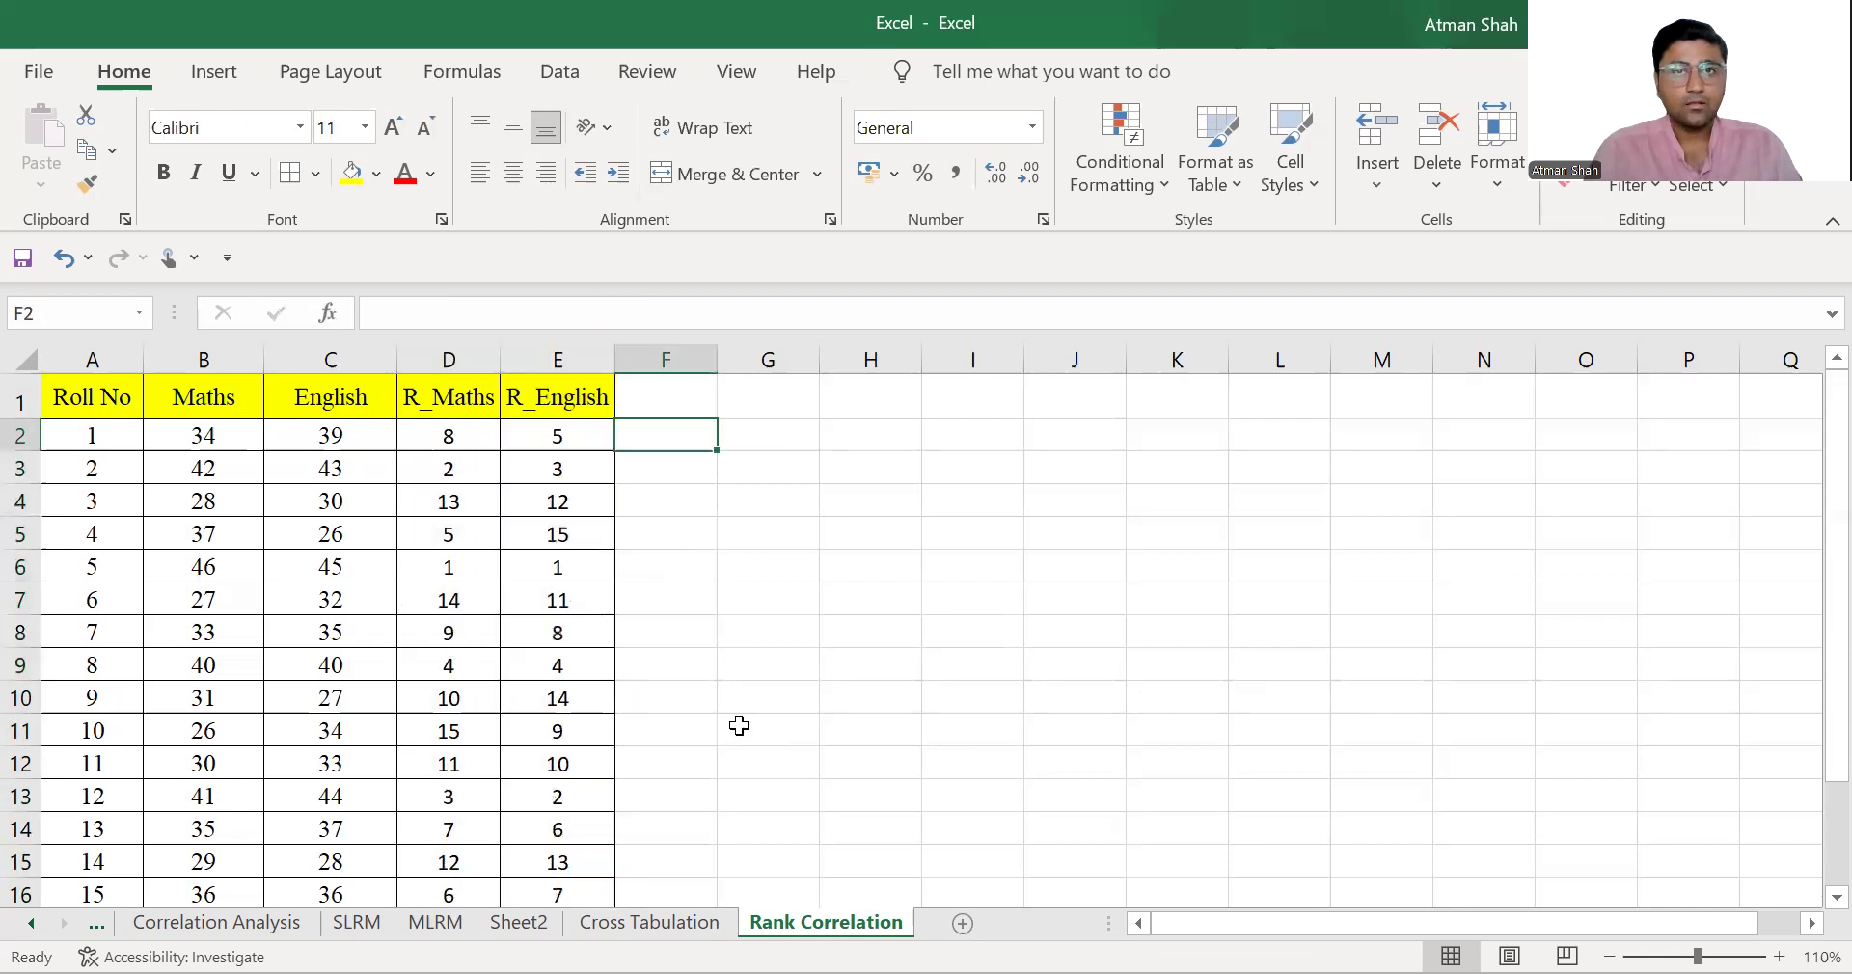
click(771, 441)
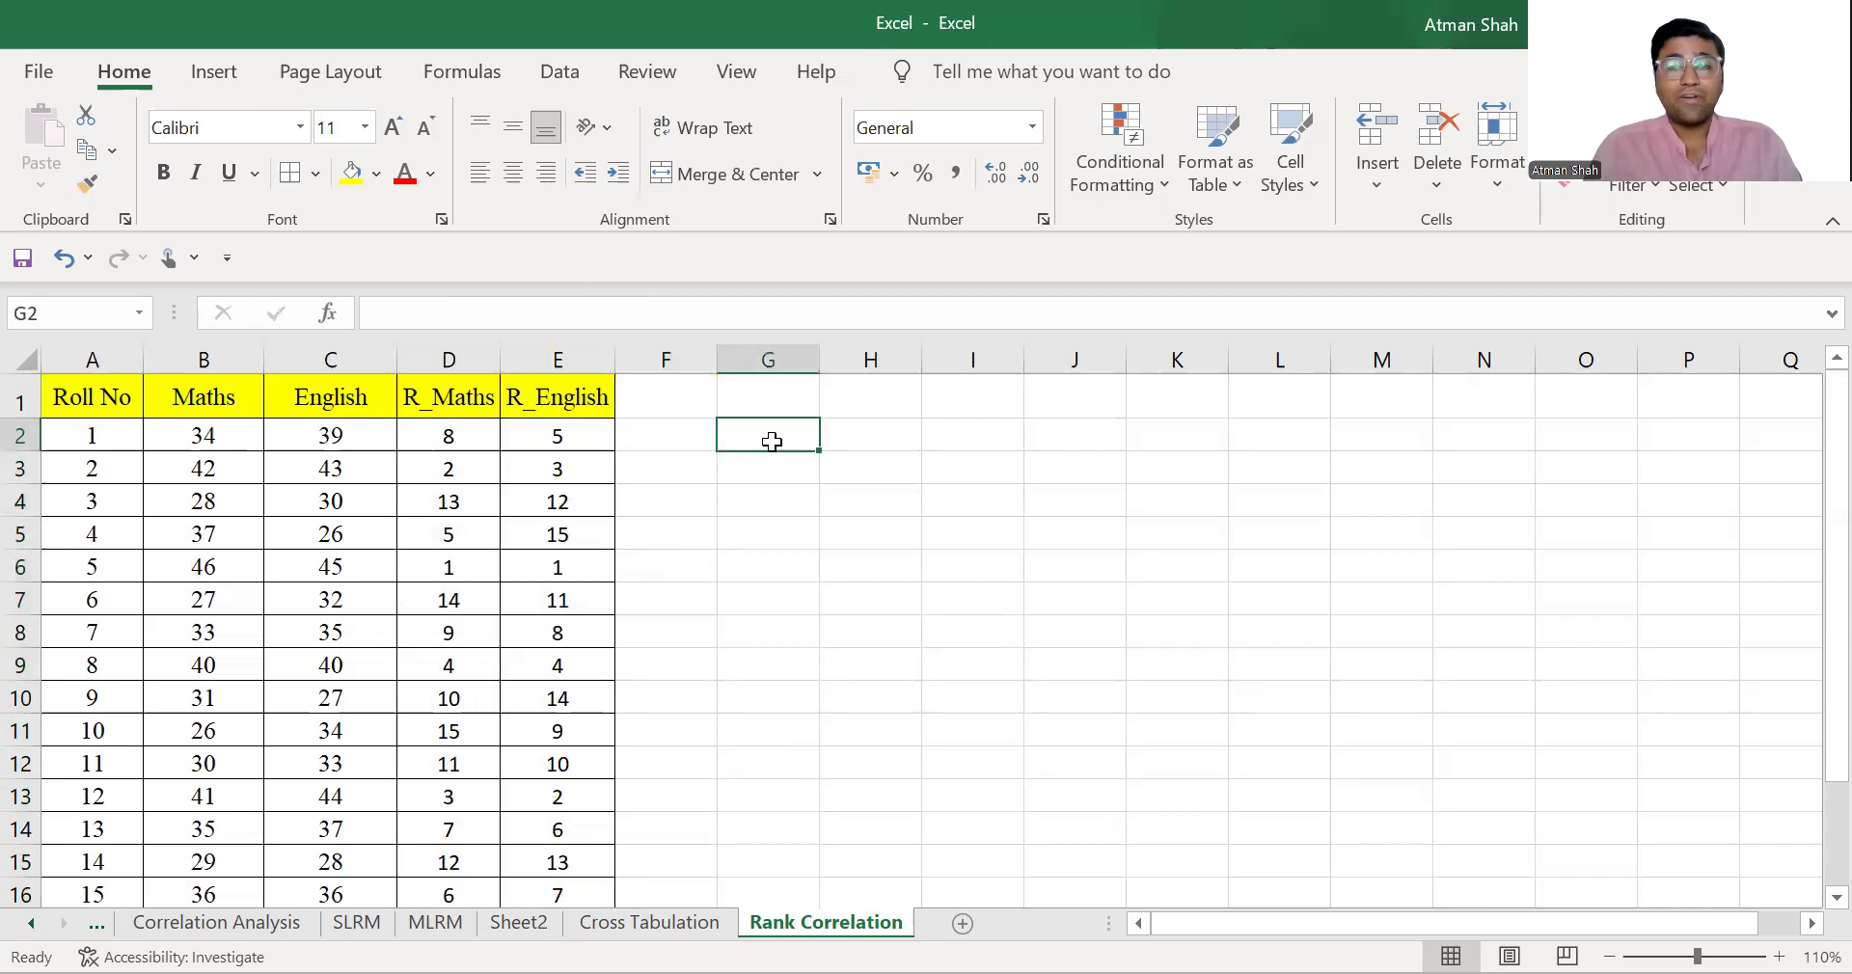
text(=)
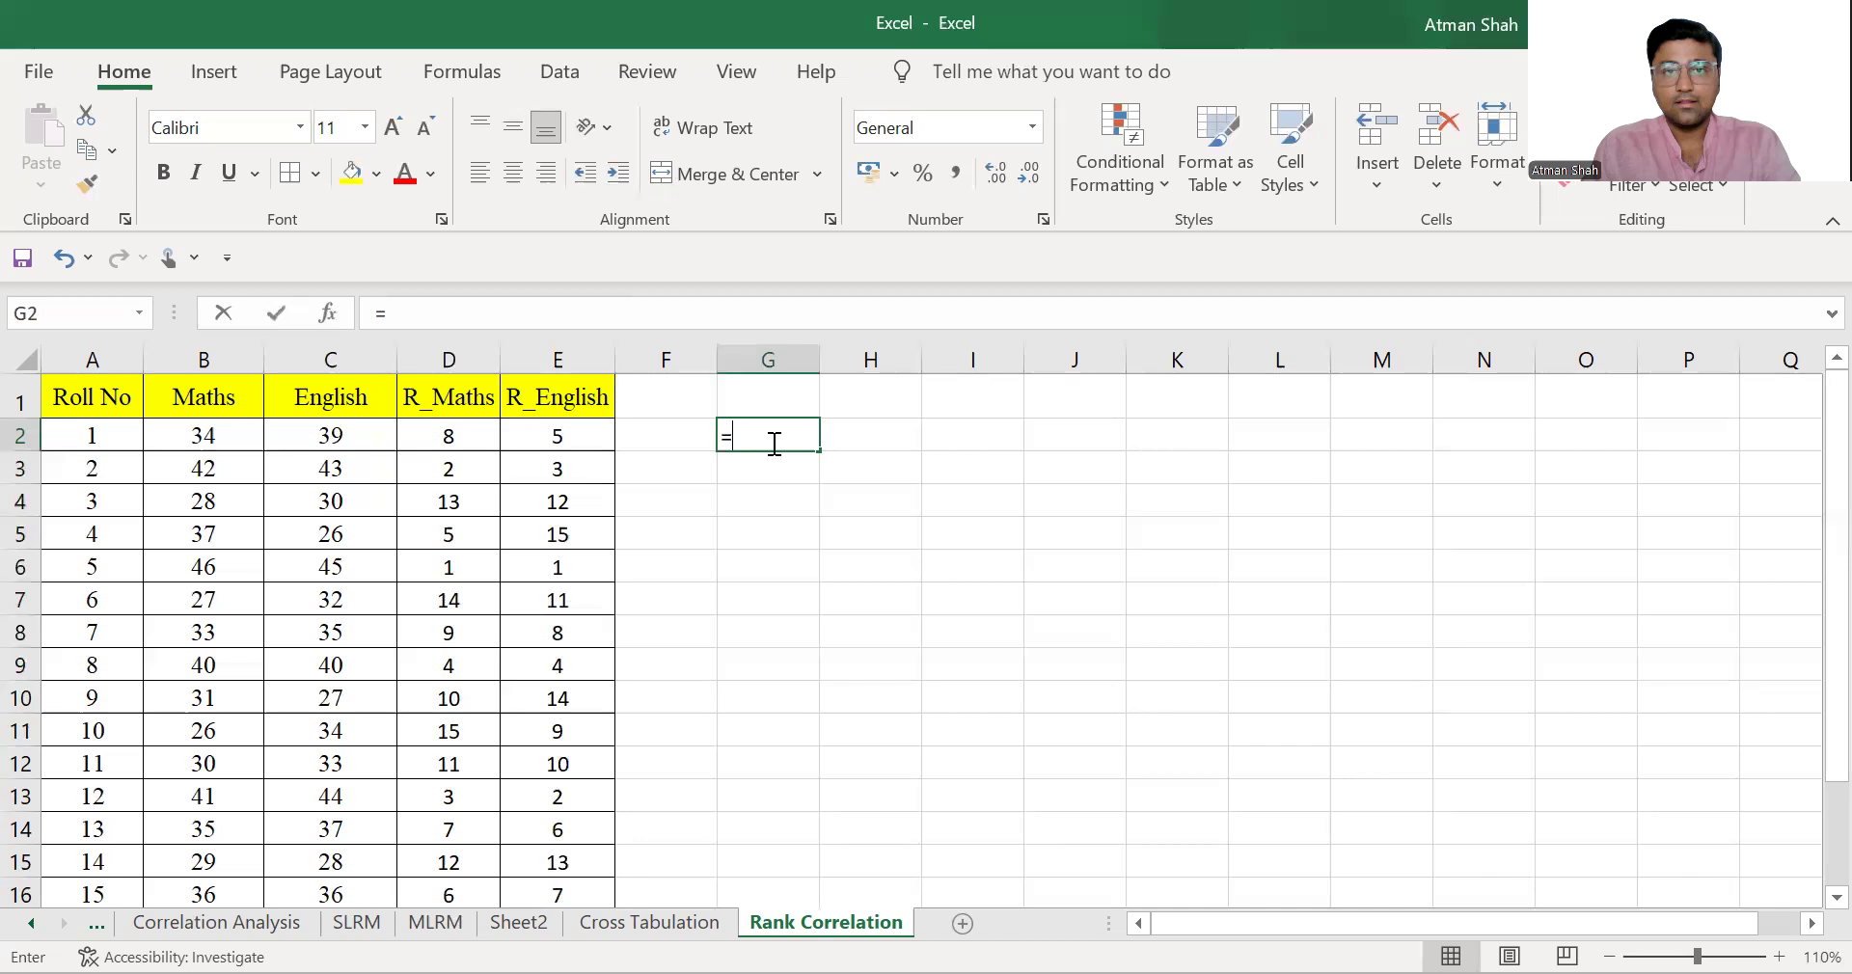
- Enter =CORREL(D1:D16,E1:E16) in G2, giving the rank correlation 0.682143
text(correl()
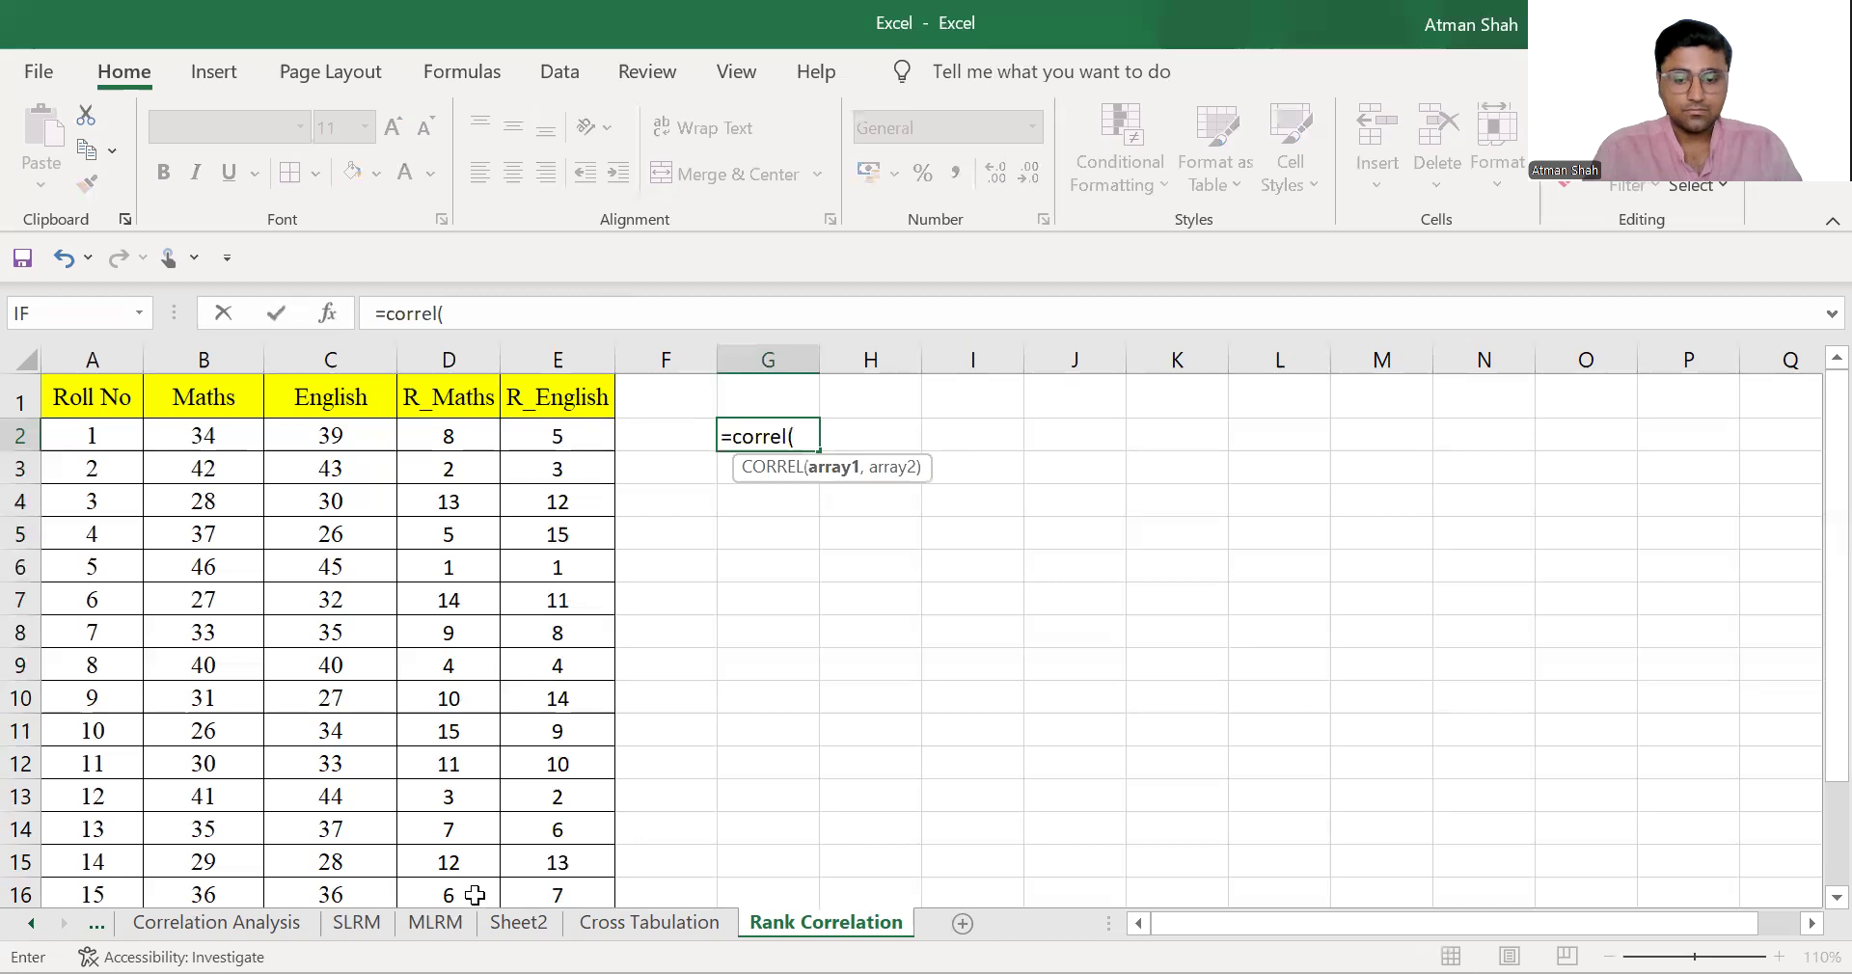
drag(449, 397, 475, 895)
text(,)
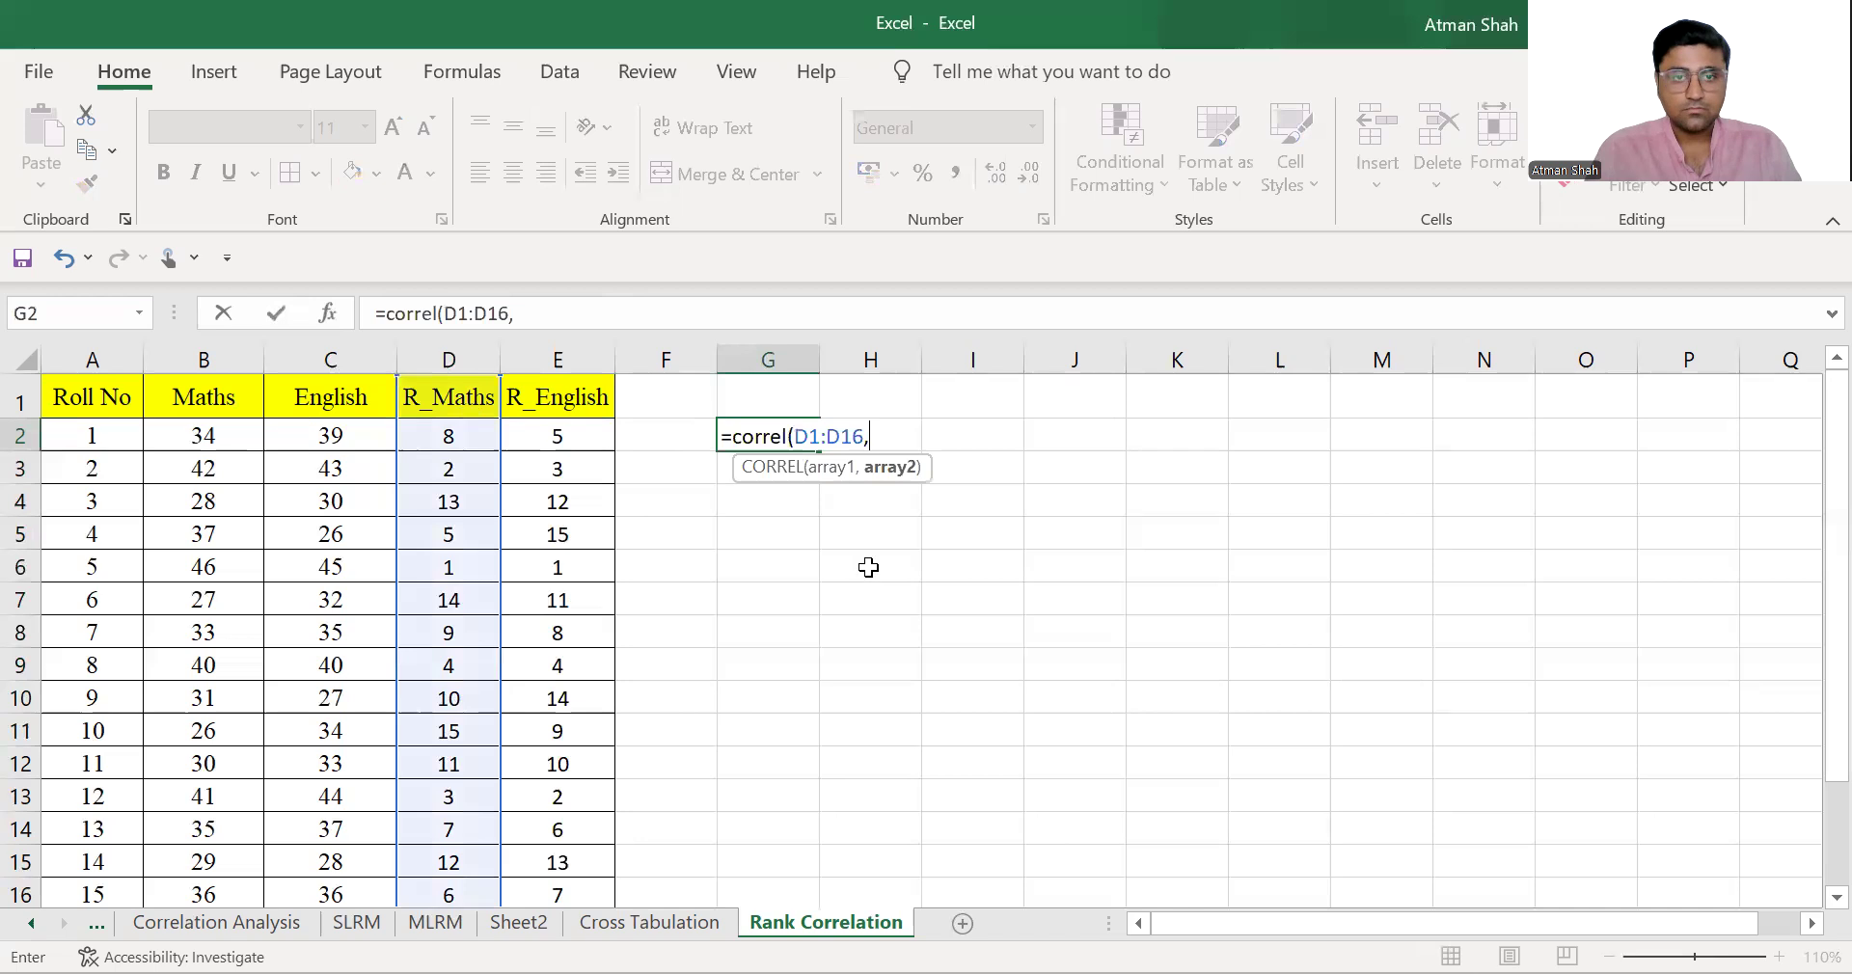
key(Left)
key(Left)
key(Up)
key(ctrl+shift+Down)
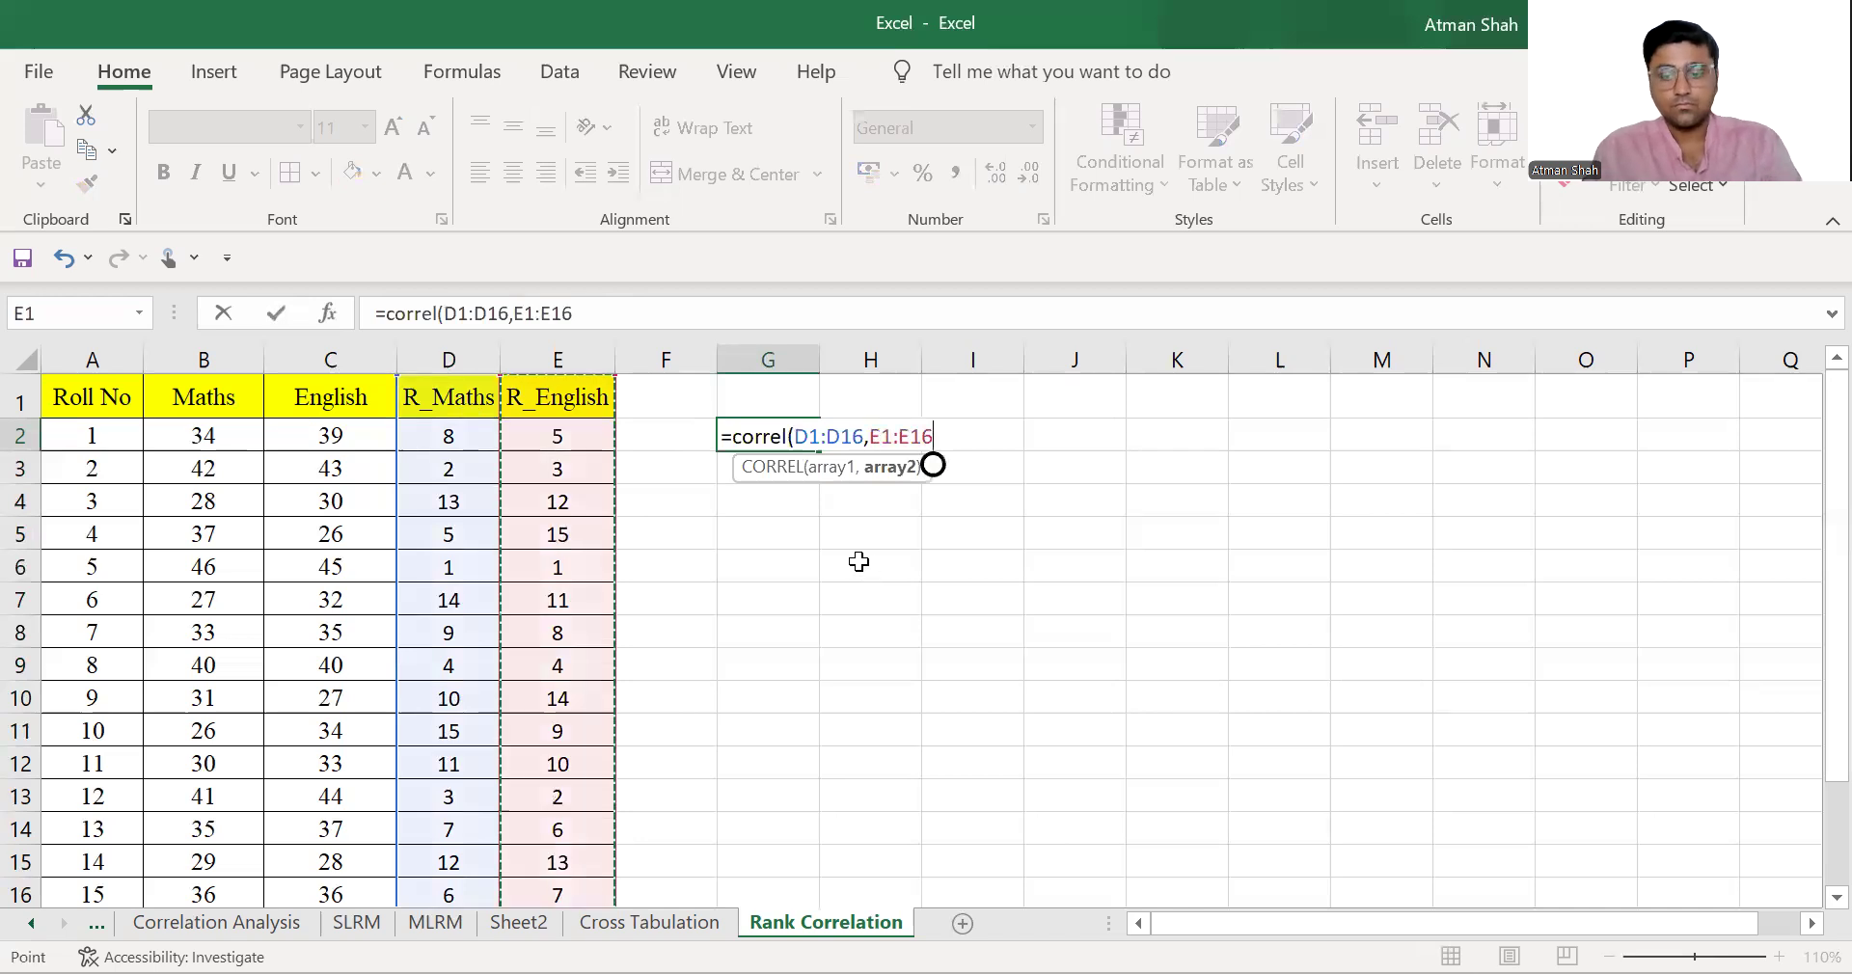
key(Return)
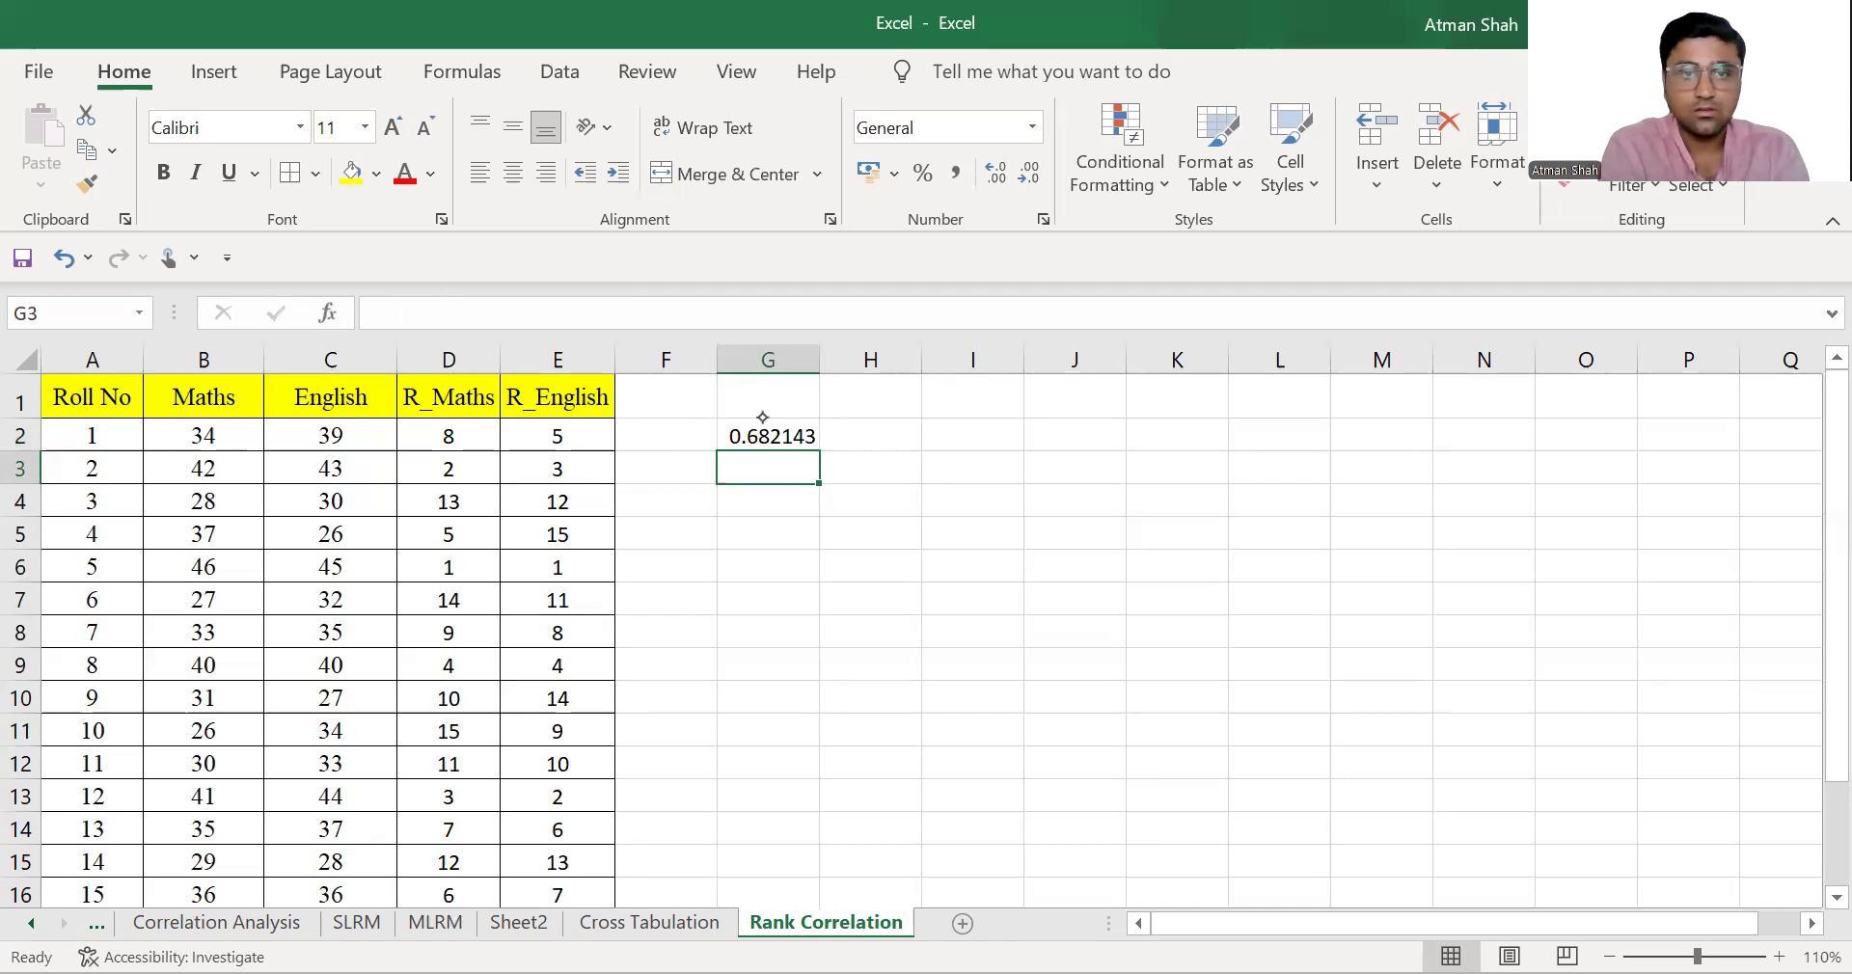
- Ink a circle around 0.682143, label it r, and write 't =' beside it
drag(752, 397, 733, 405)
mouse_move(903, 437)
mouse_down()
mouse_move(1028, 427)
mouse_move(1043, 407)
mouse_up()
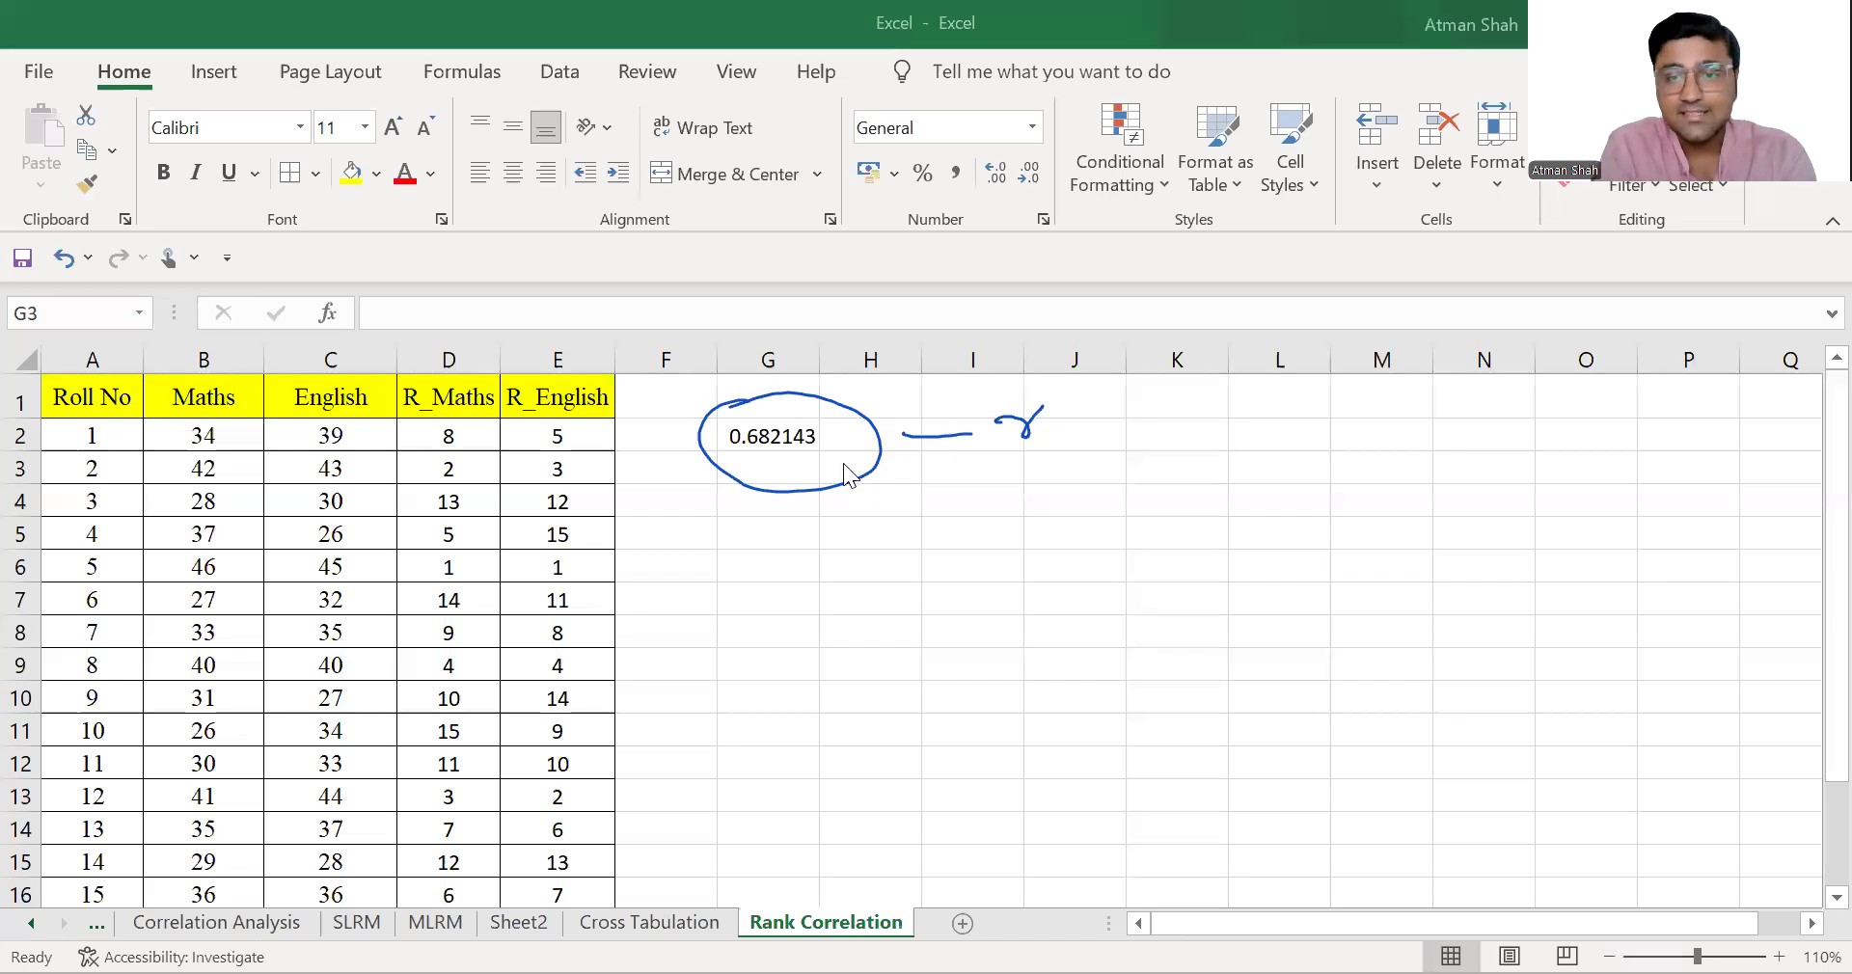
drag(1290, 419, 1310, 457)
drag(1264, 437, 1382, 426)
drag(1352, 439, 1382, 438)
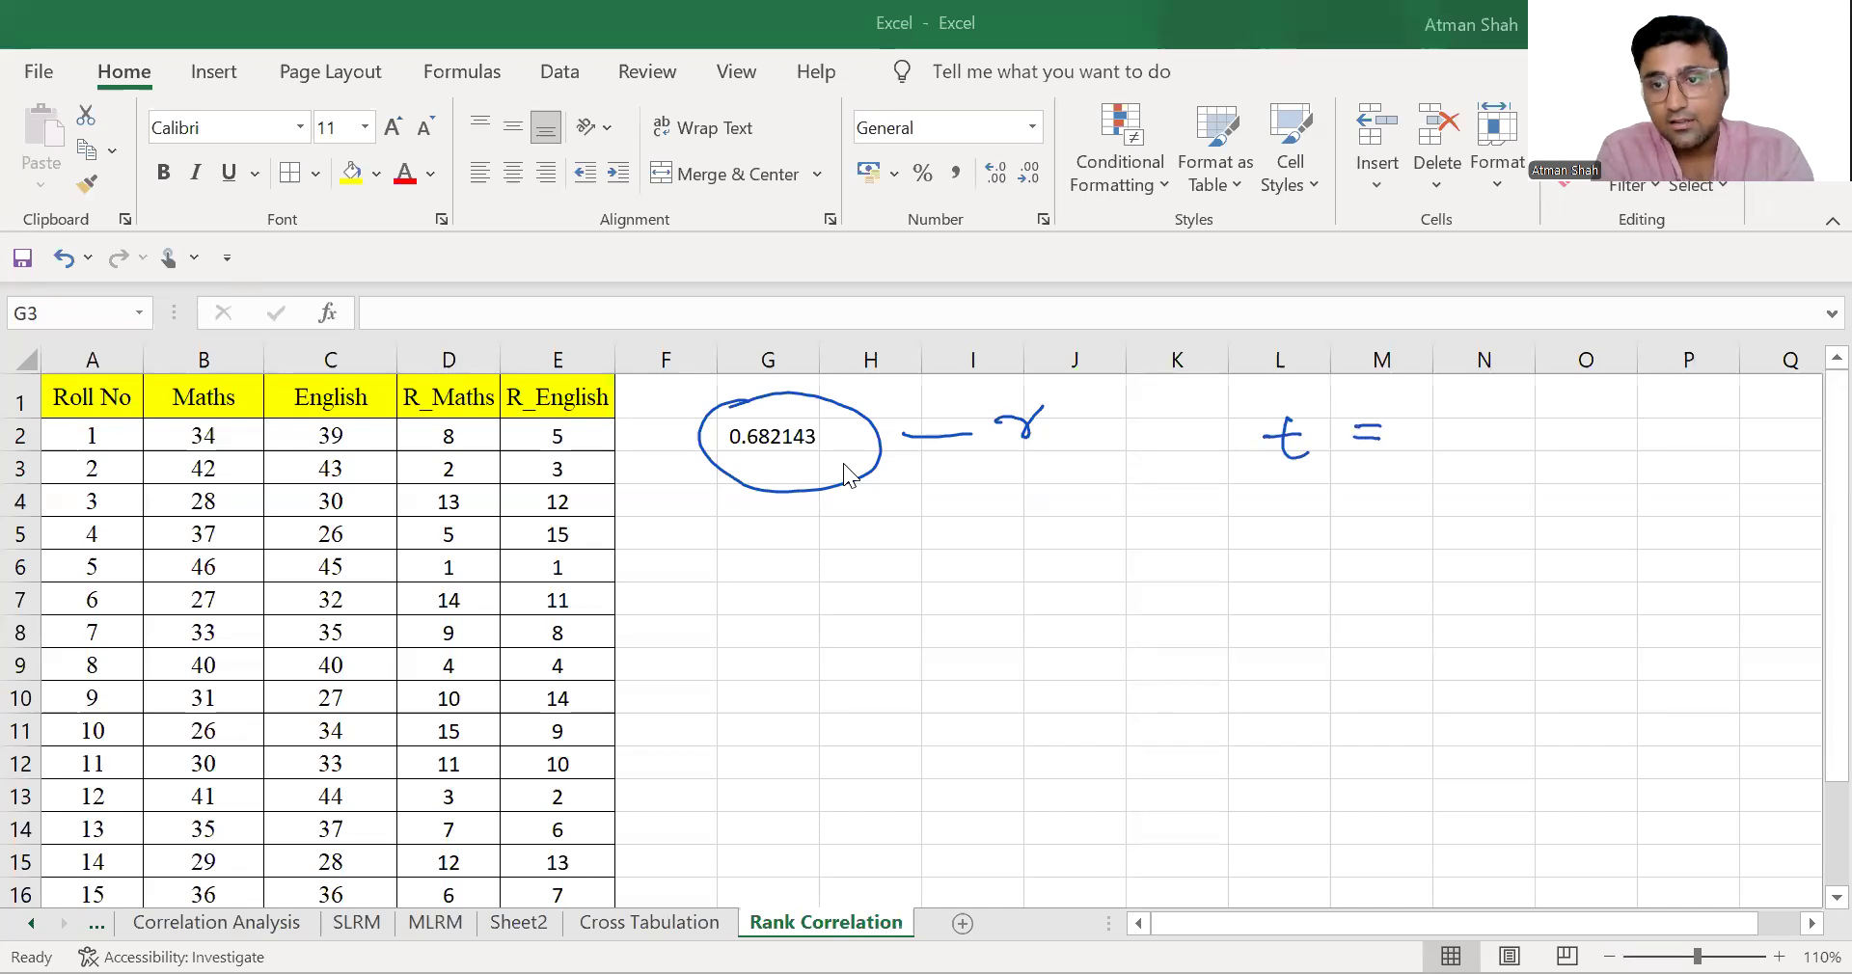
- Handwrite the fraction r√(n−2) / √(1−r²) to complete the t formula
drag(1441, 421, 1477, 411)
drag(1503, 430, 1635, 400)
drag(1524, 434, 1561, 447)
drag(1575, 436, 1590, 434)
mouse_move(1605, 424)
mouse_down()
mouse_move(1627, 413)
mouse_move(1640, 439)
mouse_up()
click(1447, 461)
drag(1443, 462, 1648, 461)
mouse_move(1467, 515)
mouse_down()
mouse_move(1623, 480)
mouse_move(1521, 533)
mouse_up()
drag(1549, 515, 1610, 529)
drag(1625, 490, 1656, 498)
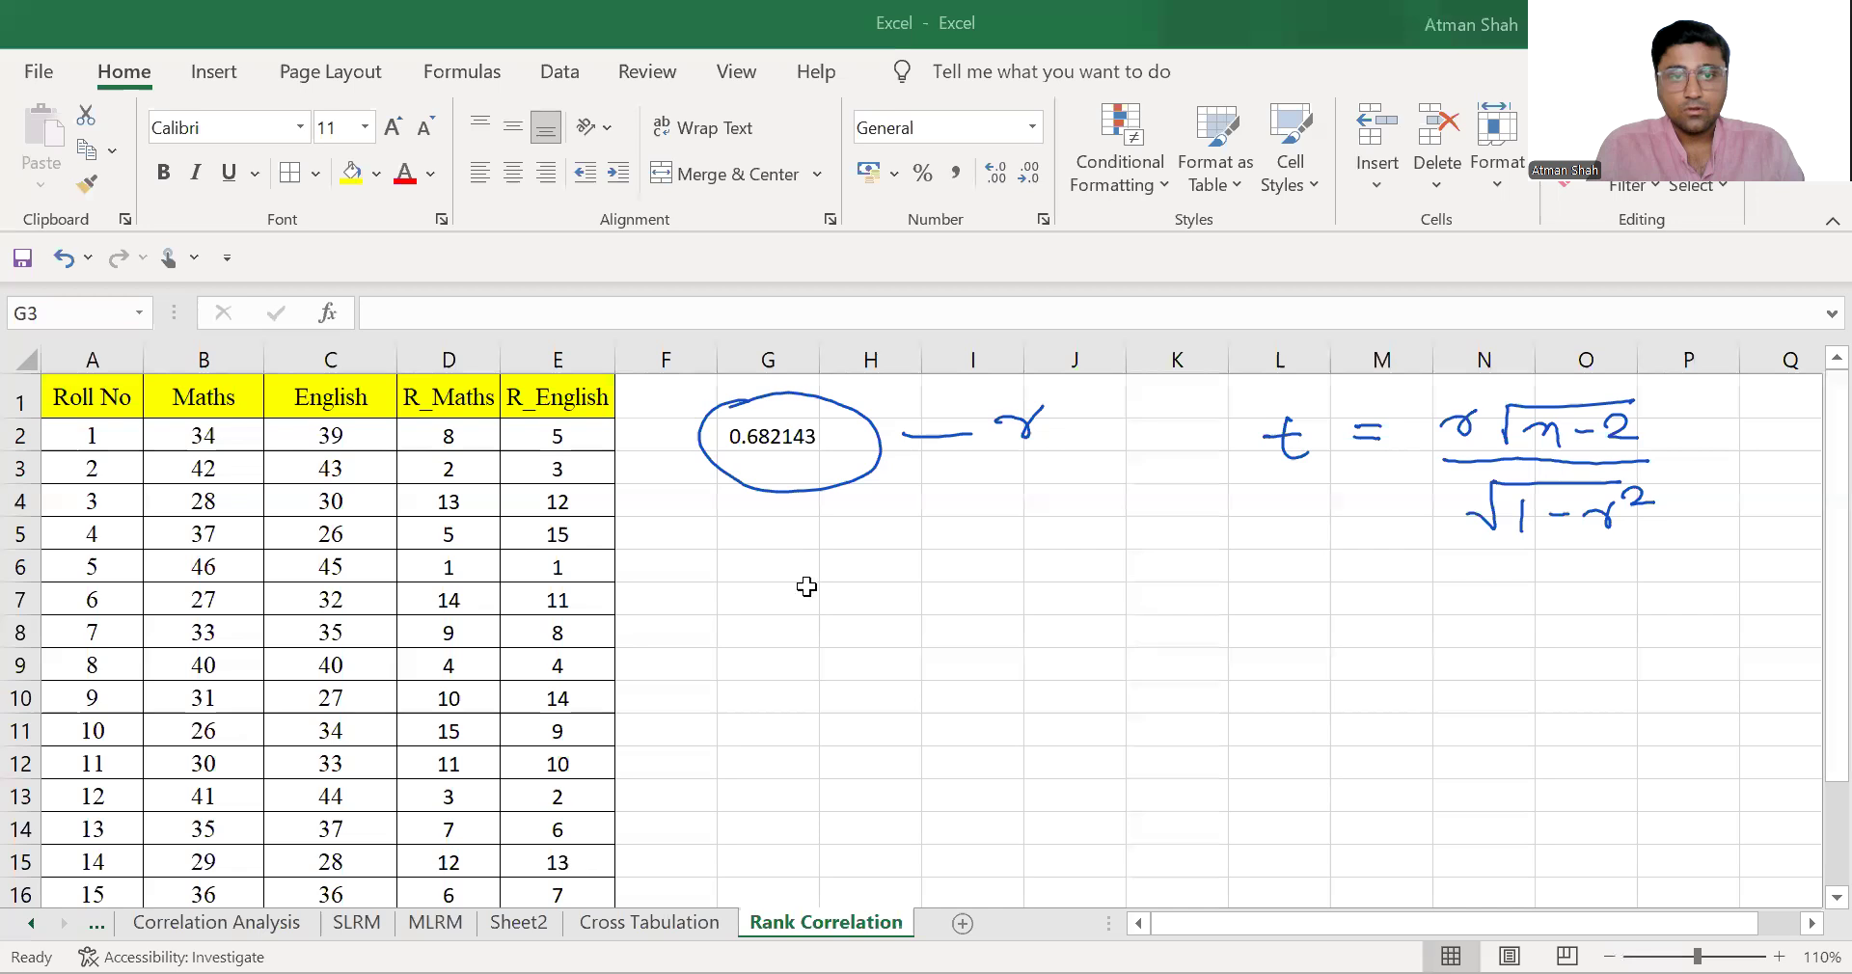
- Enter labels r and n with values 0.682 and 15 in G5:H6
key(Down)
key(Down)
text(r)
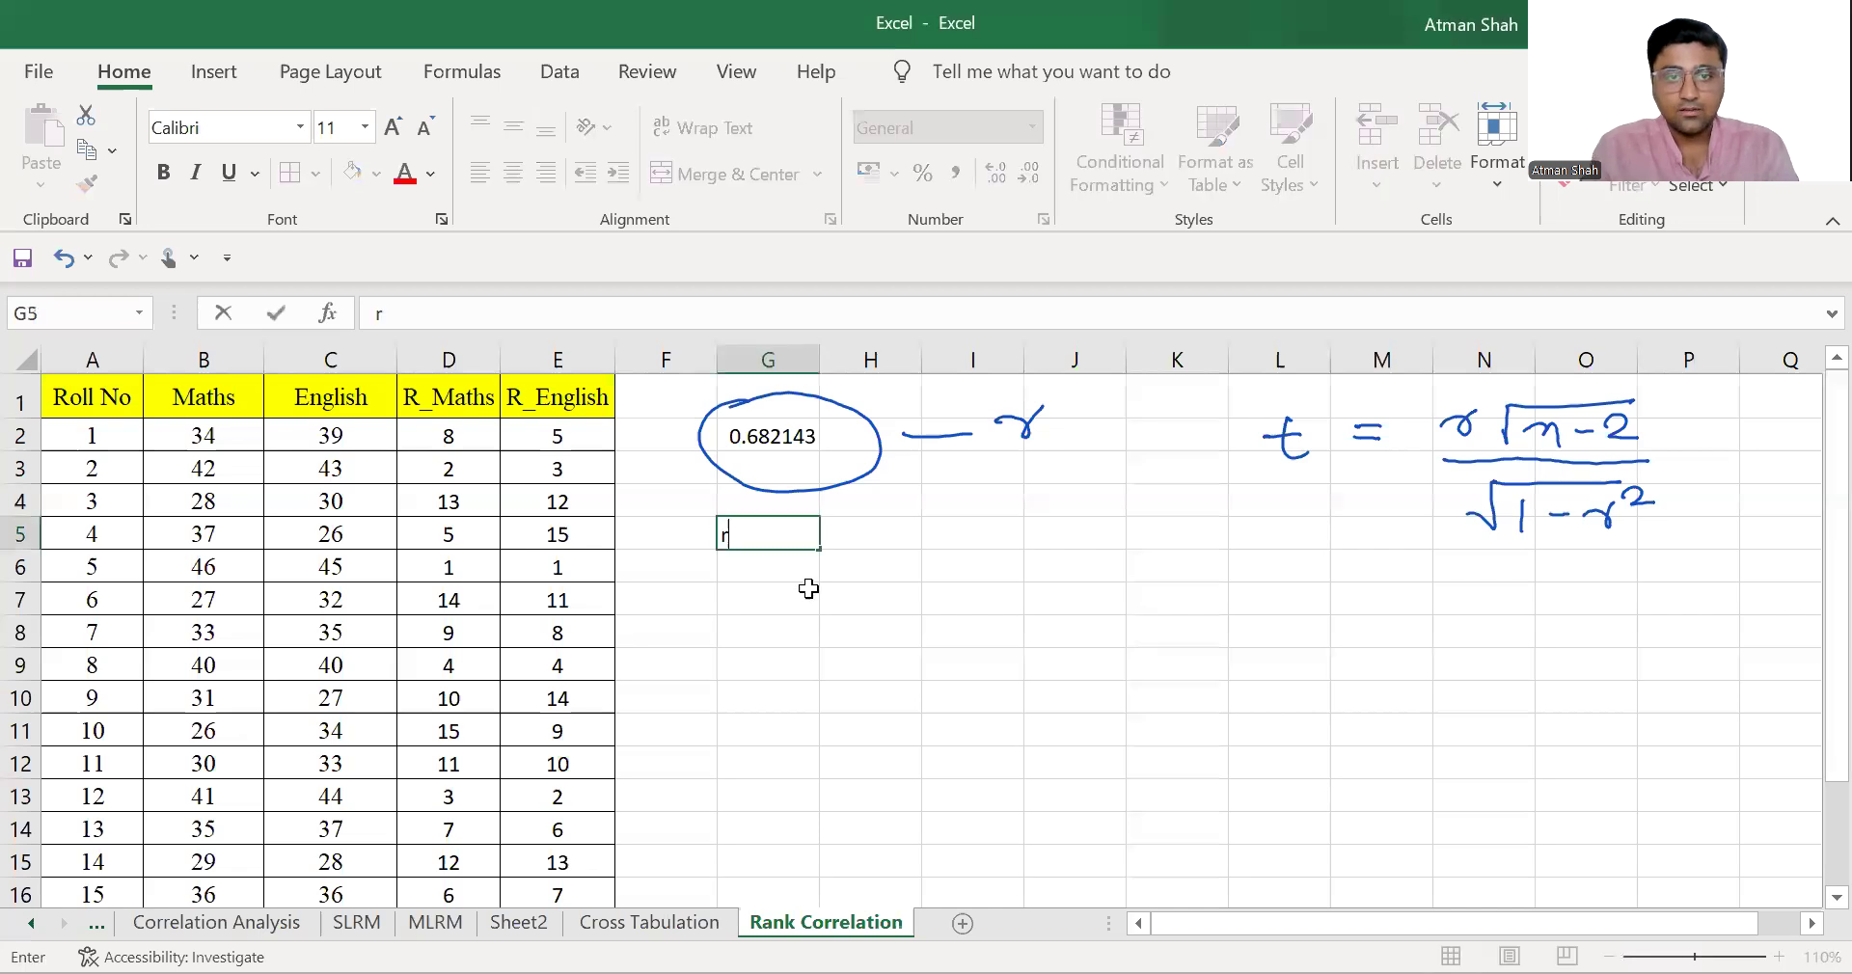
key(Tab)
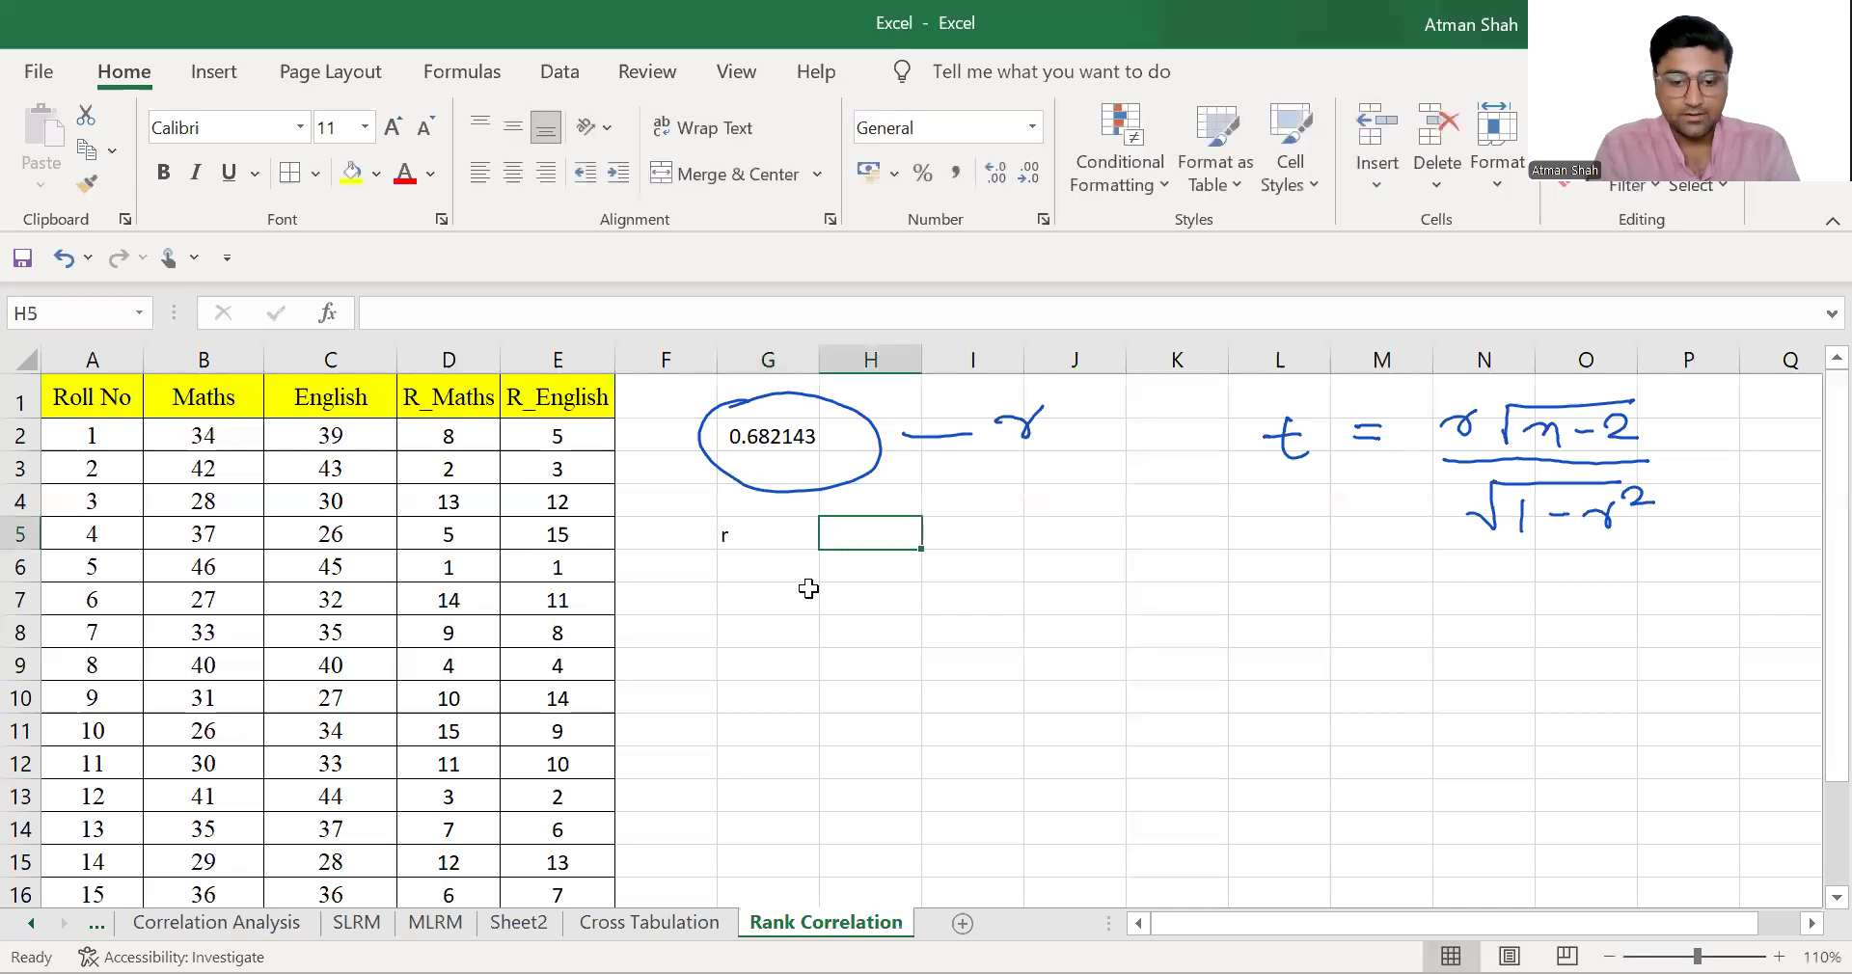
text(0.68)
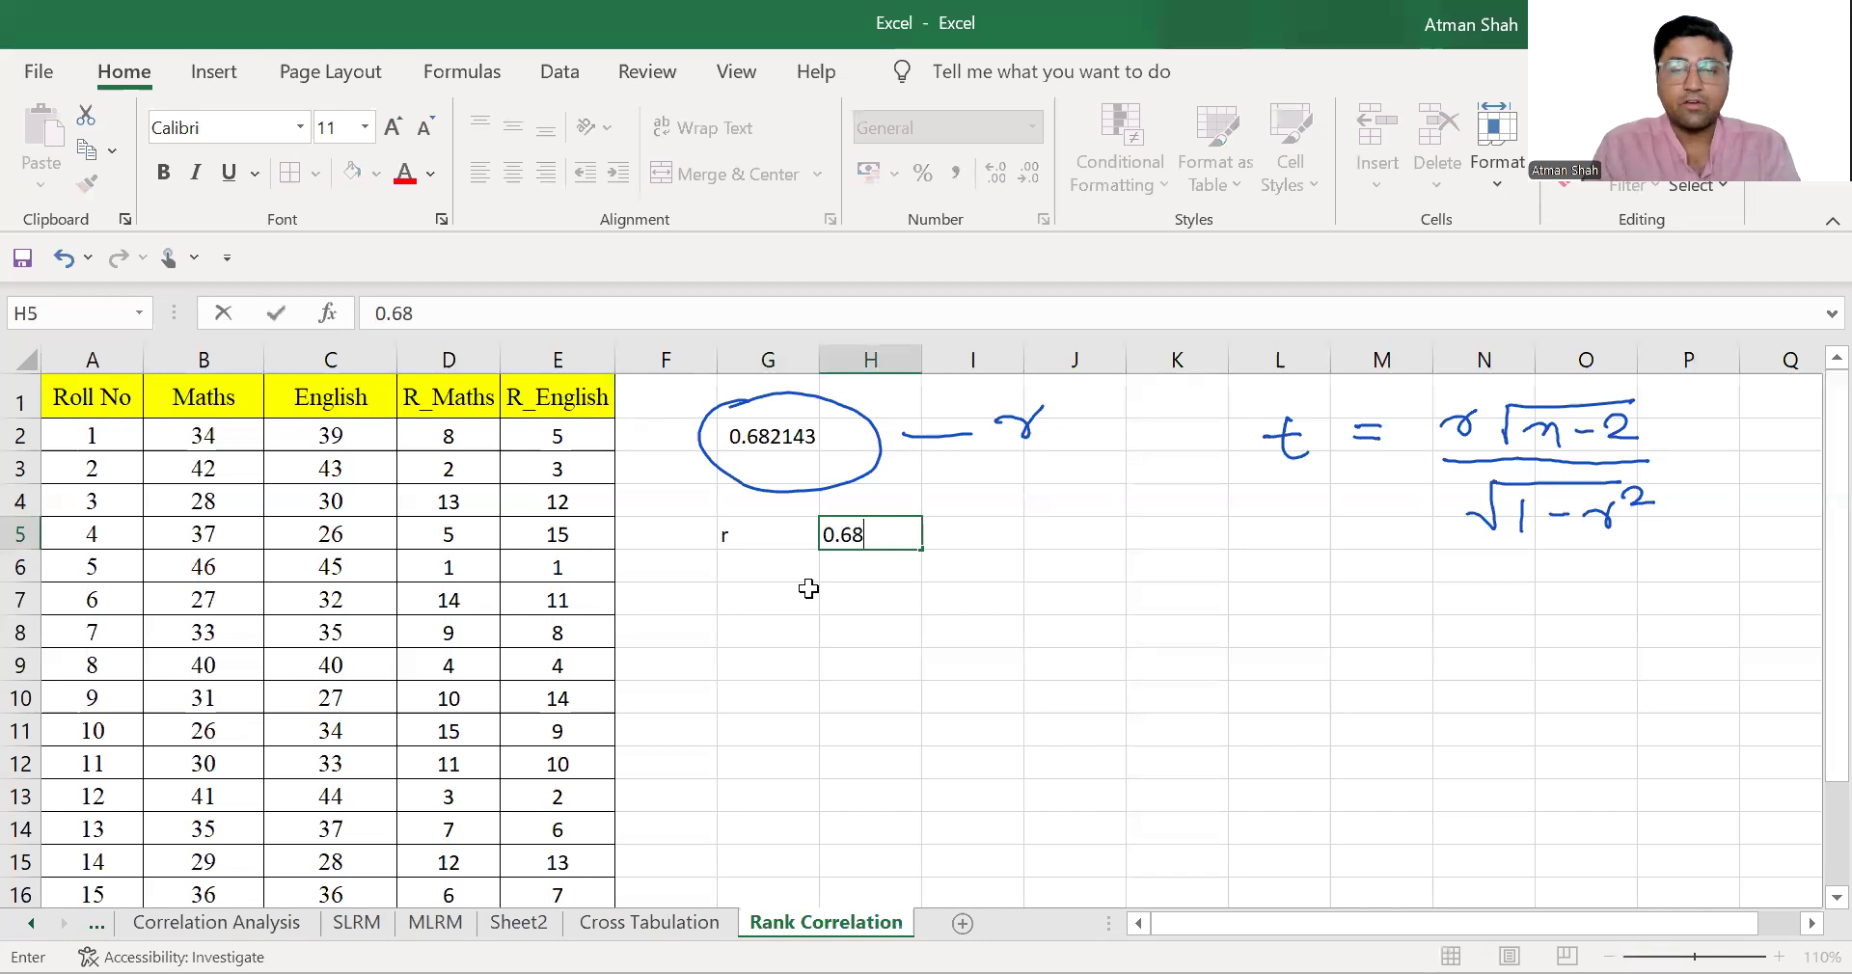
text(2)
click(808, 589)
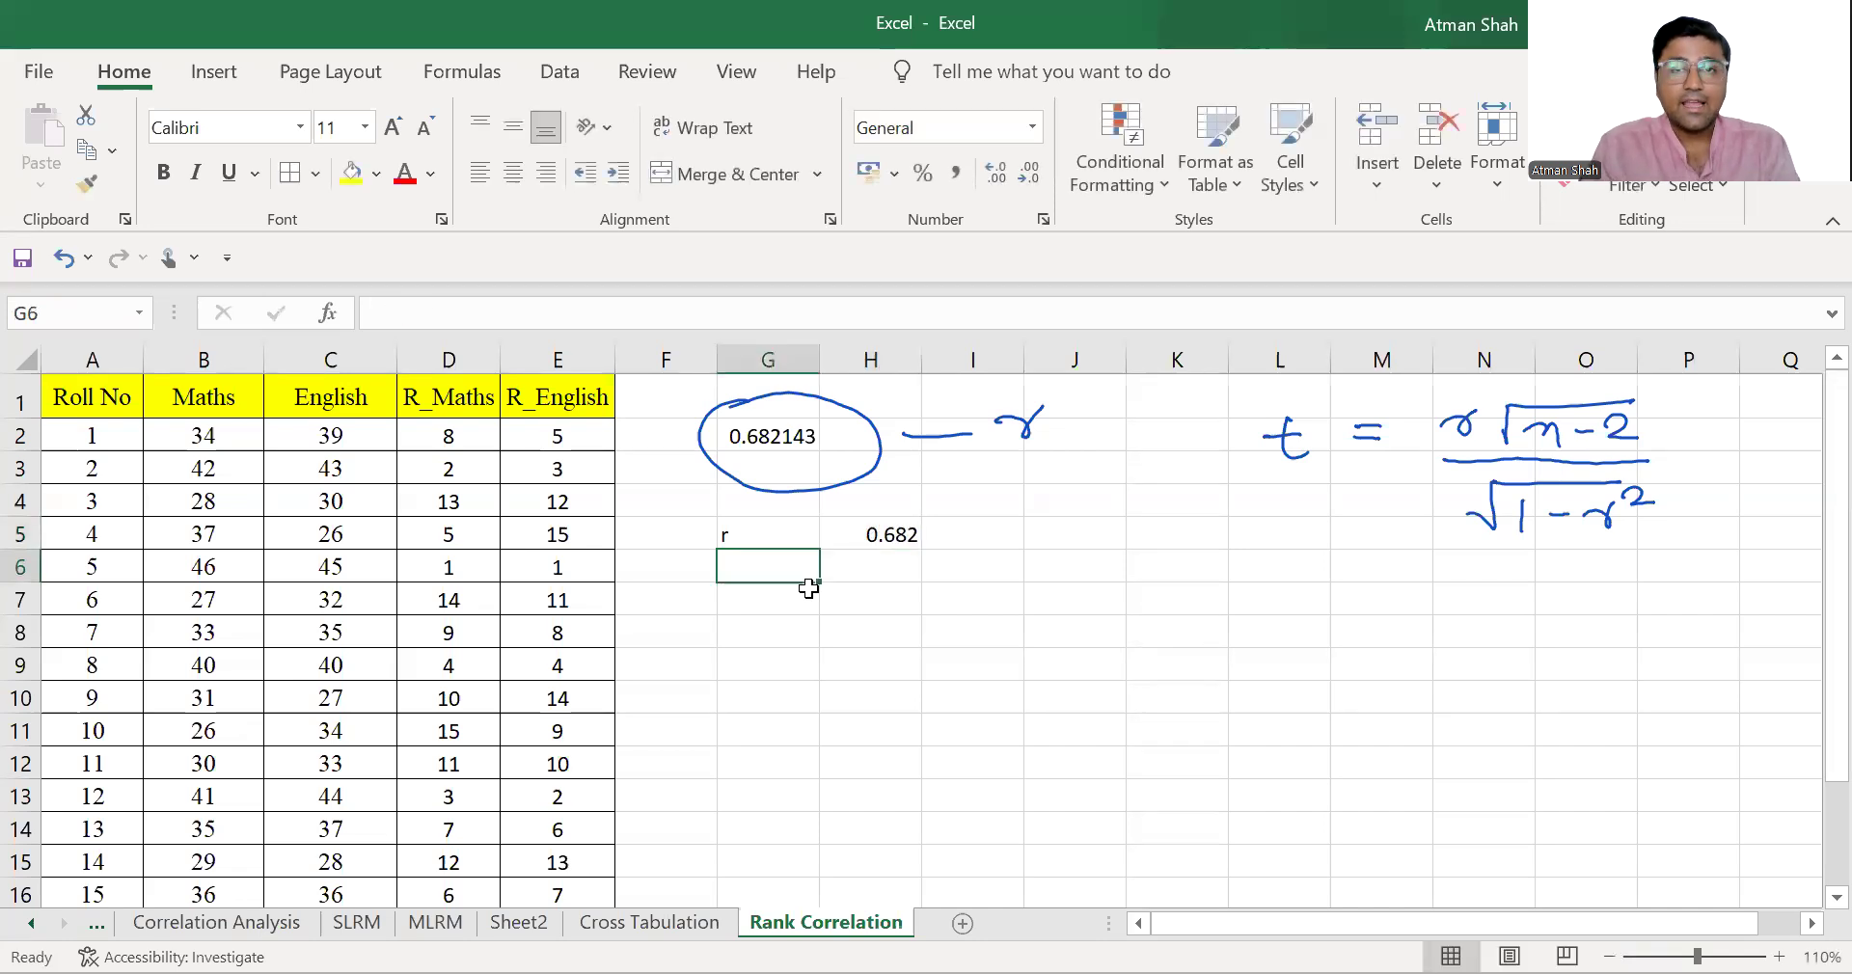
text(n)
key(Tab)
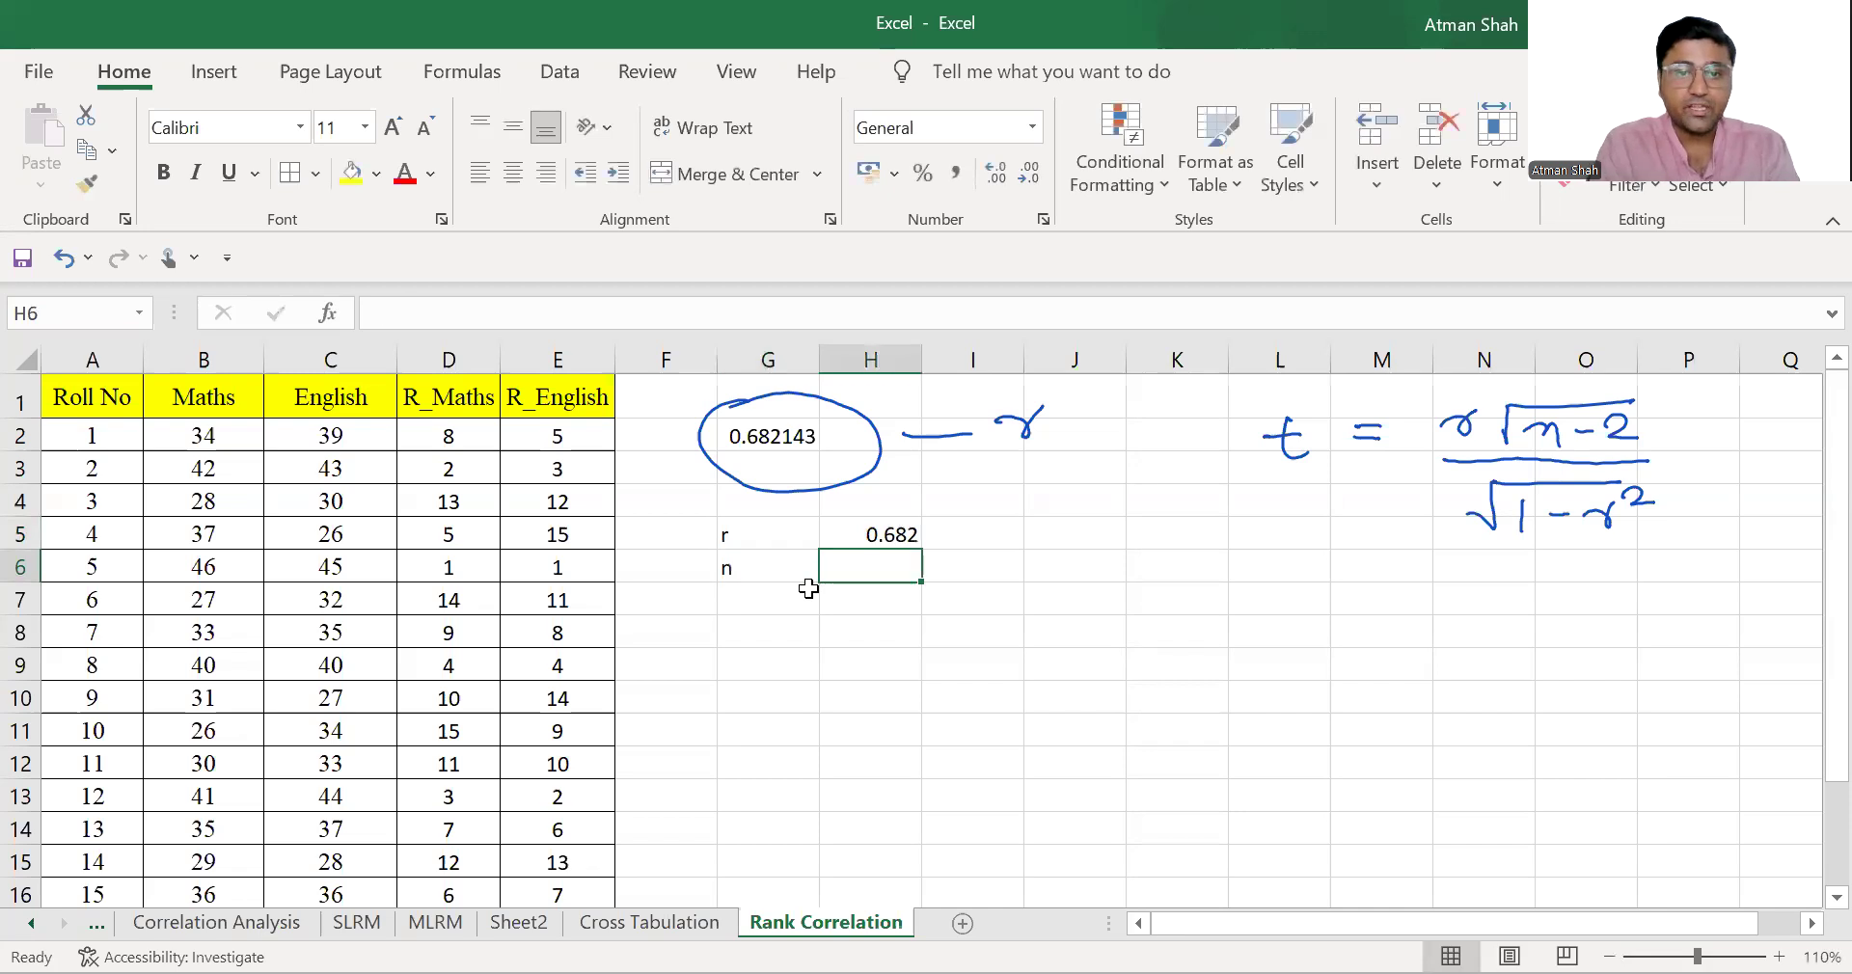
text(15)
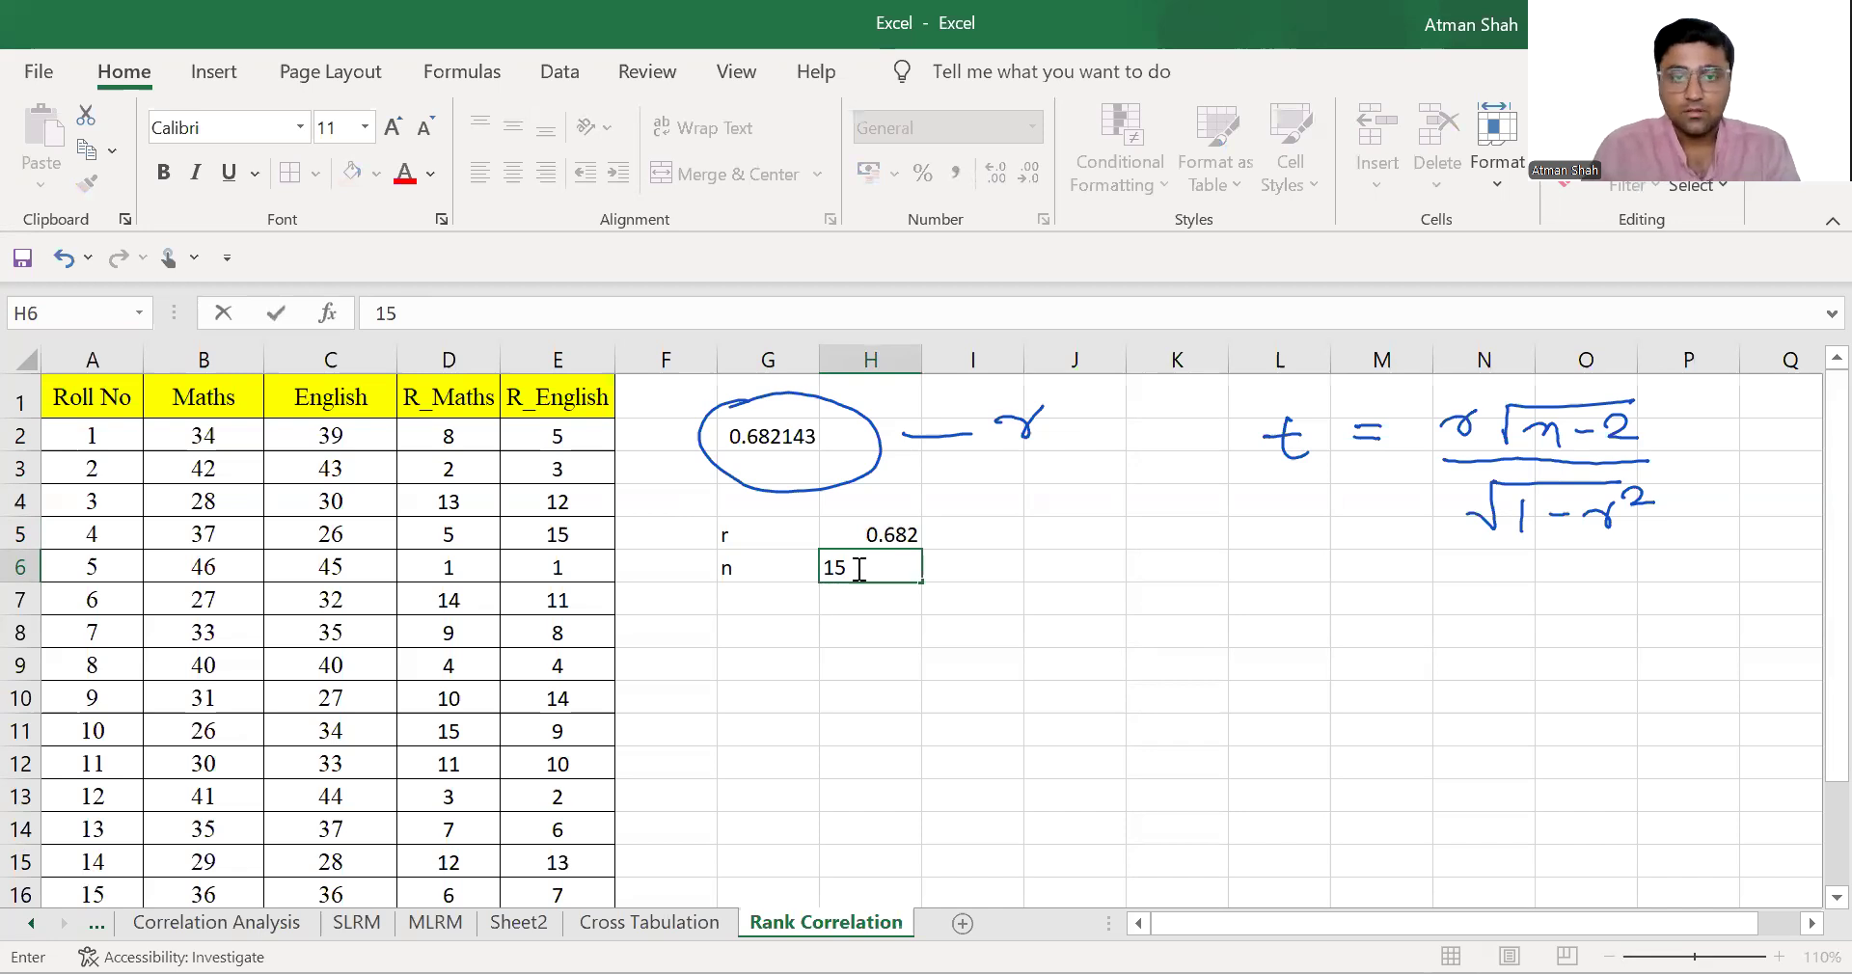
- Add the n-2 label with value 13 in row 7
click(791, 598)
text(n-2)
key(Tab)
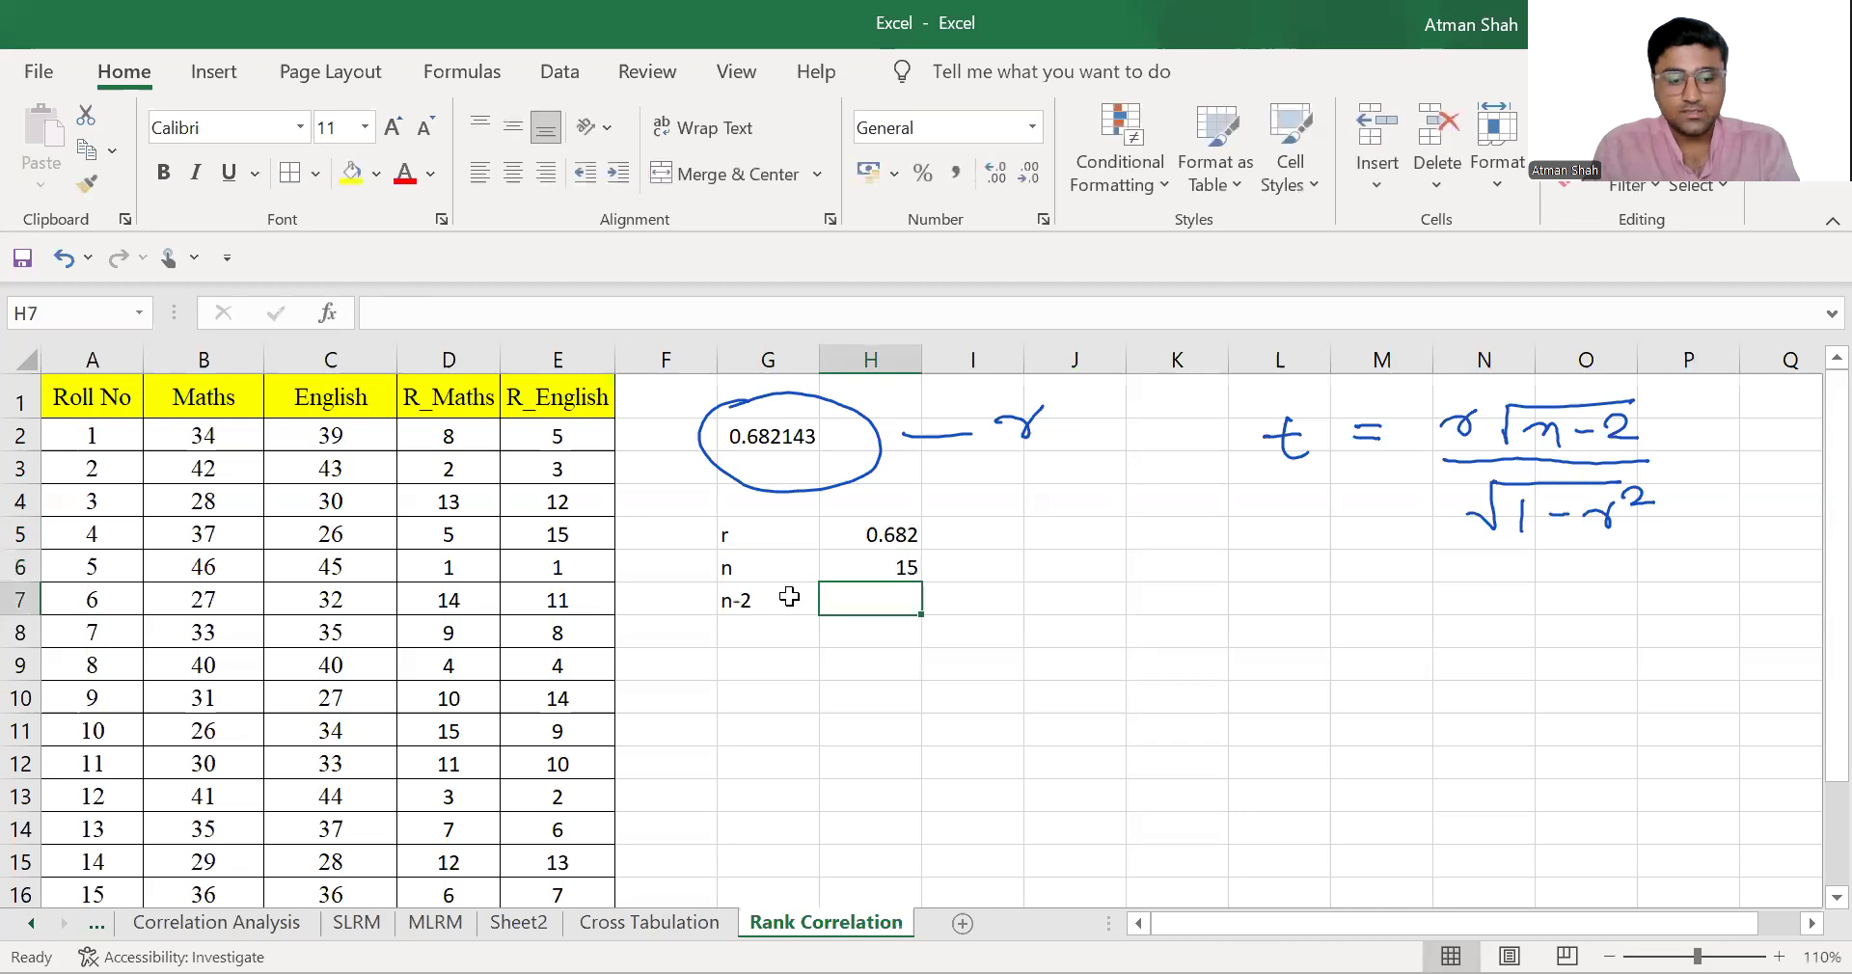
text(13)
key(Return)
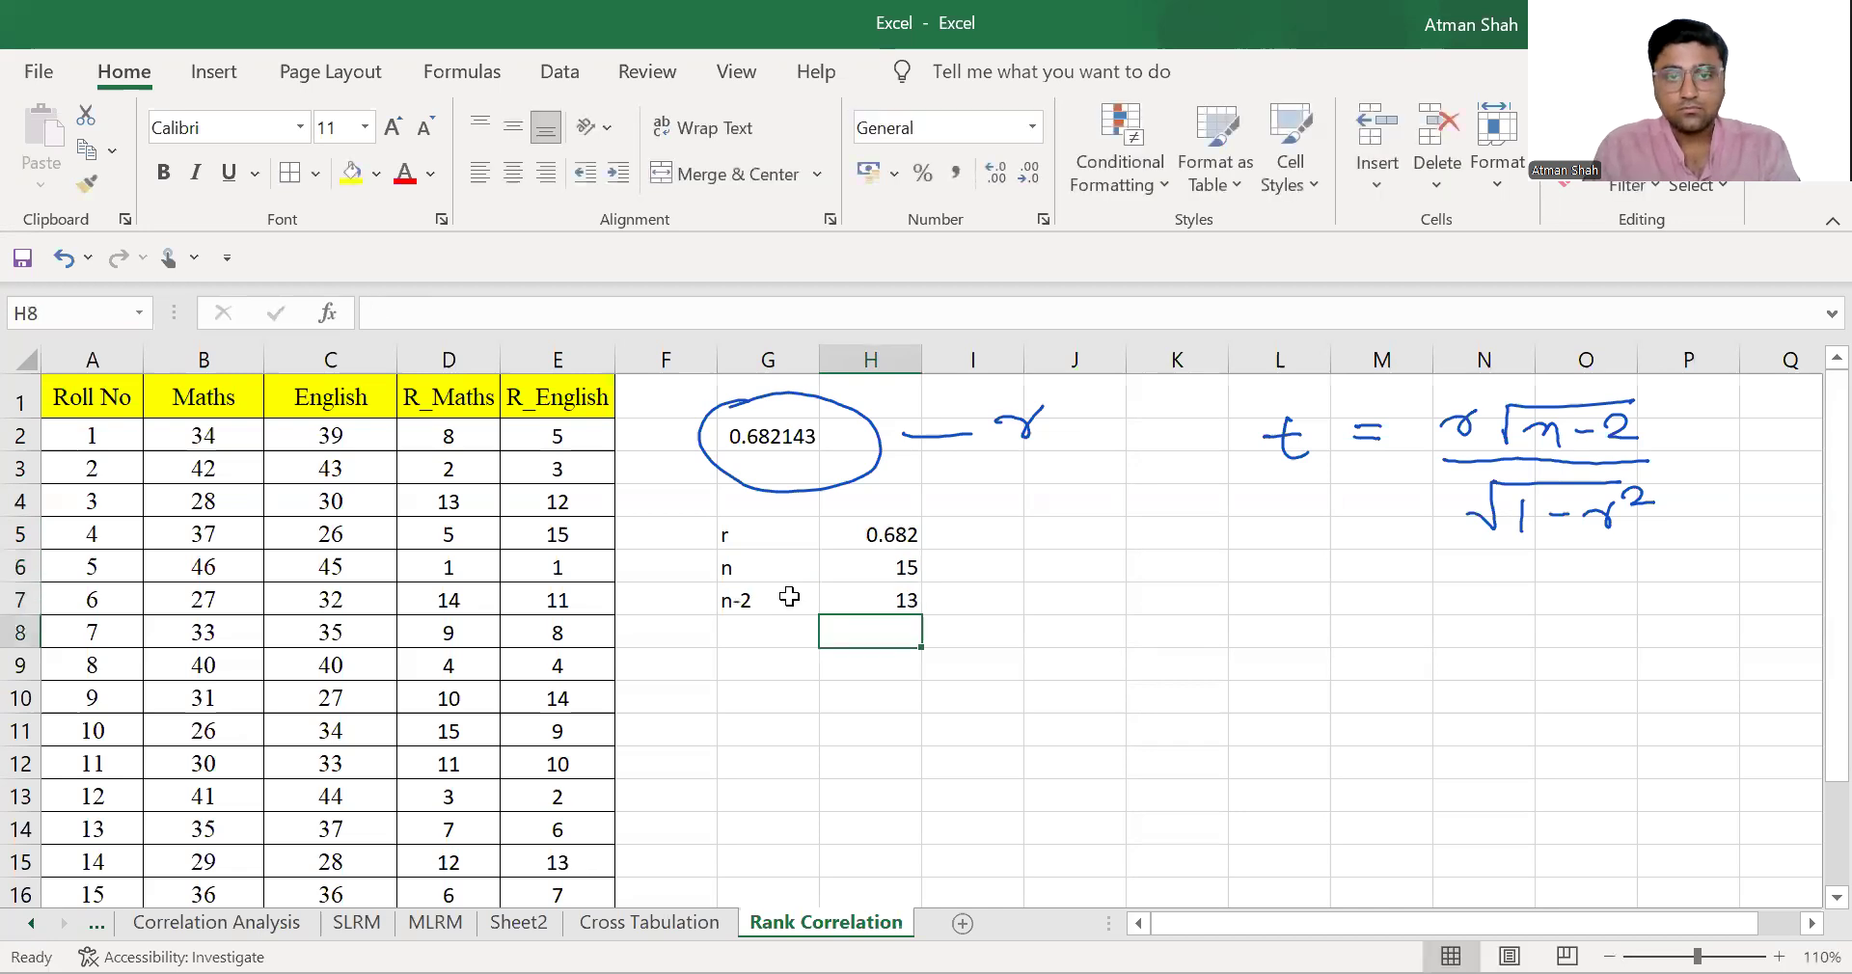
key(Left)
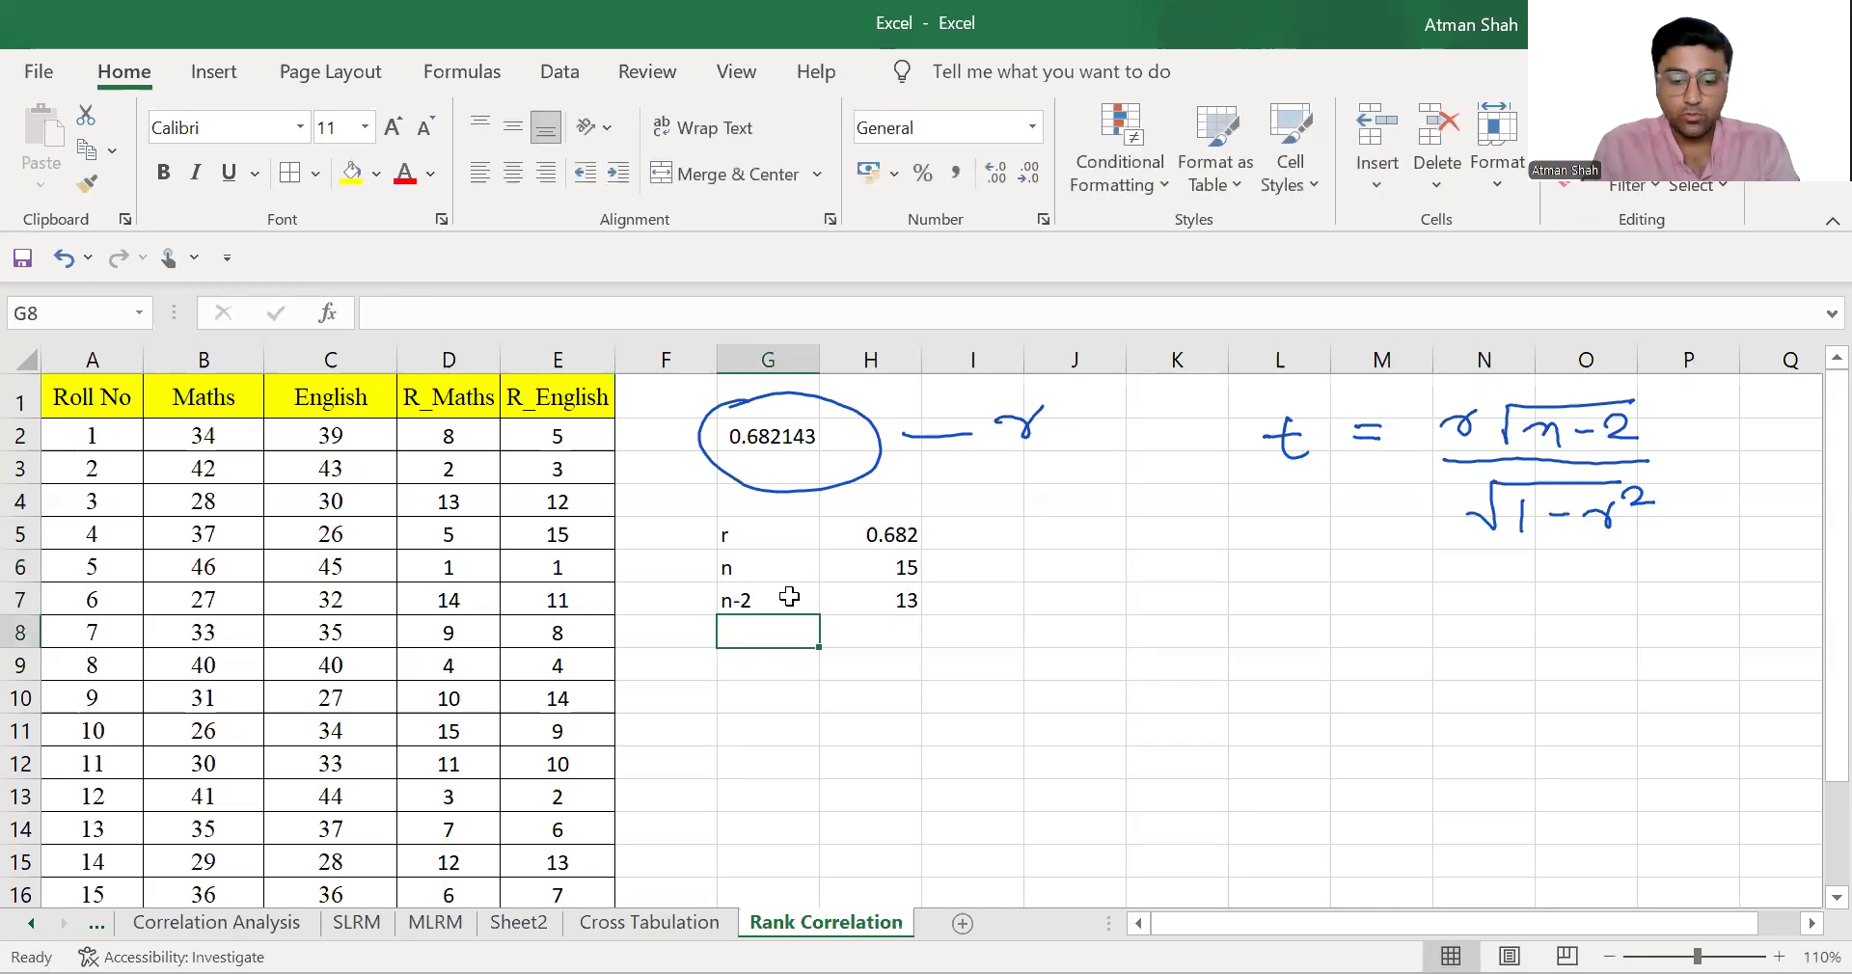
- Label G8 'numerator' and enter a first formula in H8 using H5 and SQRT(H7)
text(numerator)
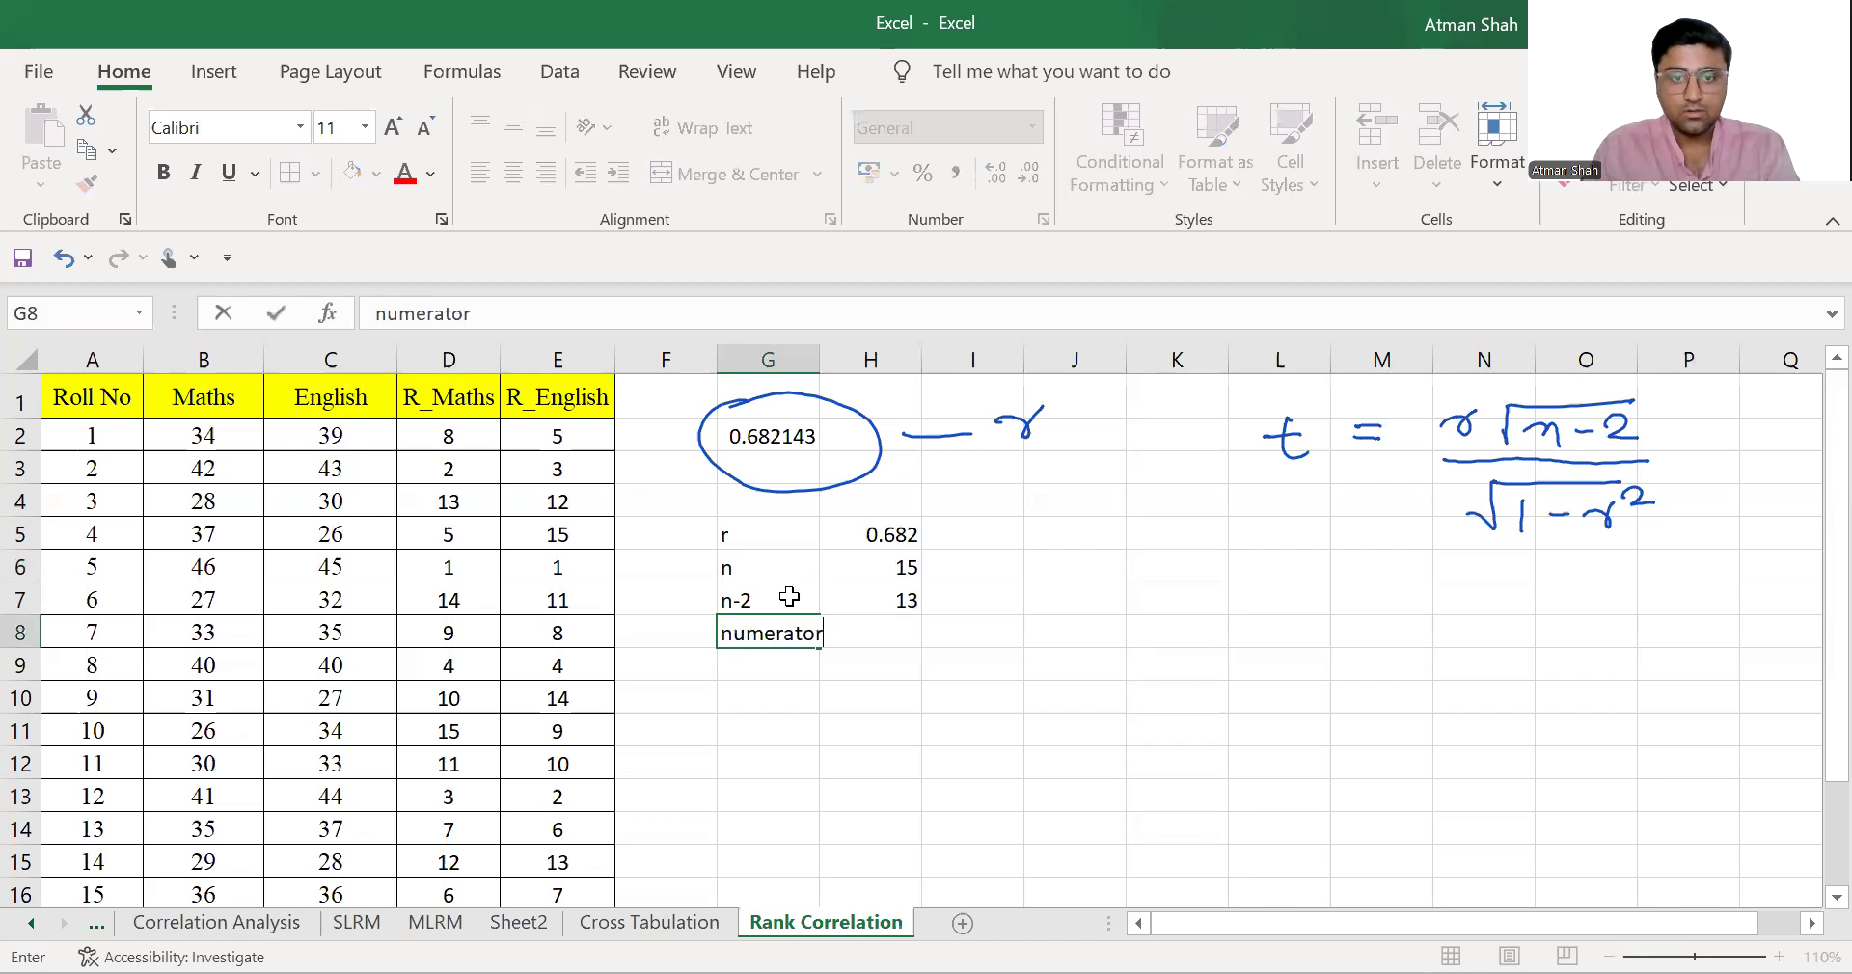
key(Right)
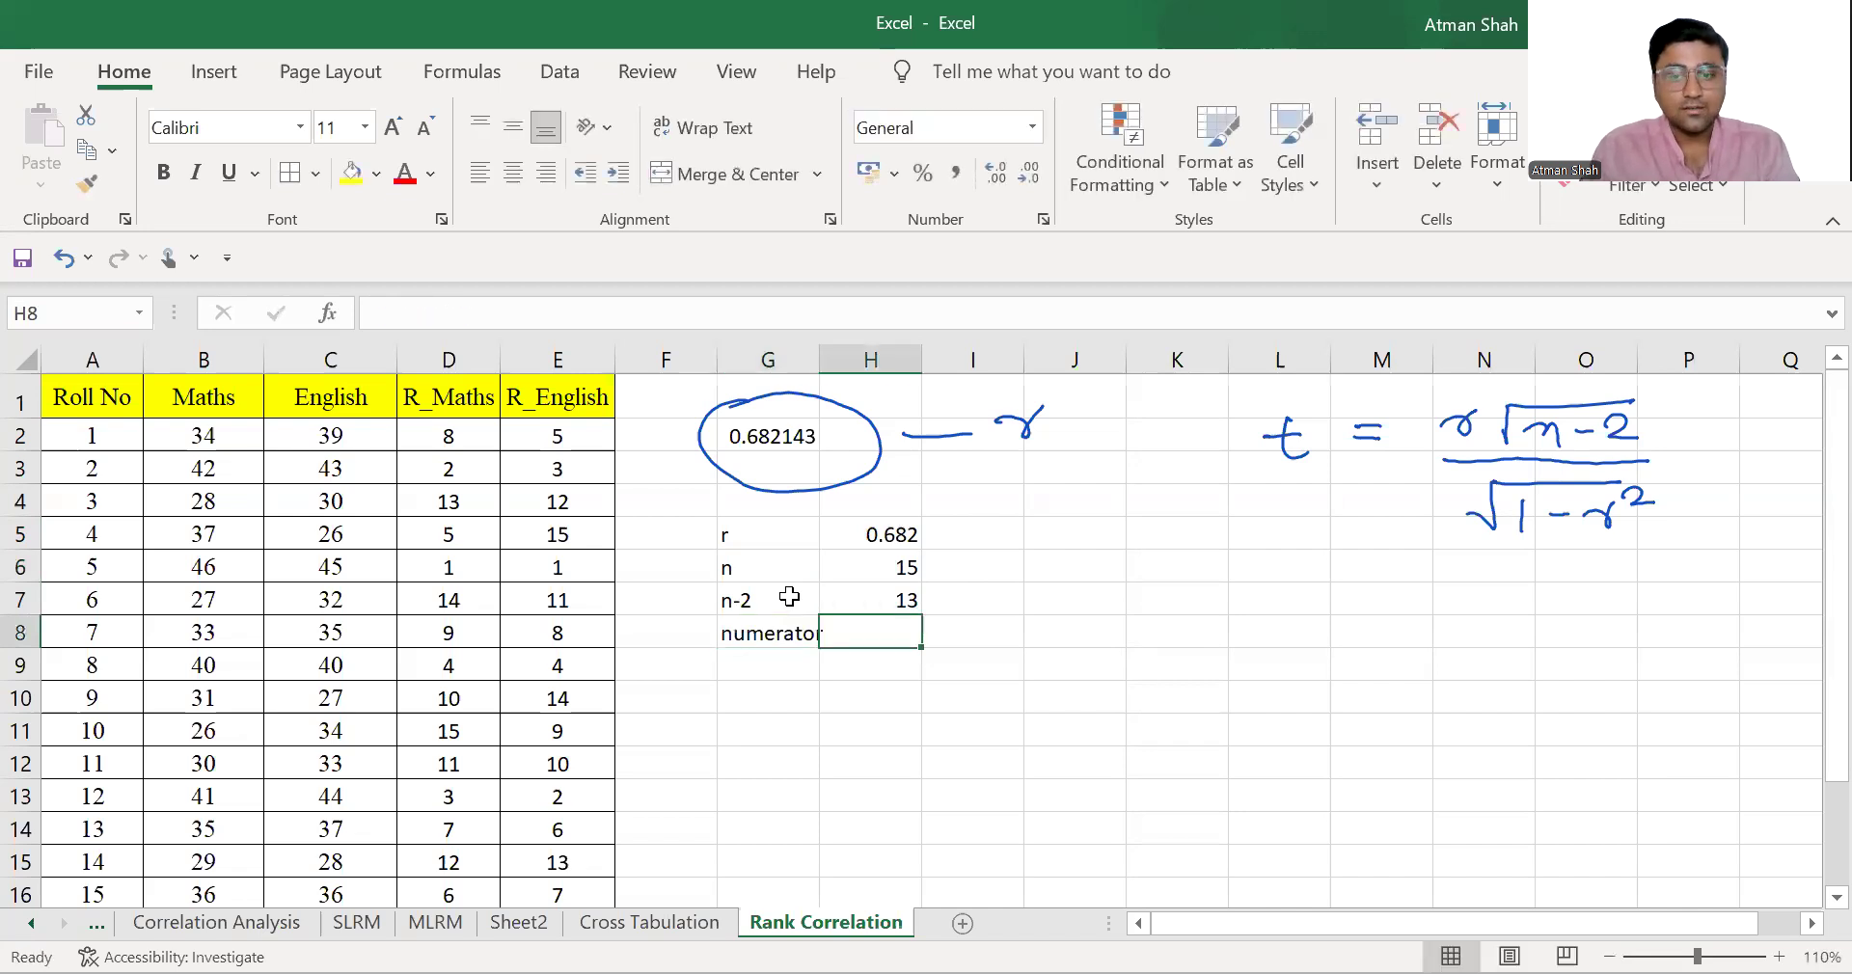
text(=()
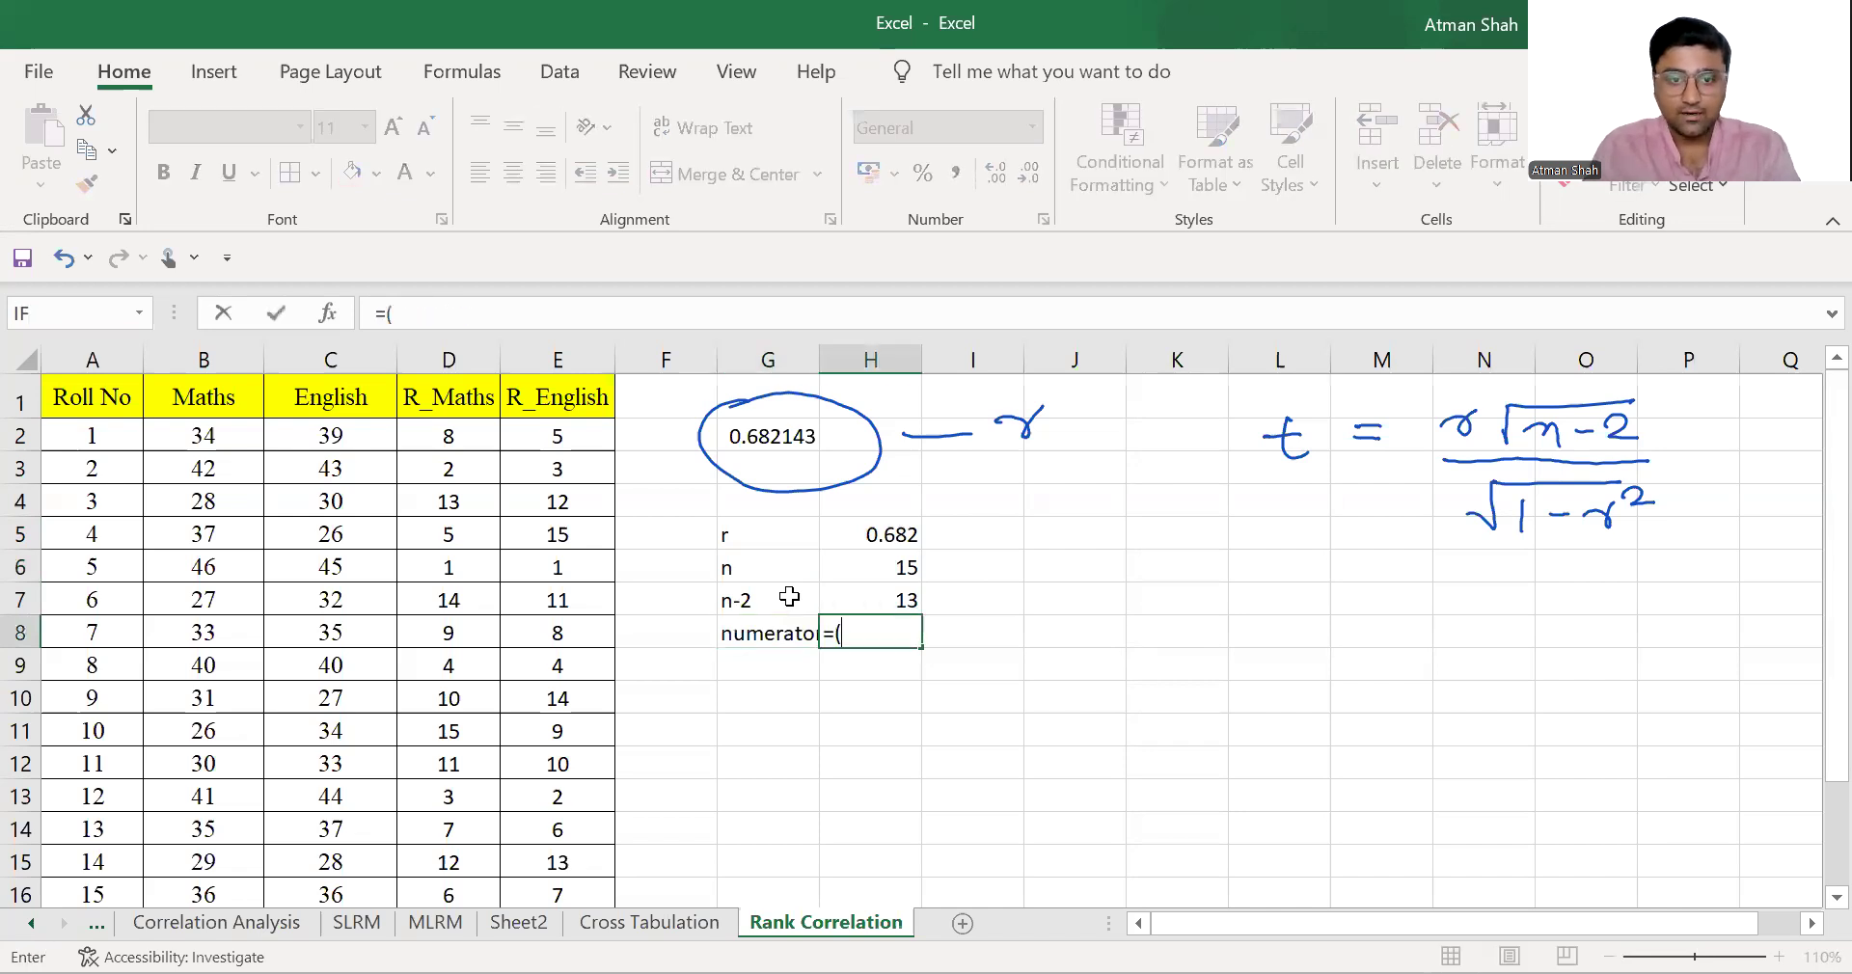
key(BackSpace)
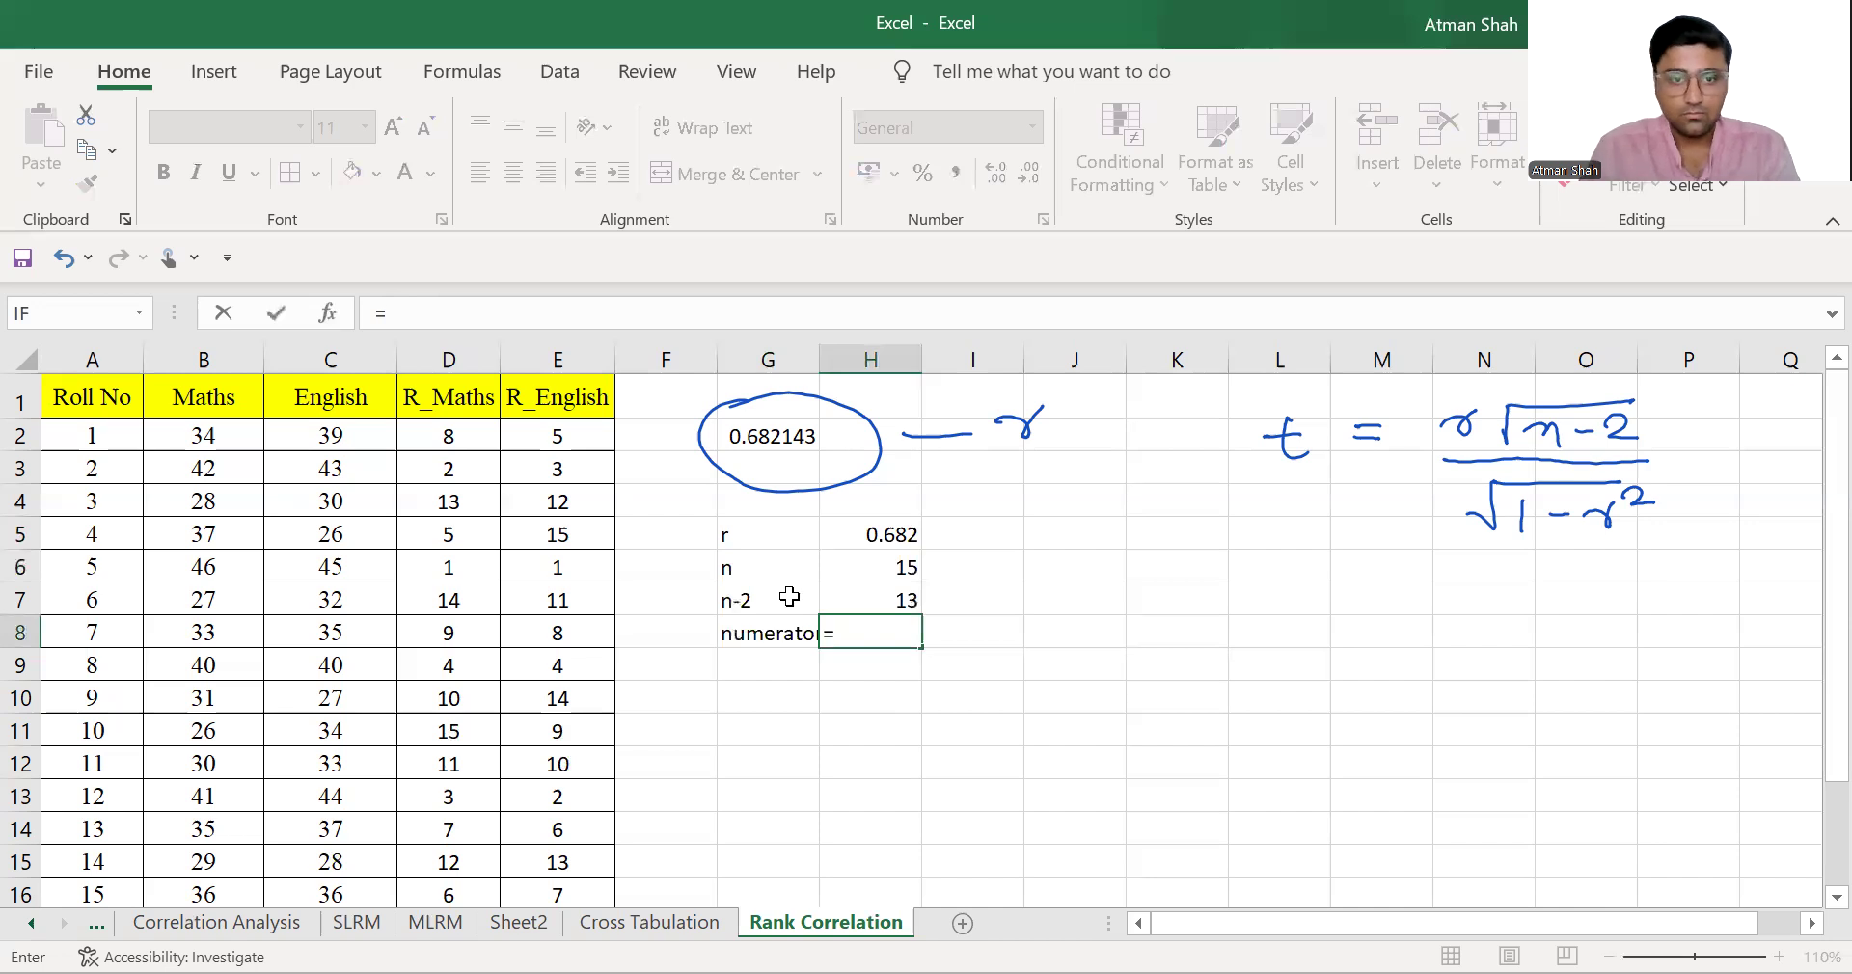
click(854, 527)
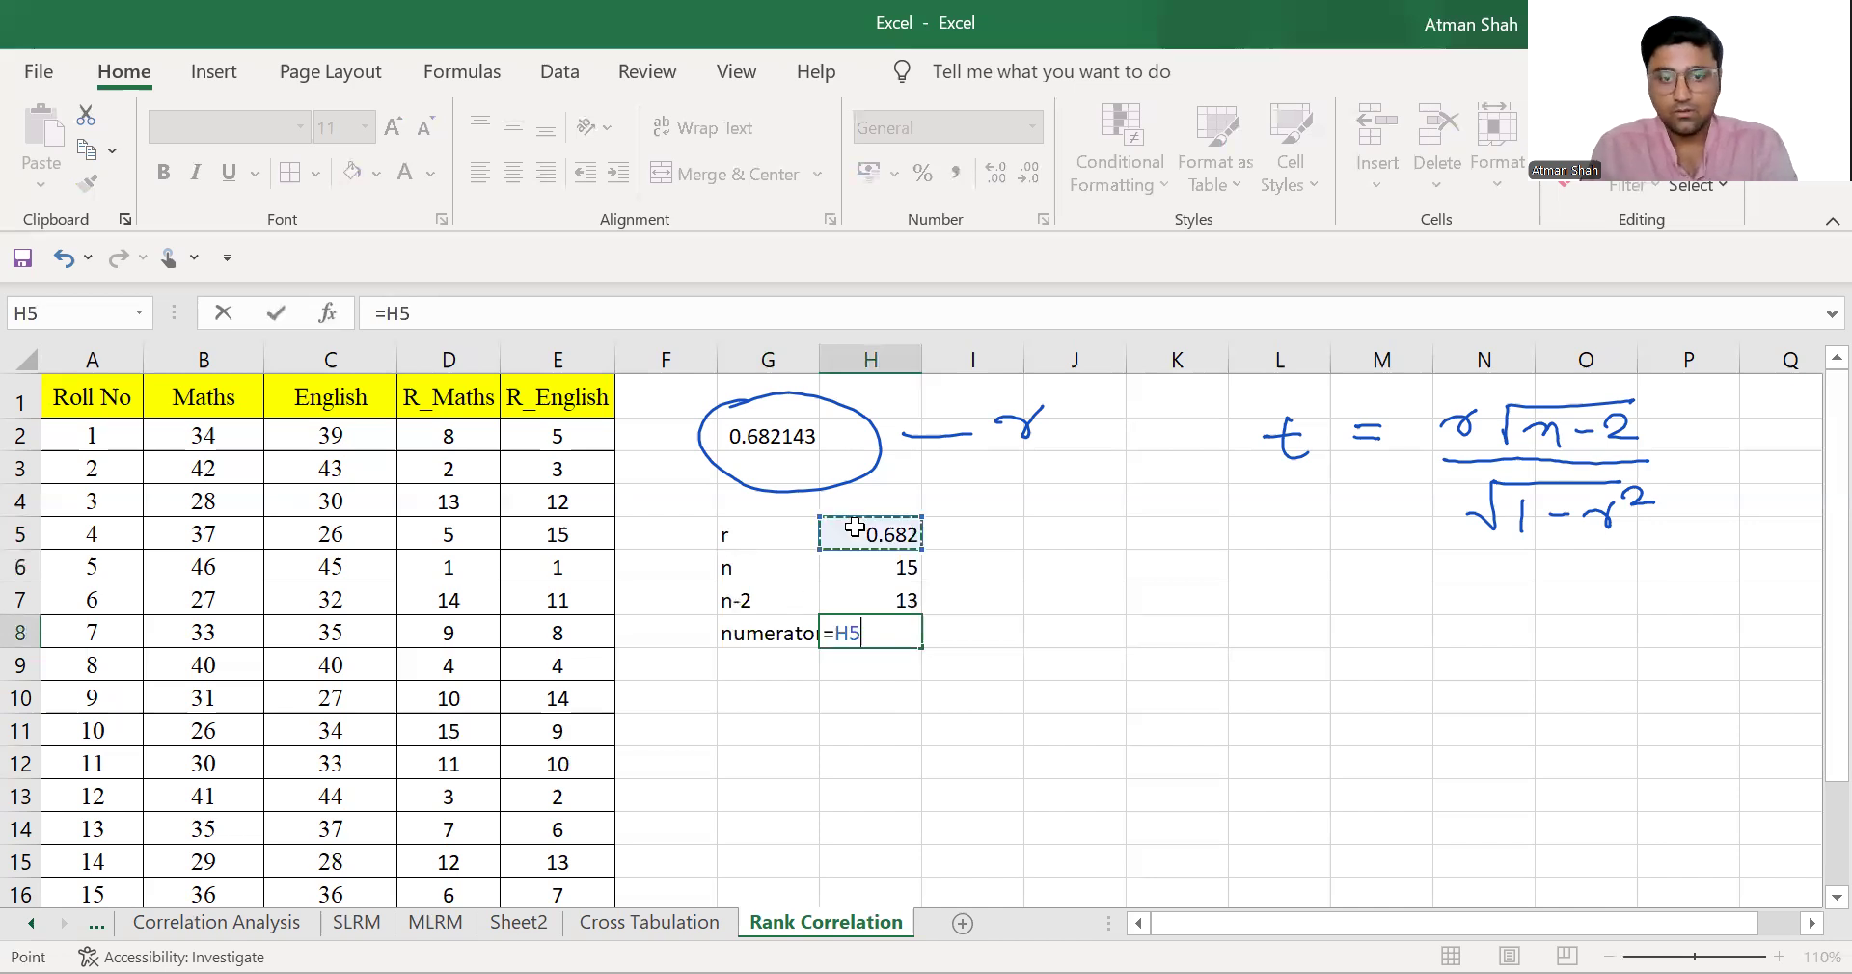
text(()
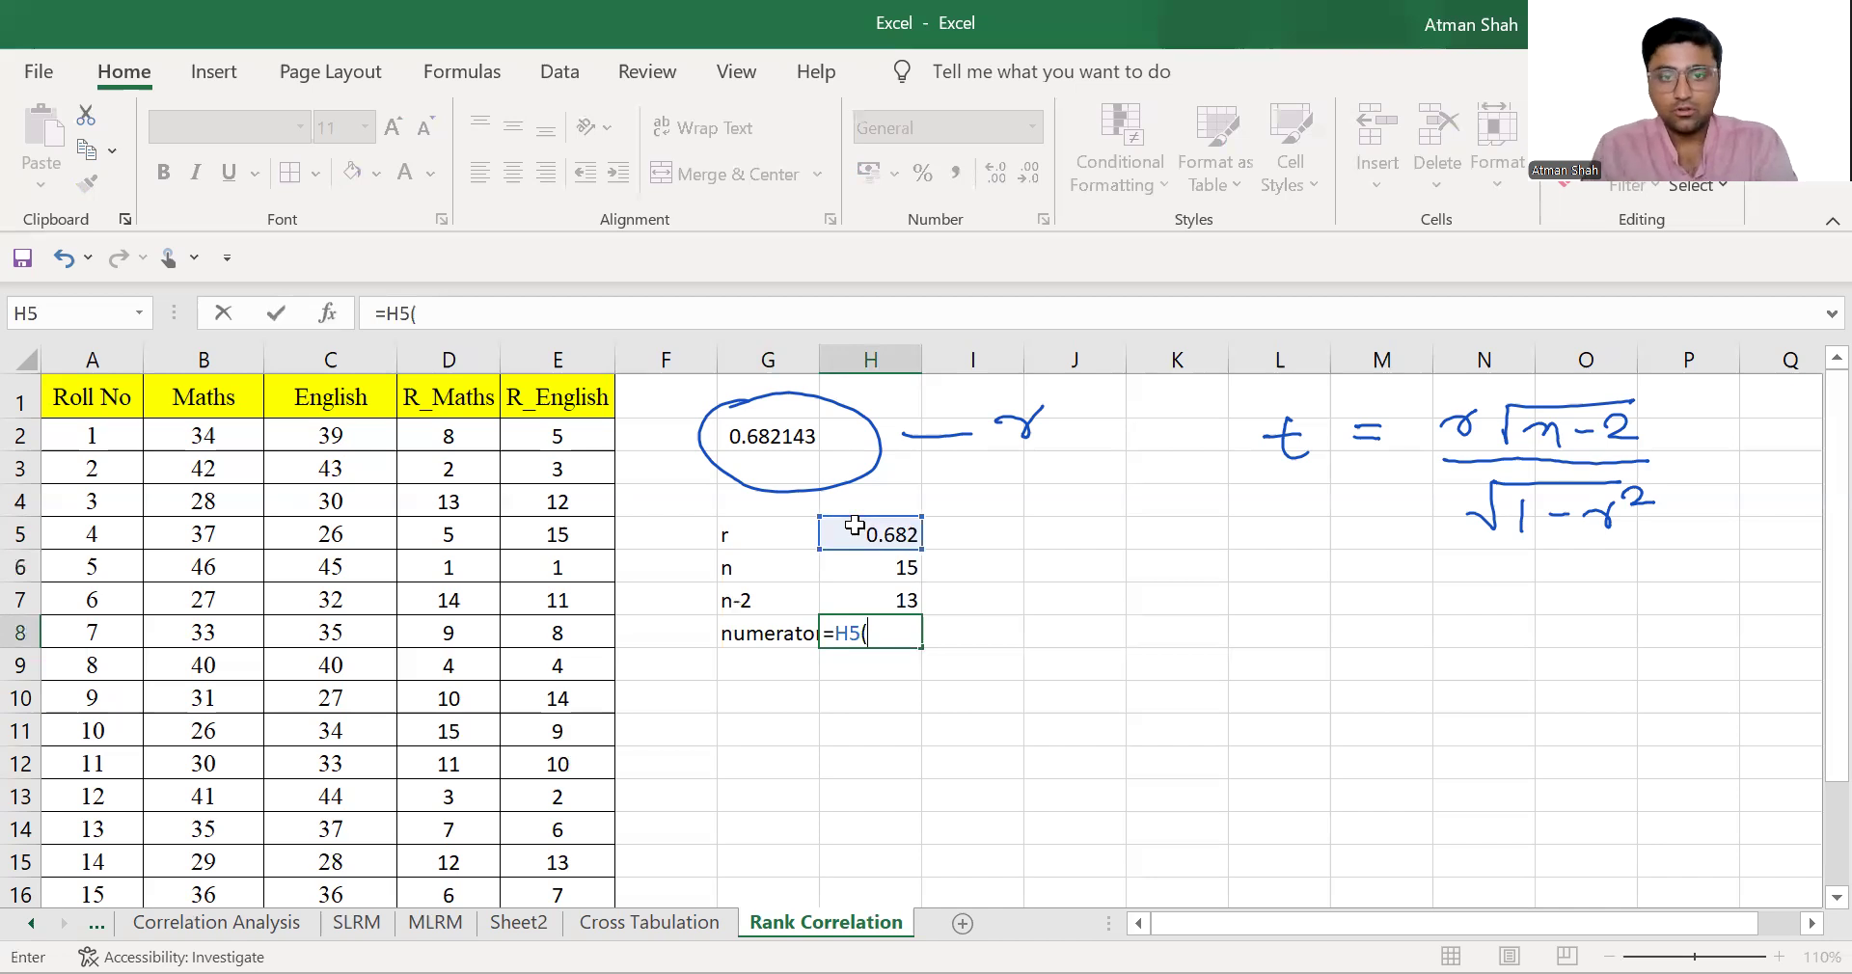
text(sqrt()
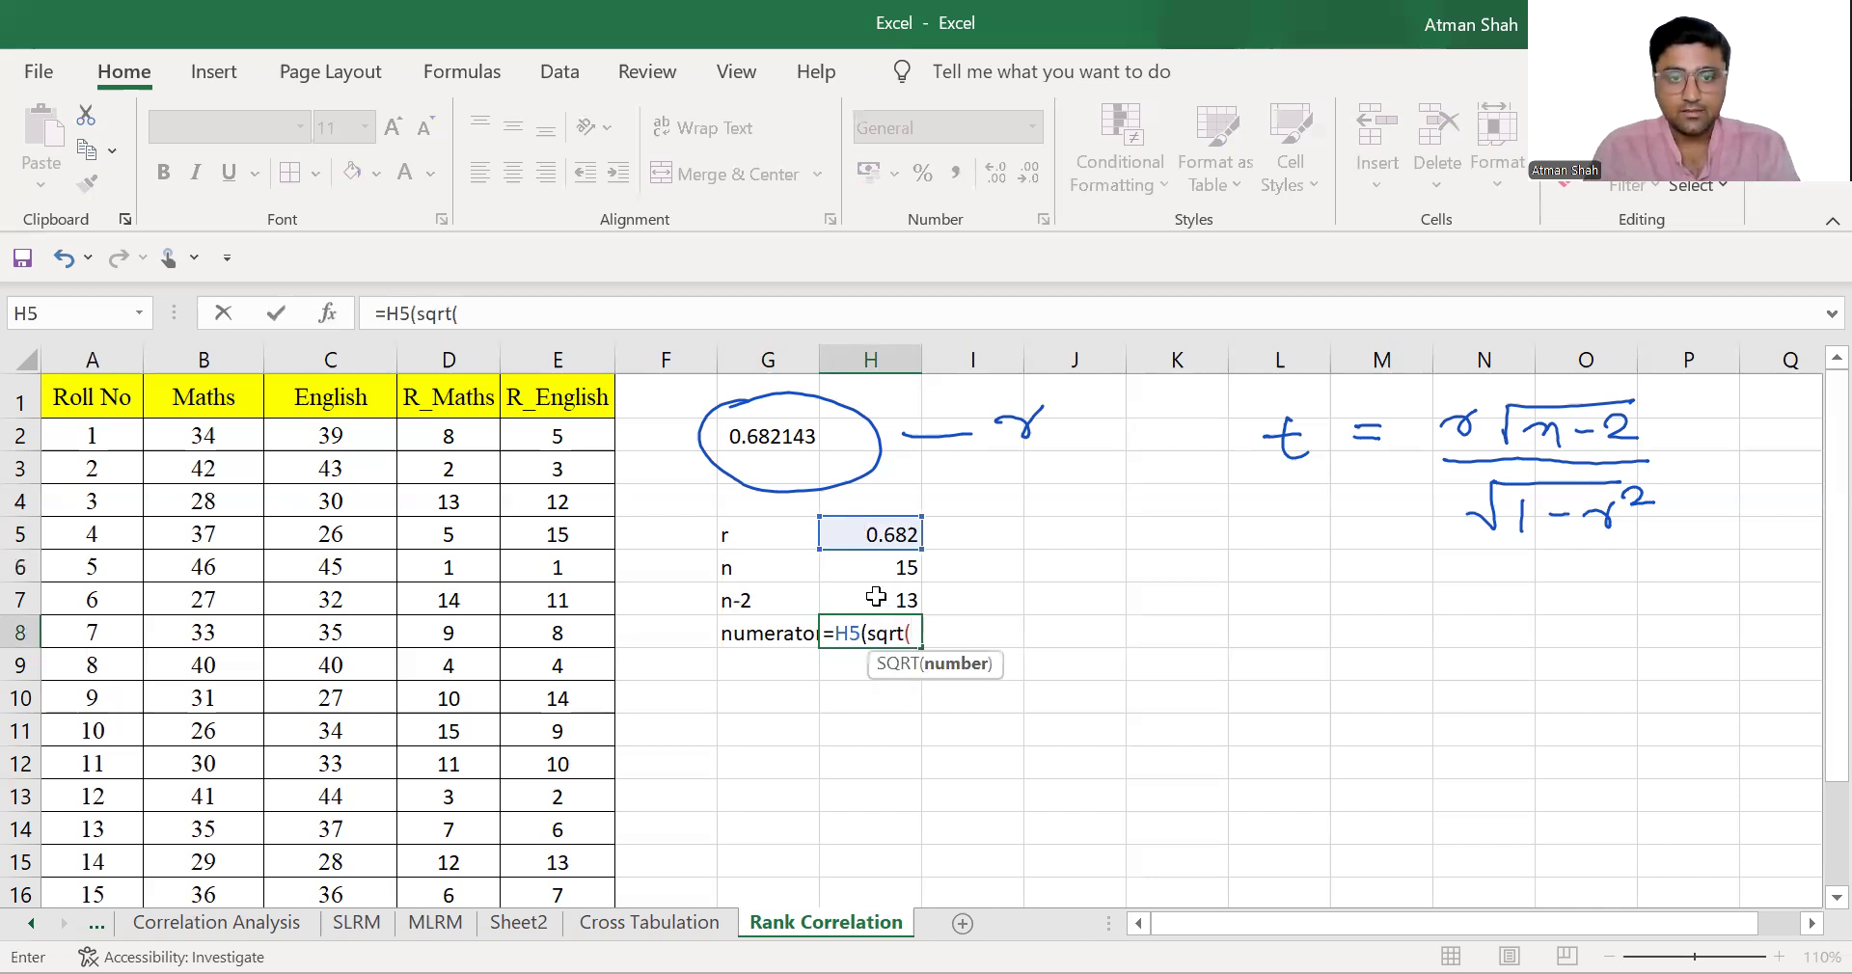
click(875, 597)
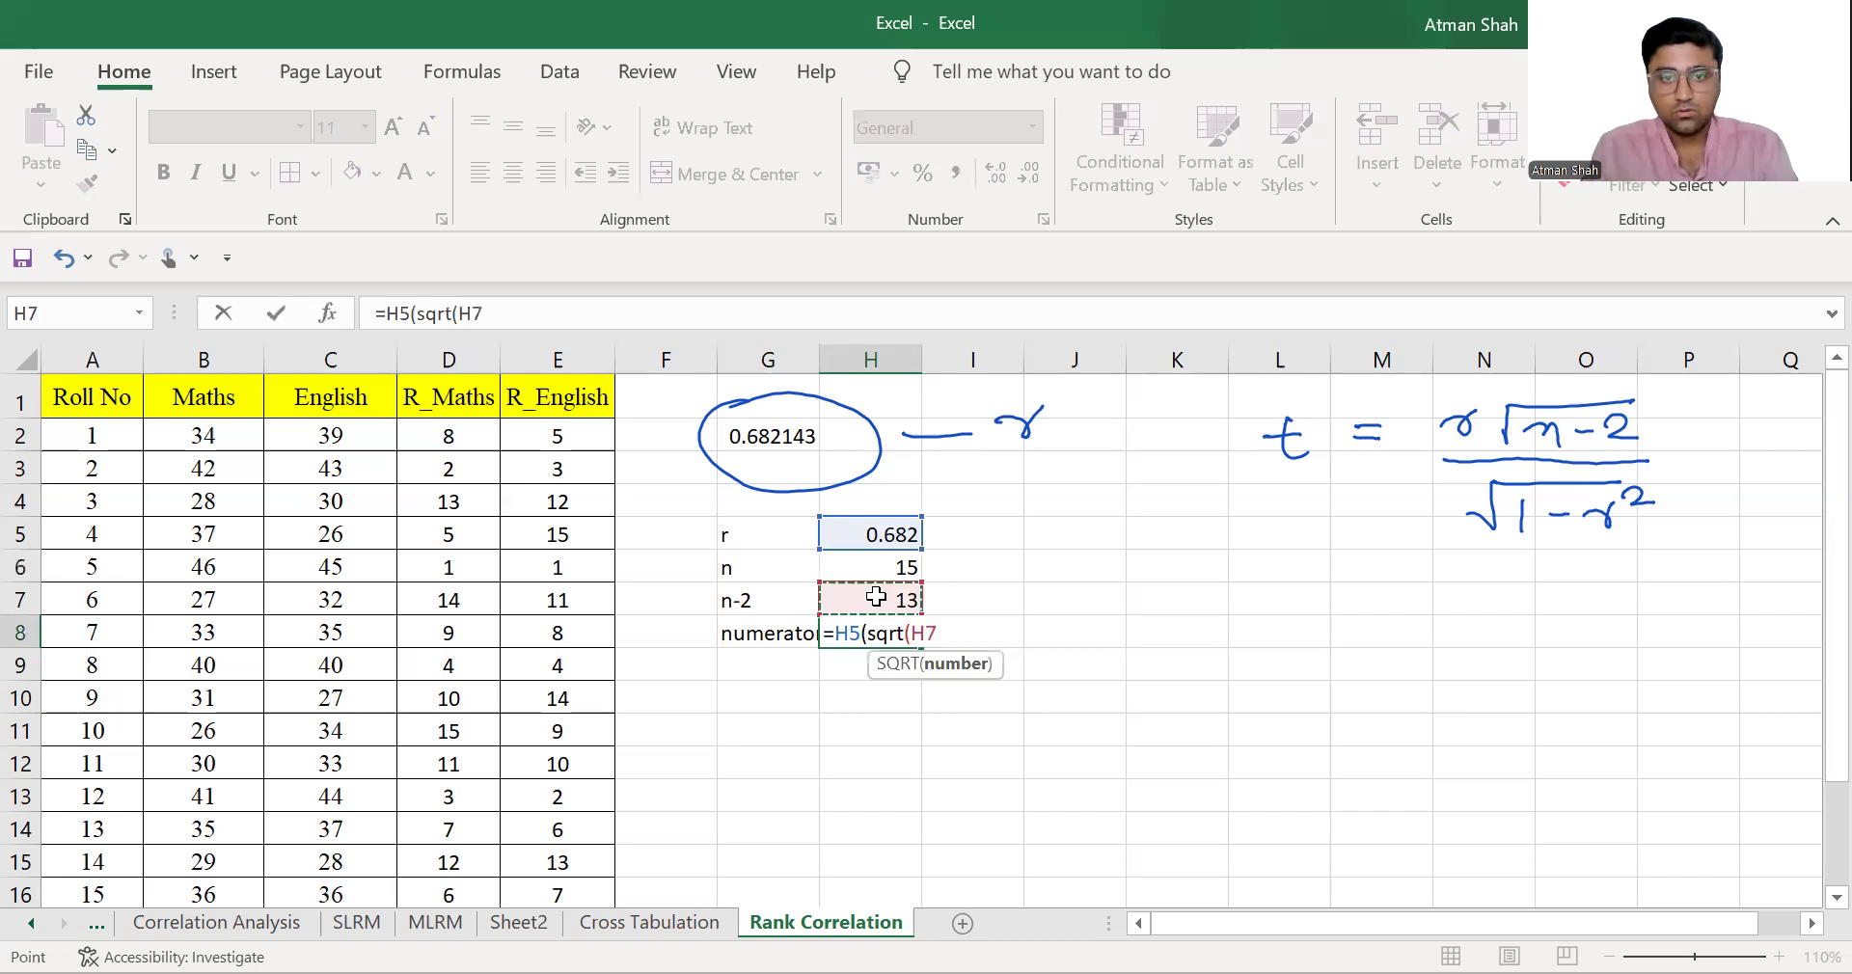
key(Return)
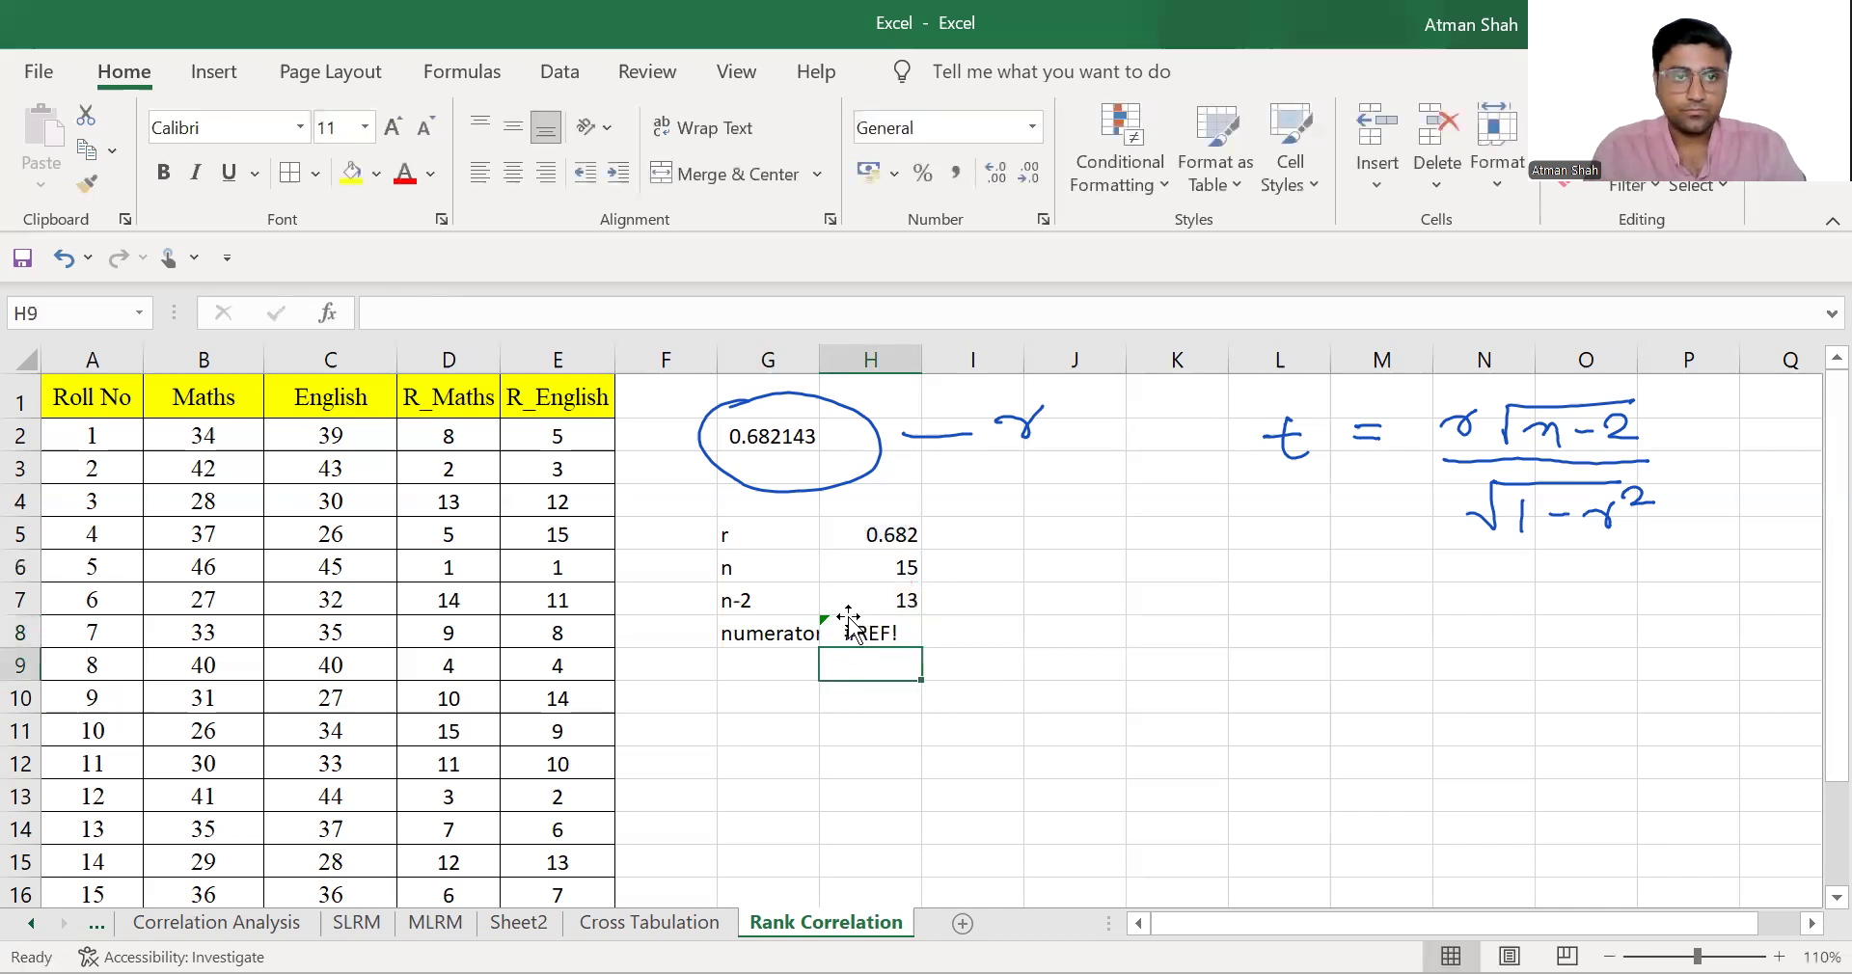
- Correct H8 to =H5*SQRT(H7), giving 2.458986
click(847, 623)
click(528, 318)
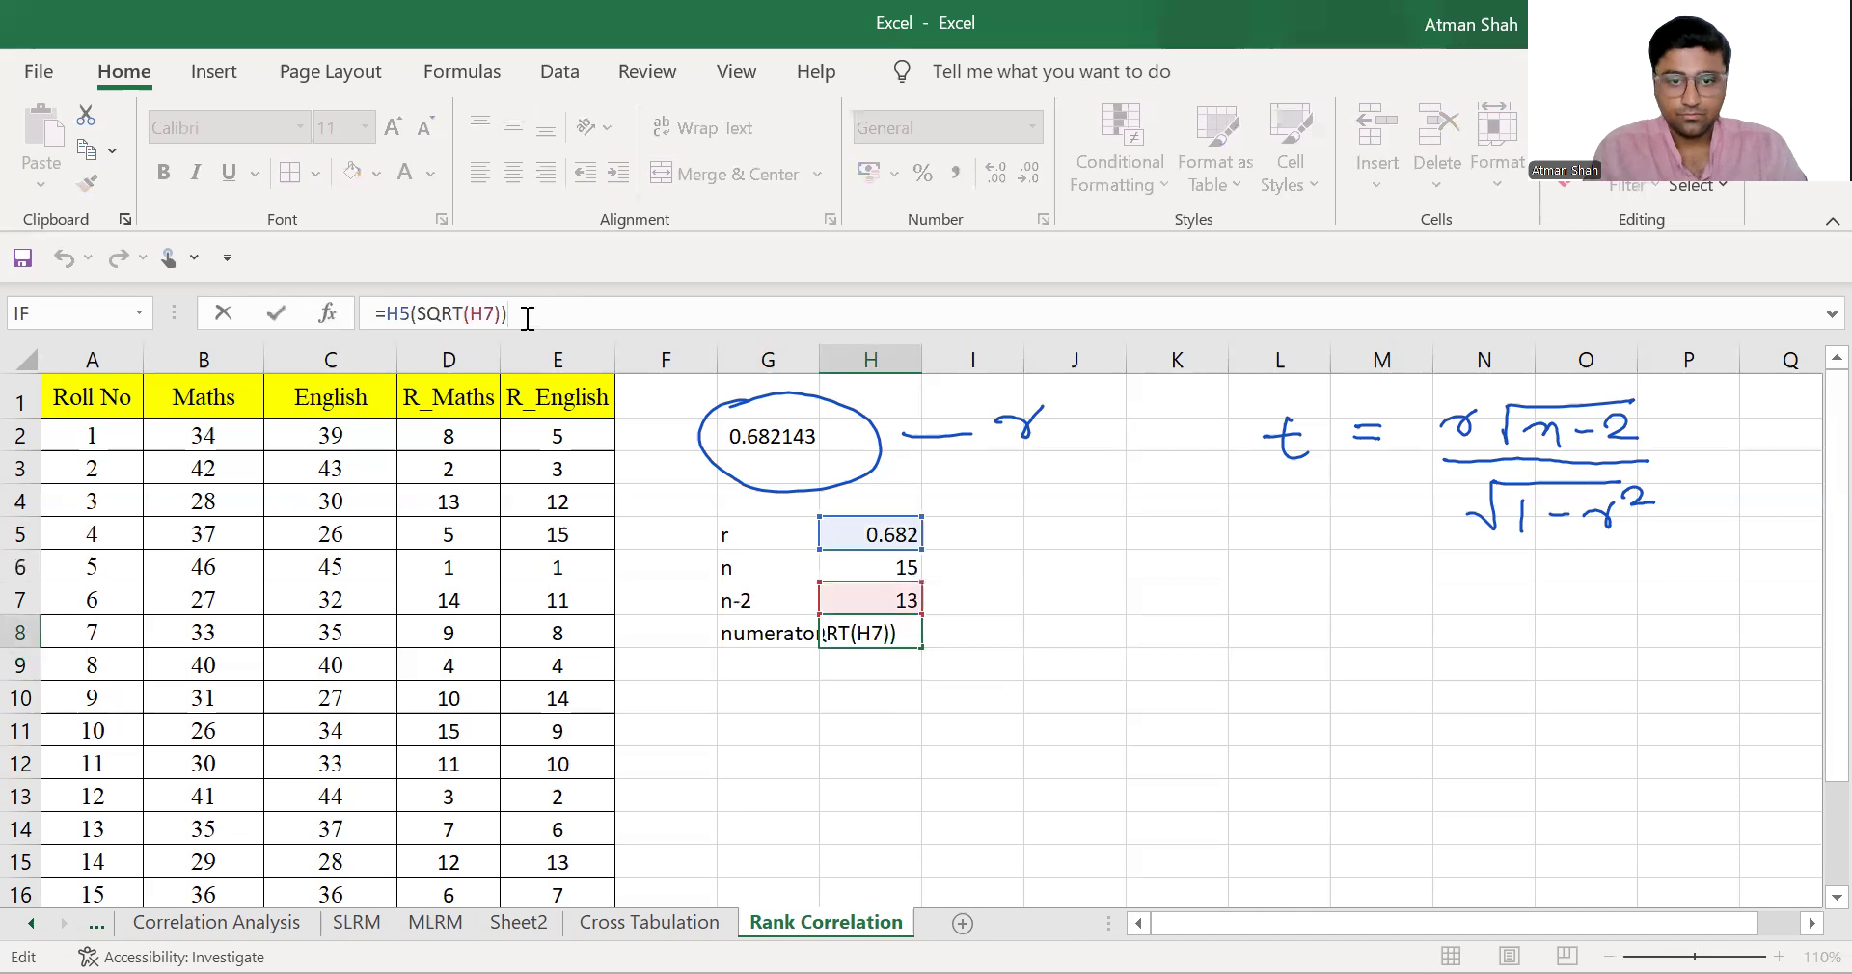
key(BackSpace)
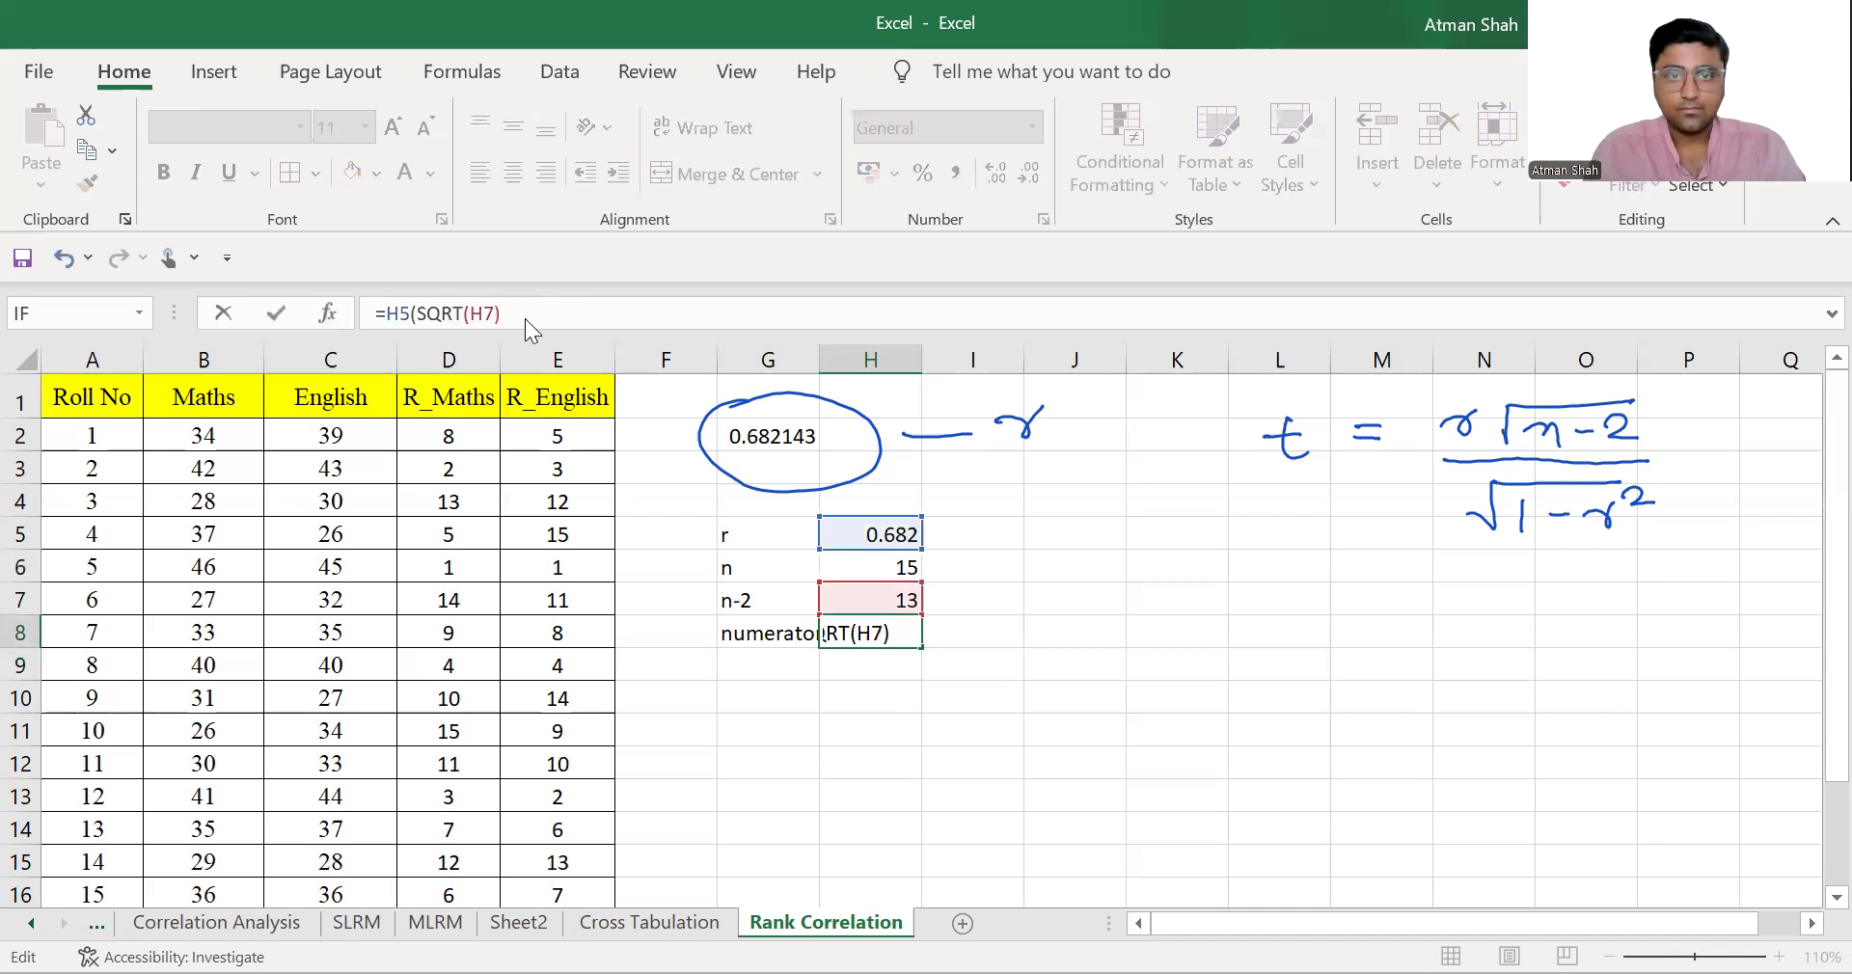
key(Left)
key(Left)
key(Left)
key(Left)
key(Left)
key(Left)
key(Left)
key(Left)
key(BackSpace)
text(*)
key(End)
text())
key(Return)
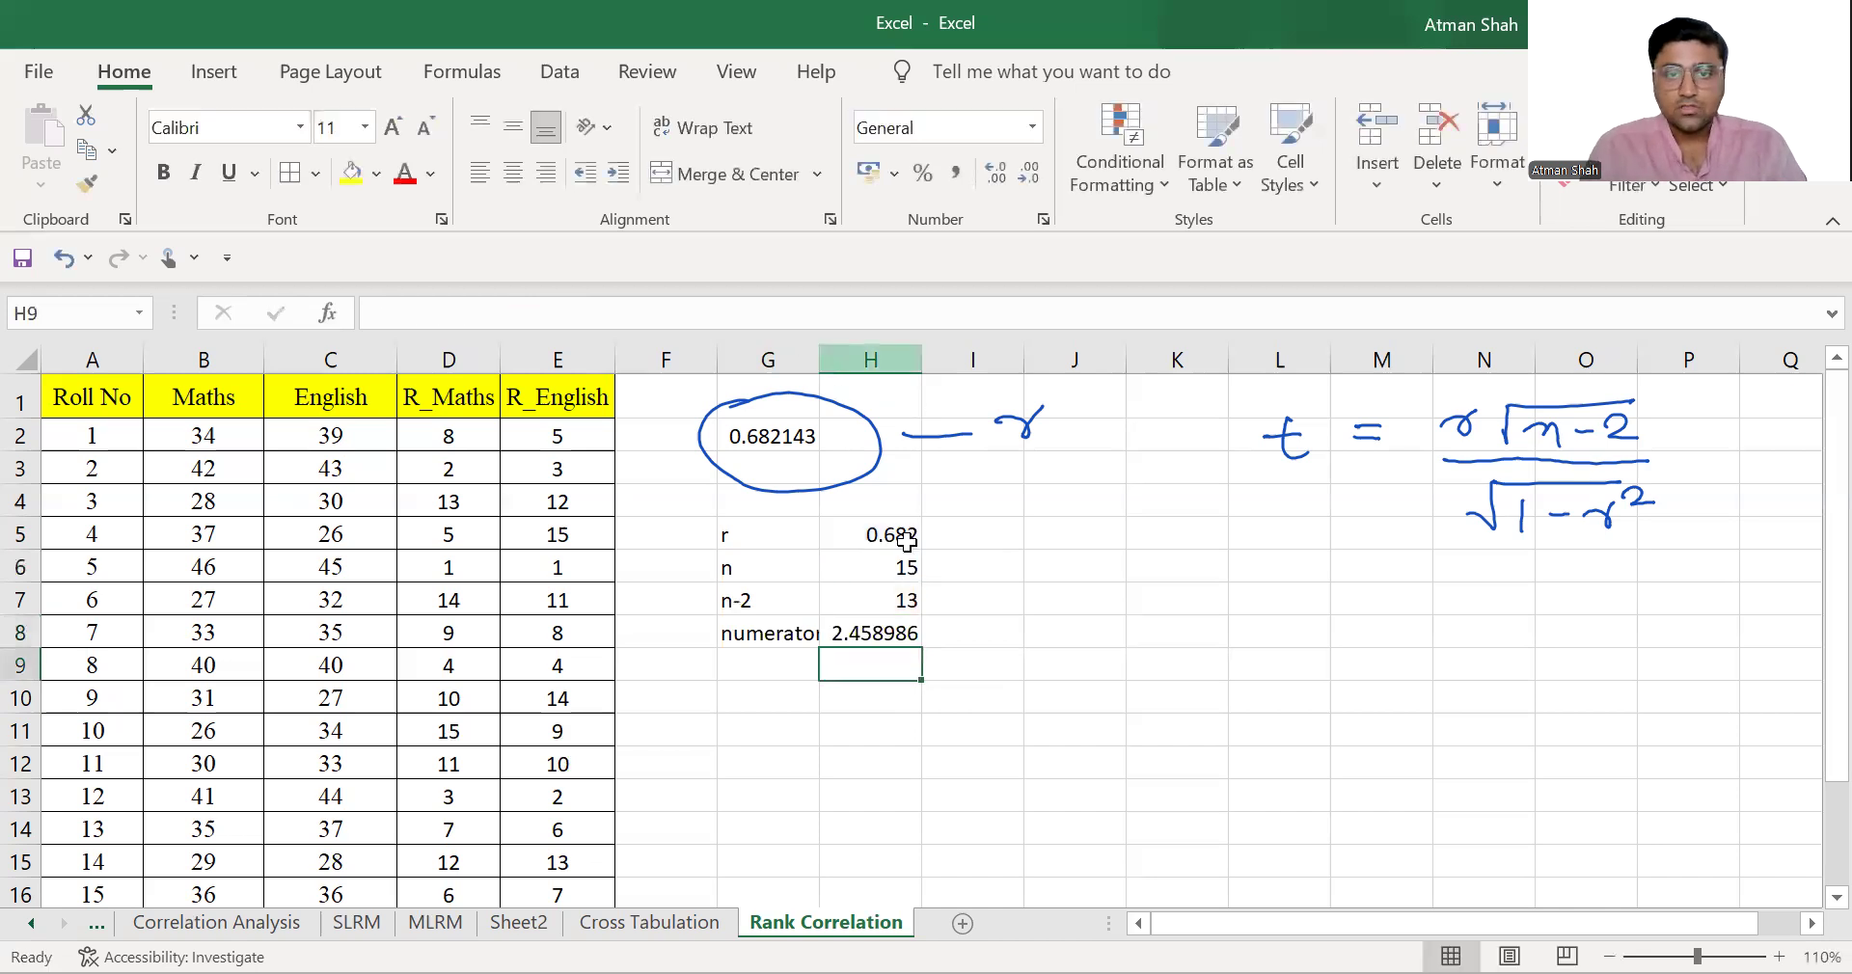
- Label G10 'r^2' and start H10's formula referencing r in H5
click(897, 634)
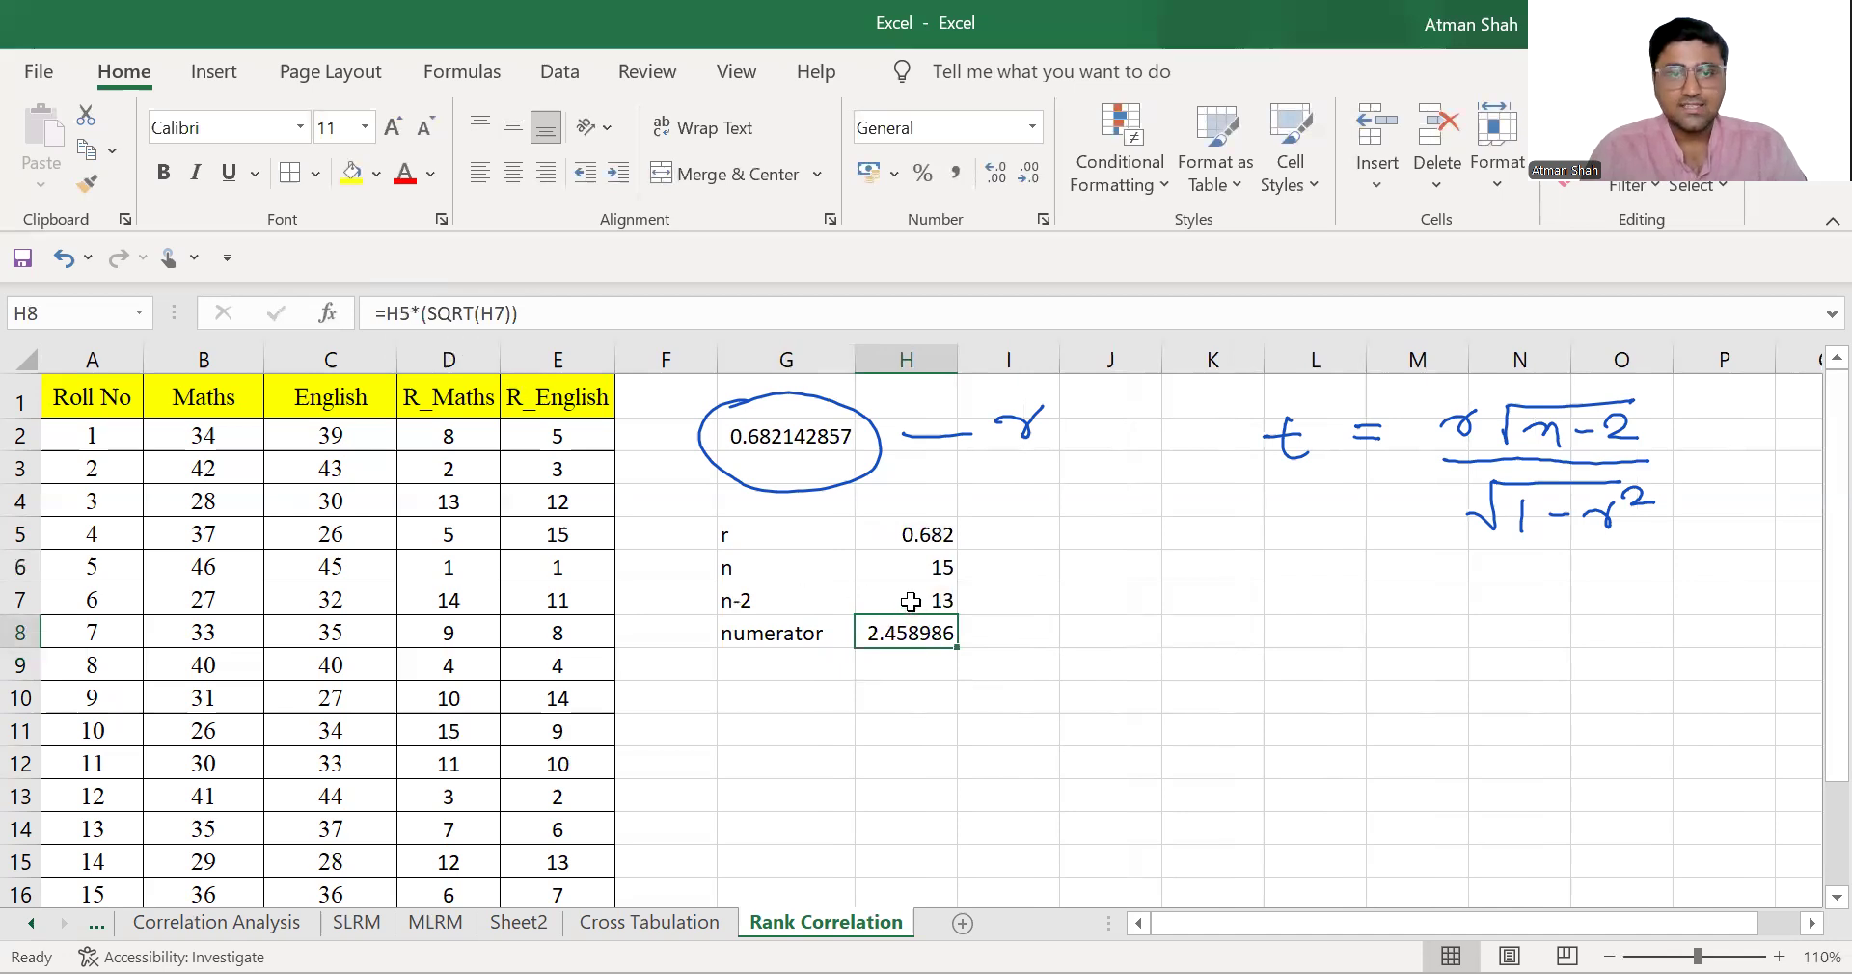
click(772, 688)
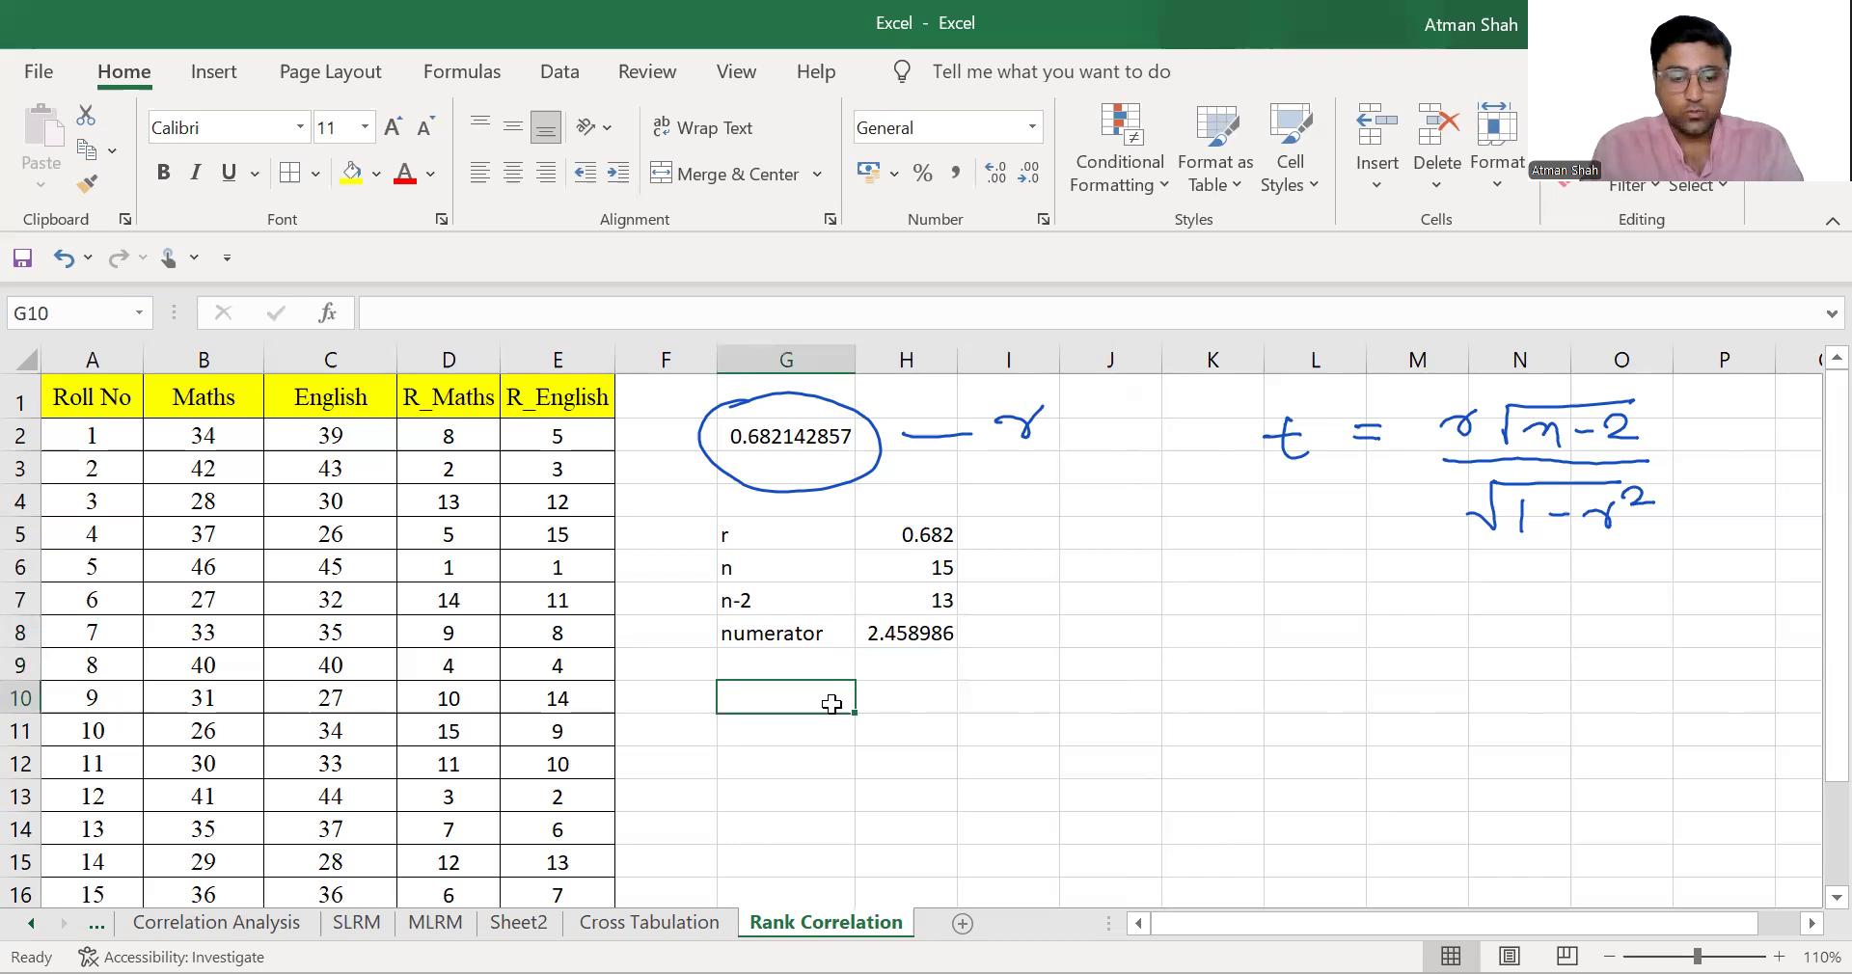
text(r)
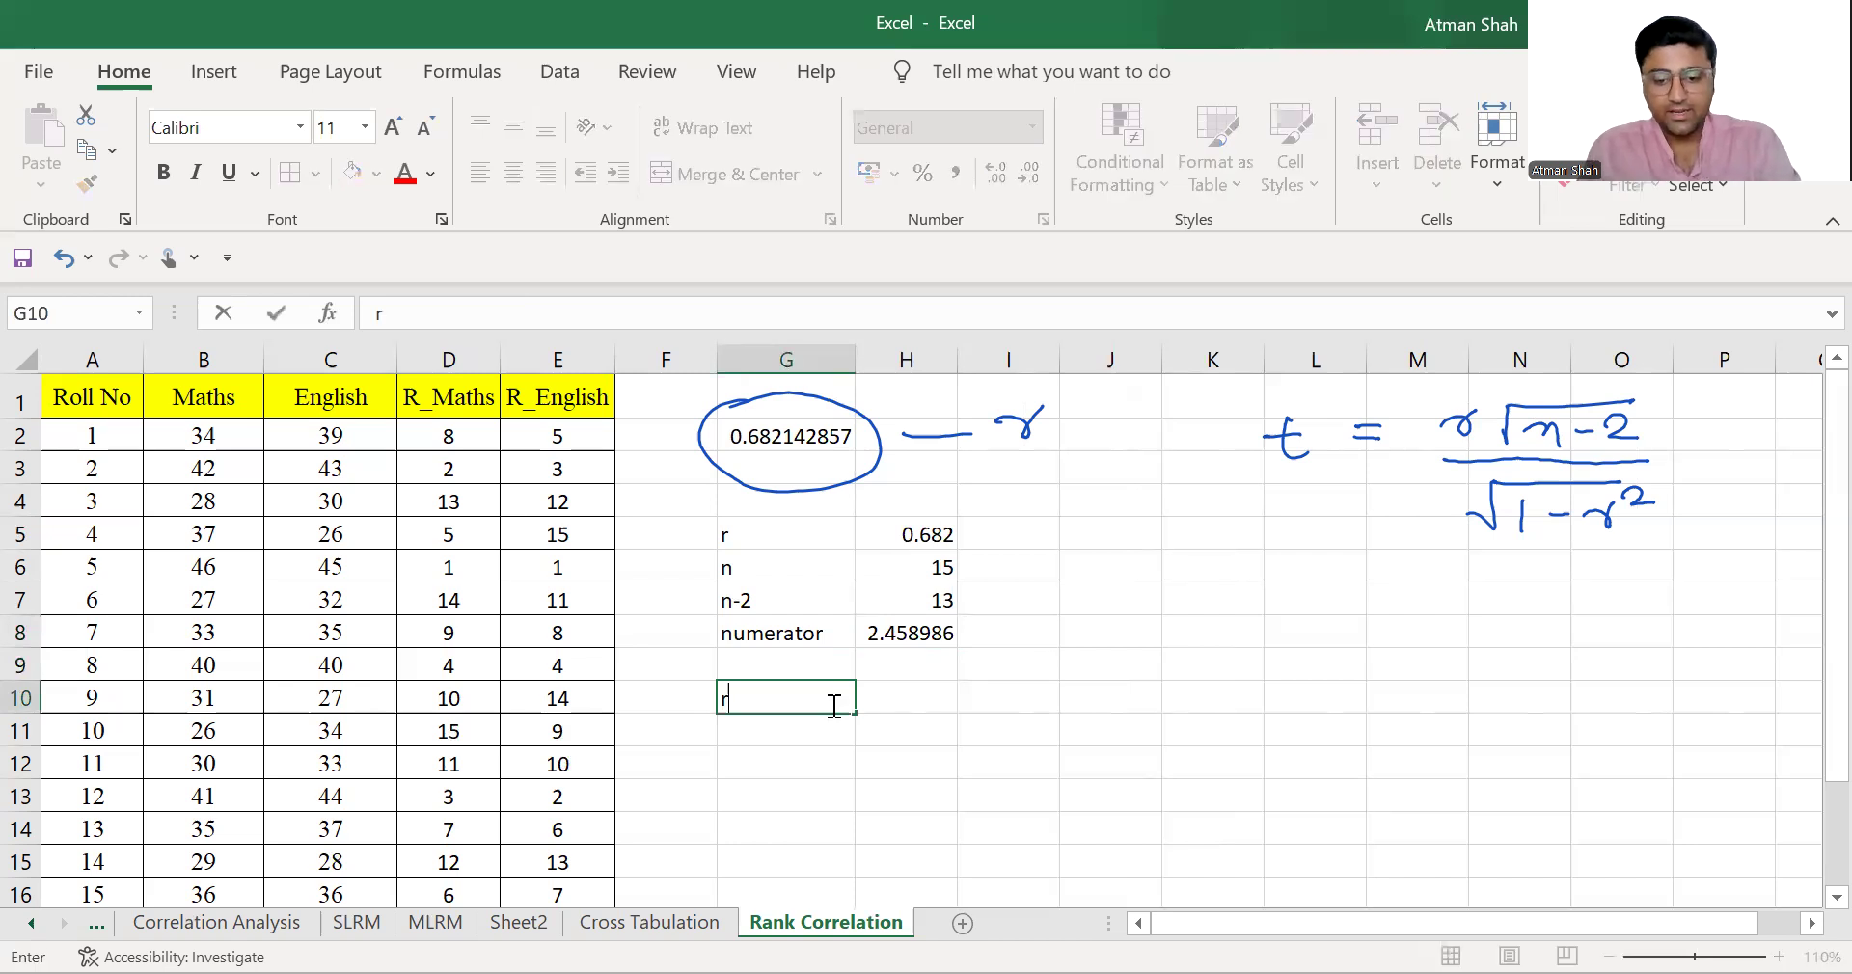
text(^2)
key(Tab)
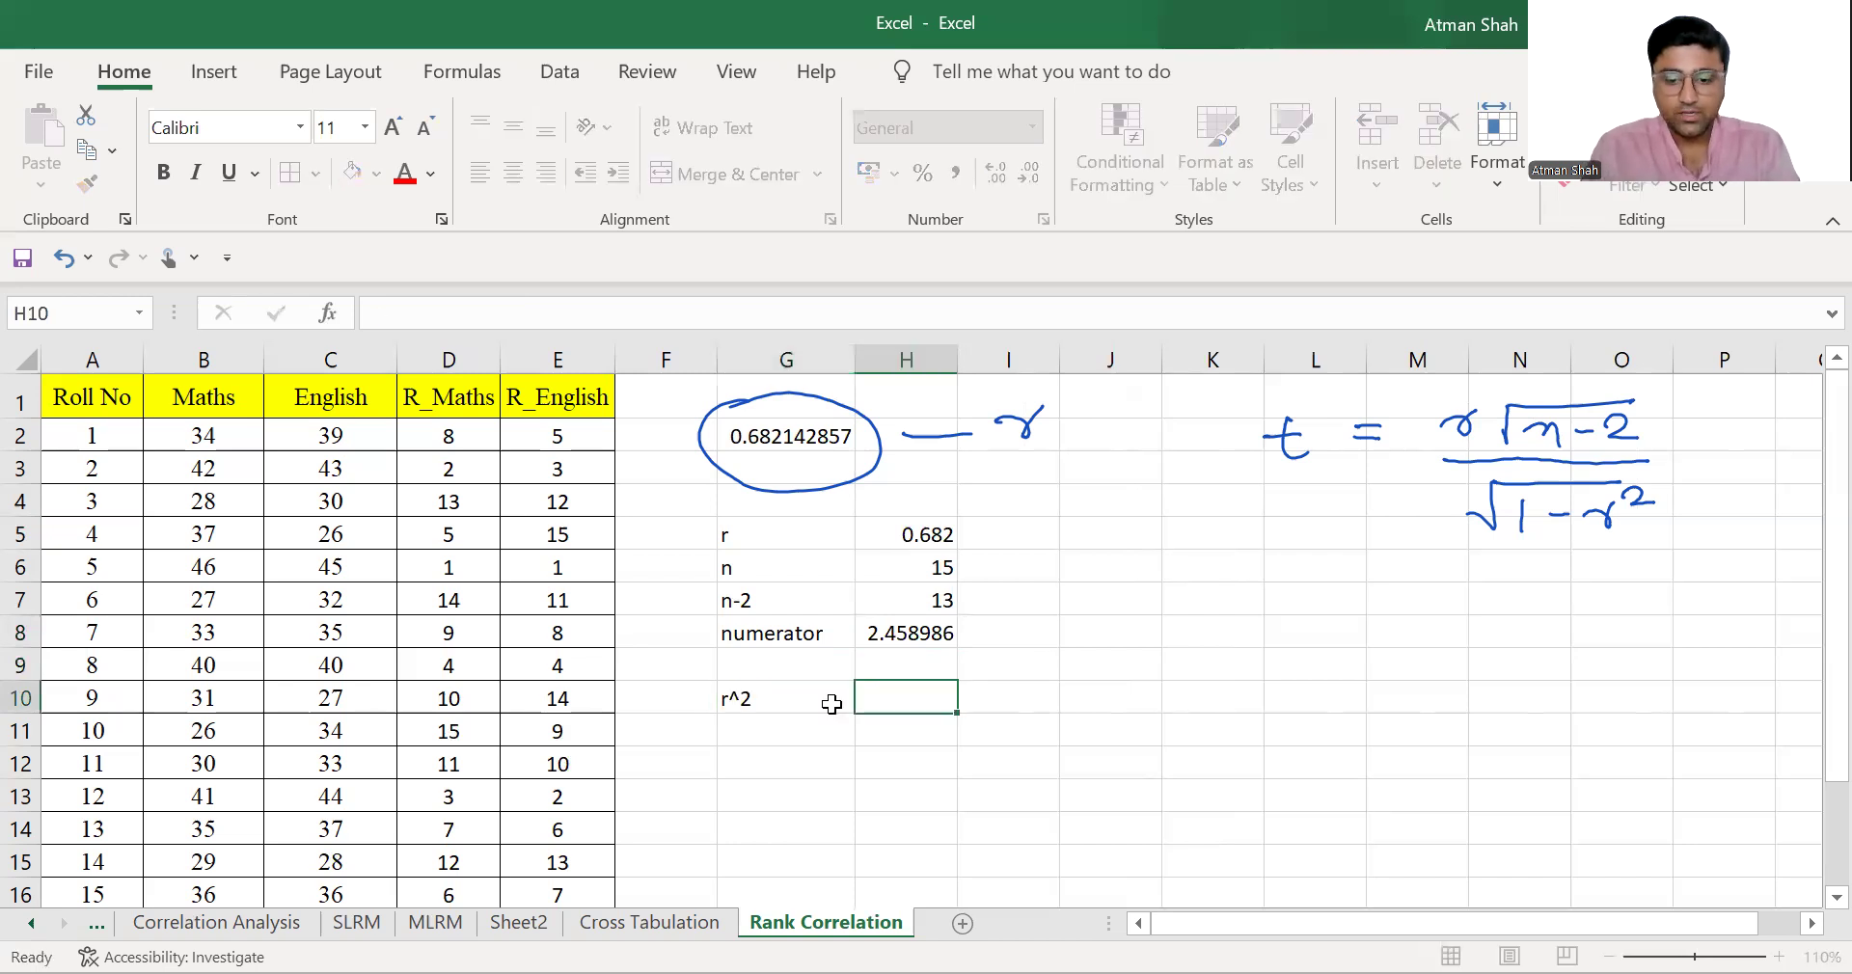
text(=)
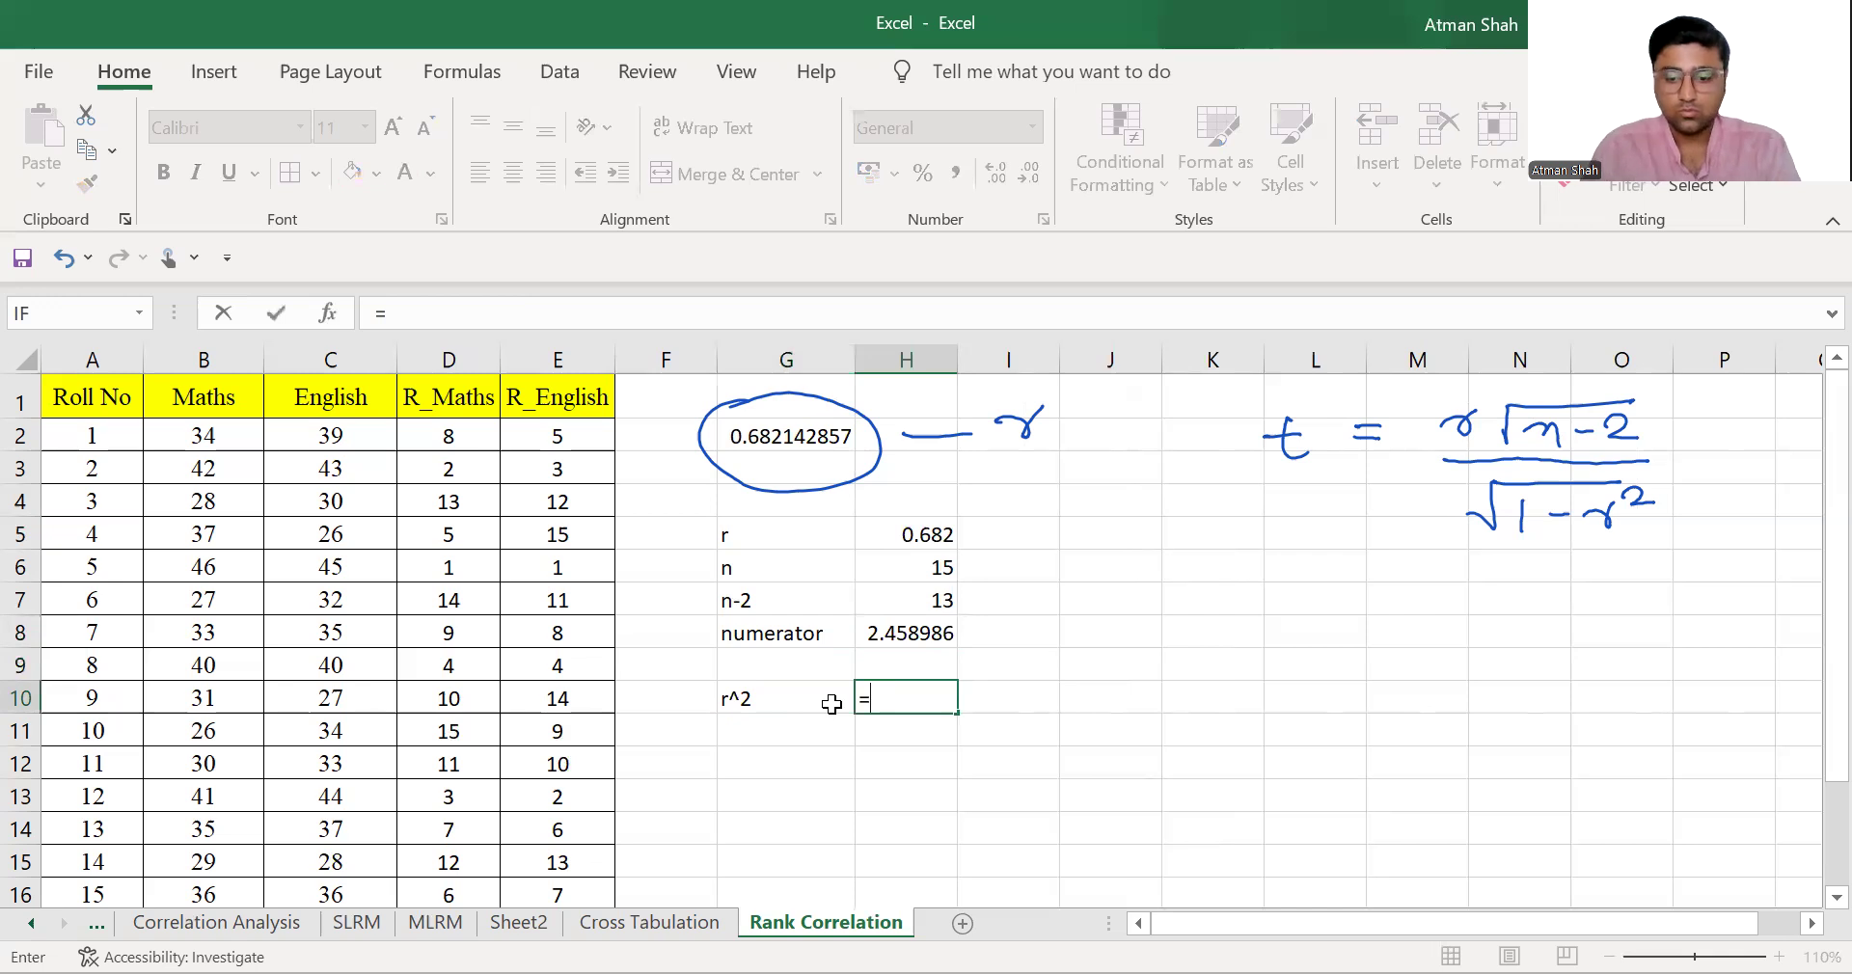
text(()
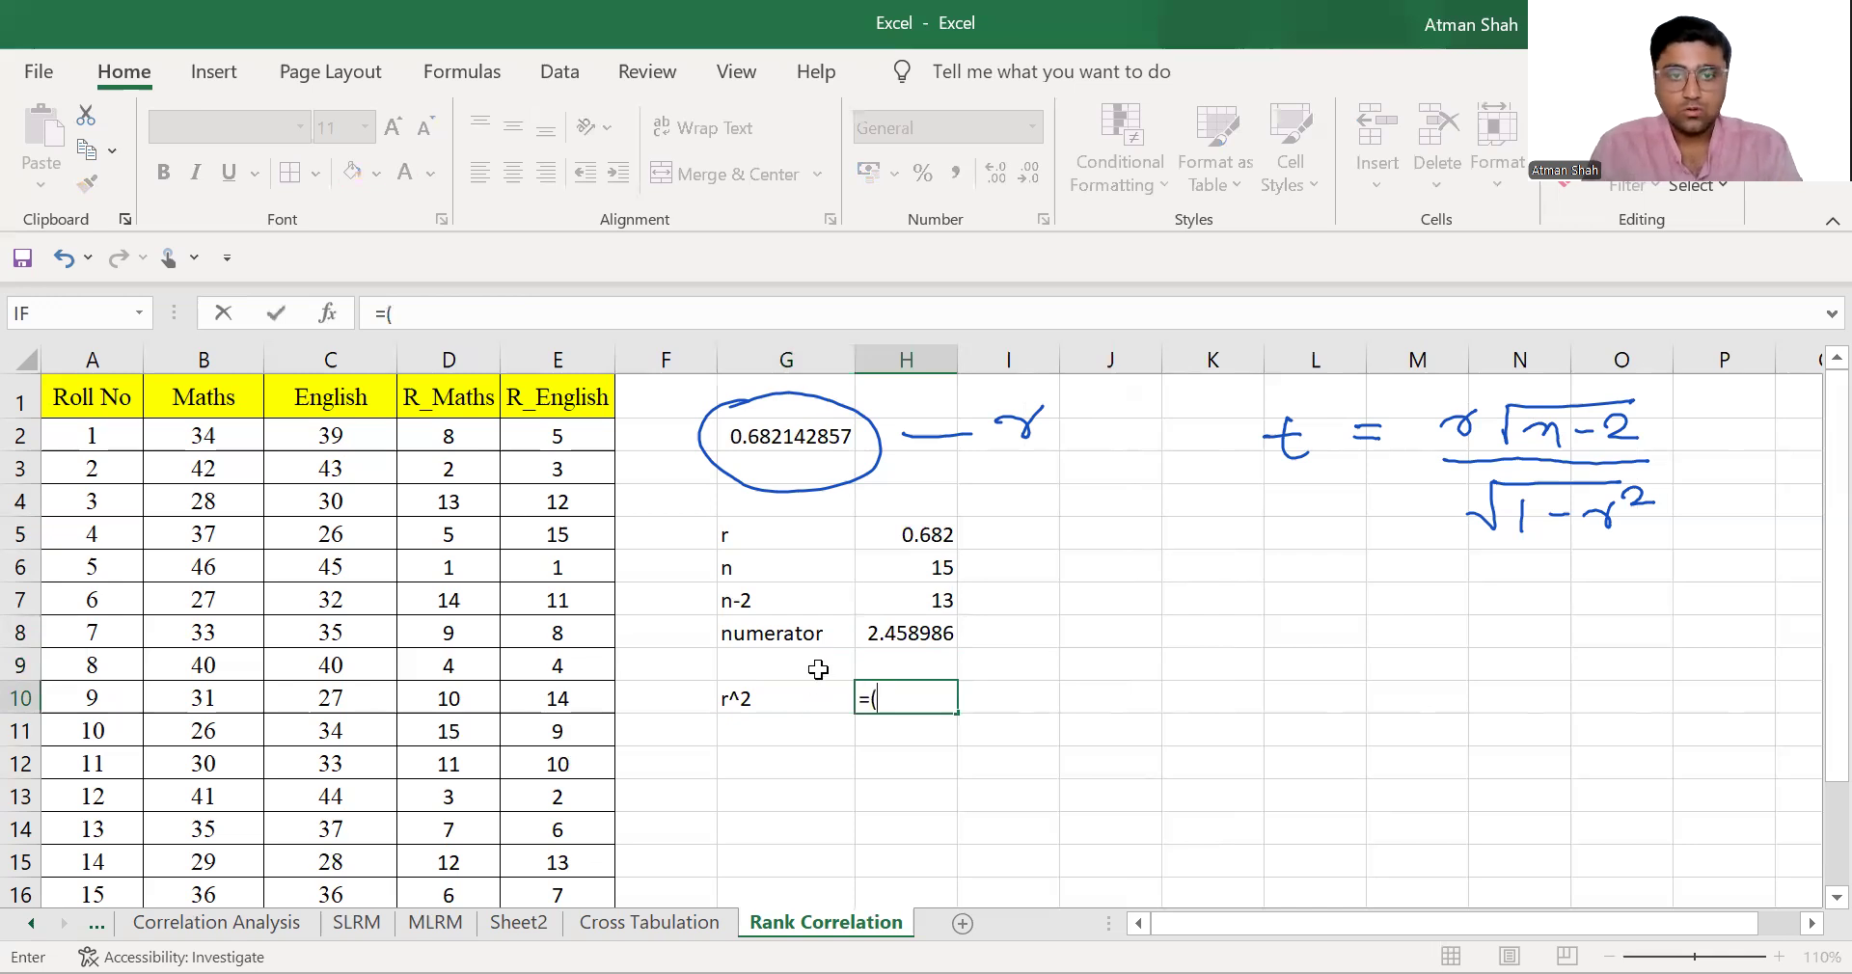
click(899, 534)
- Finish H10 as r squared (0.465124) and add the 1-r^2 row giving 0.534876
text(^2)
key(Return)
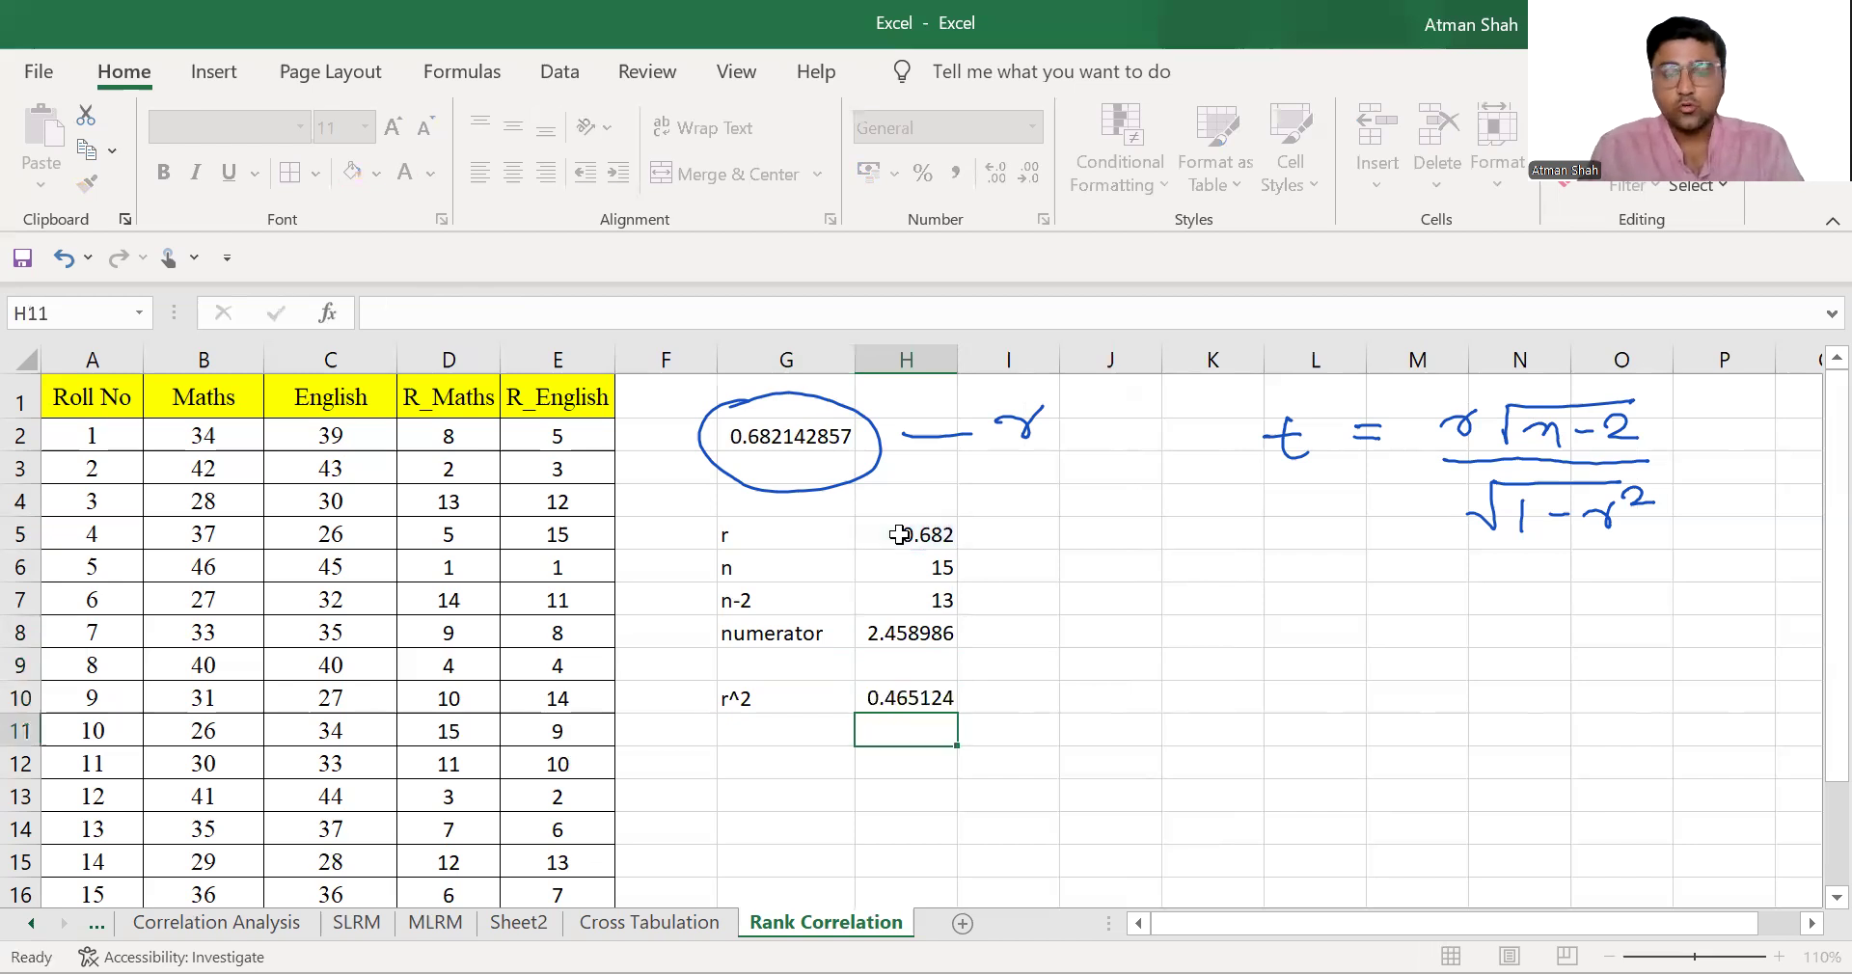
click(775, 737)
text(1-)
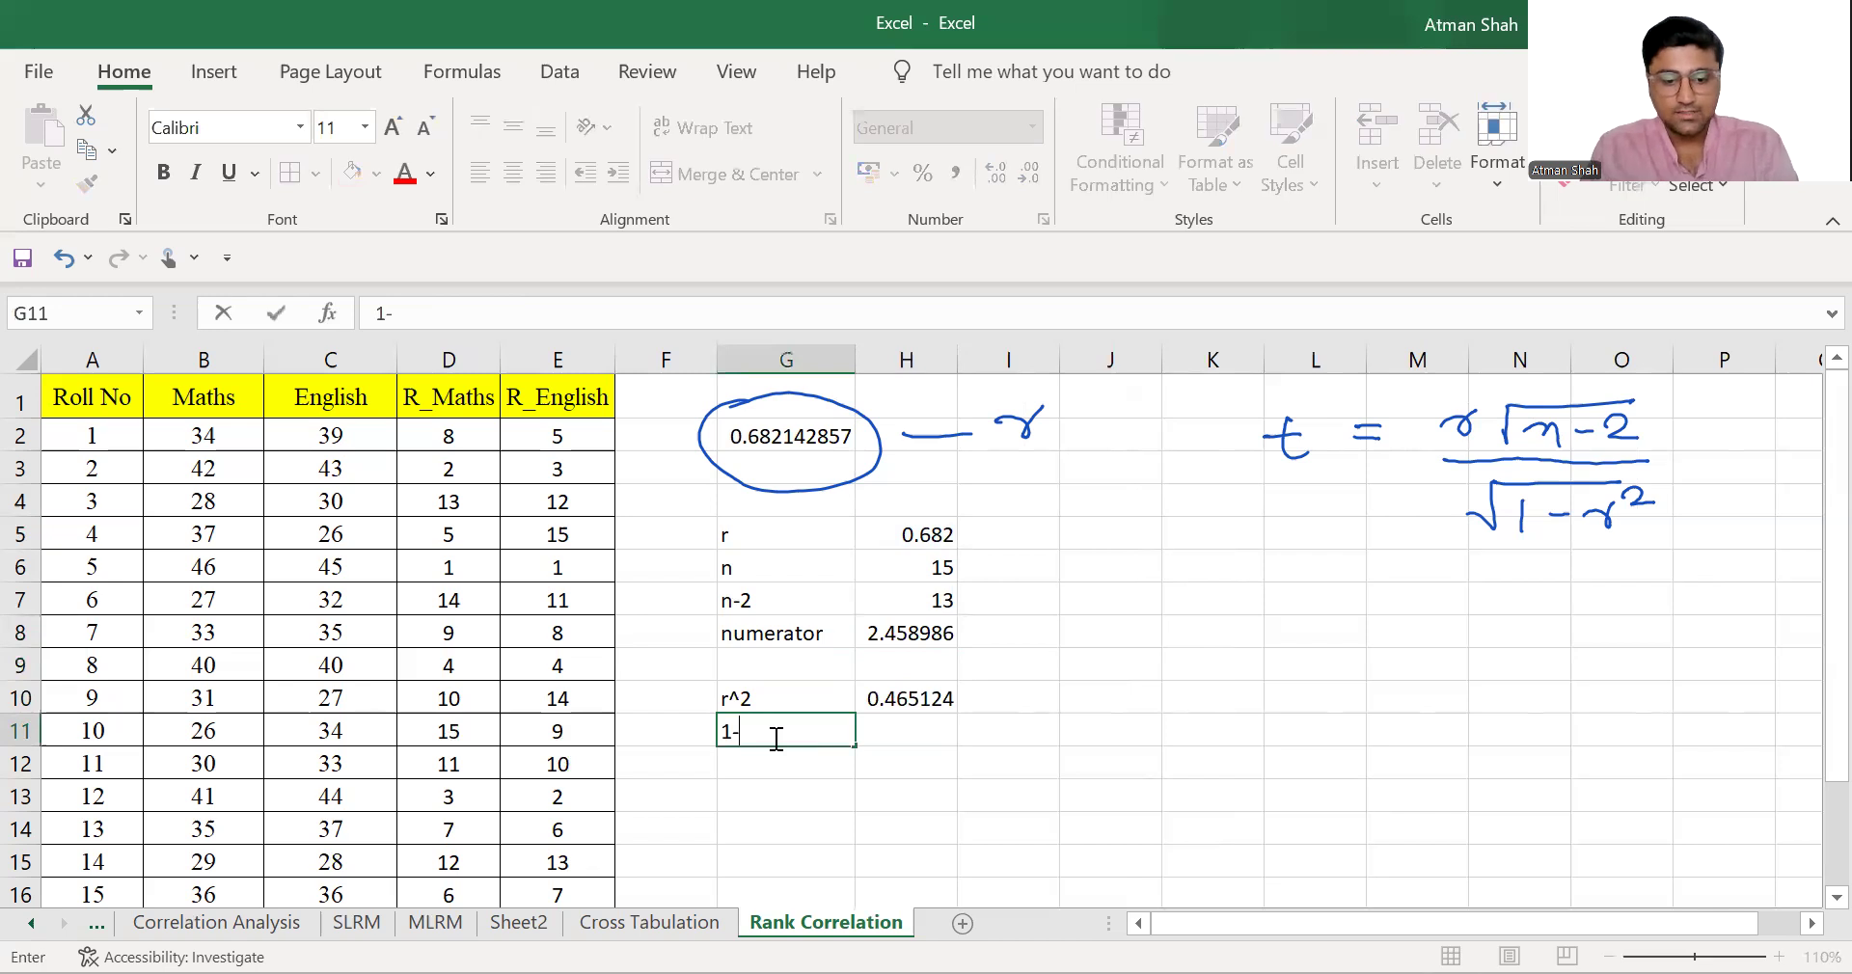
text(r^2)
key(Tab)
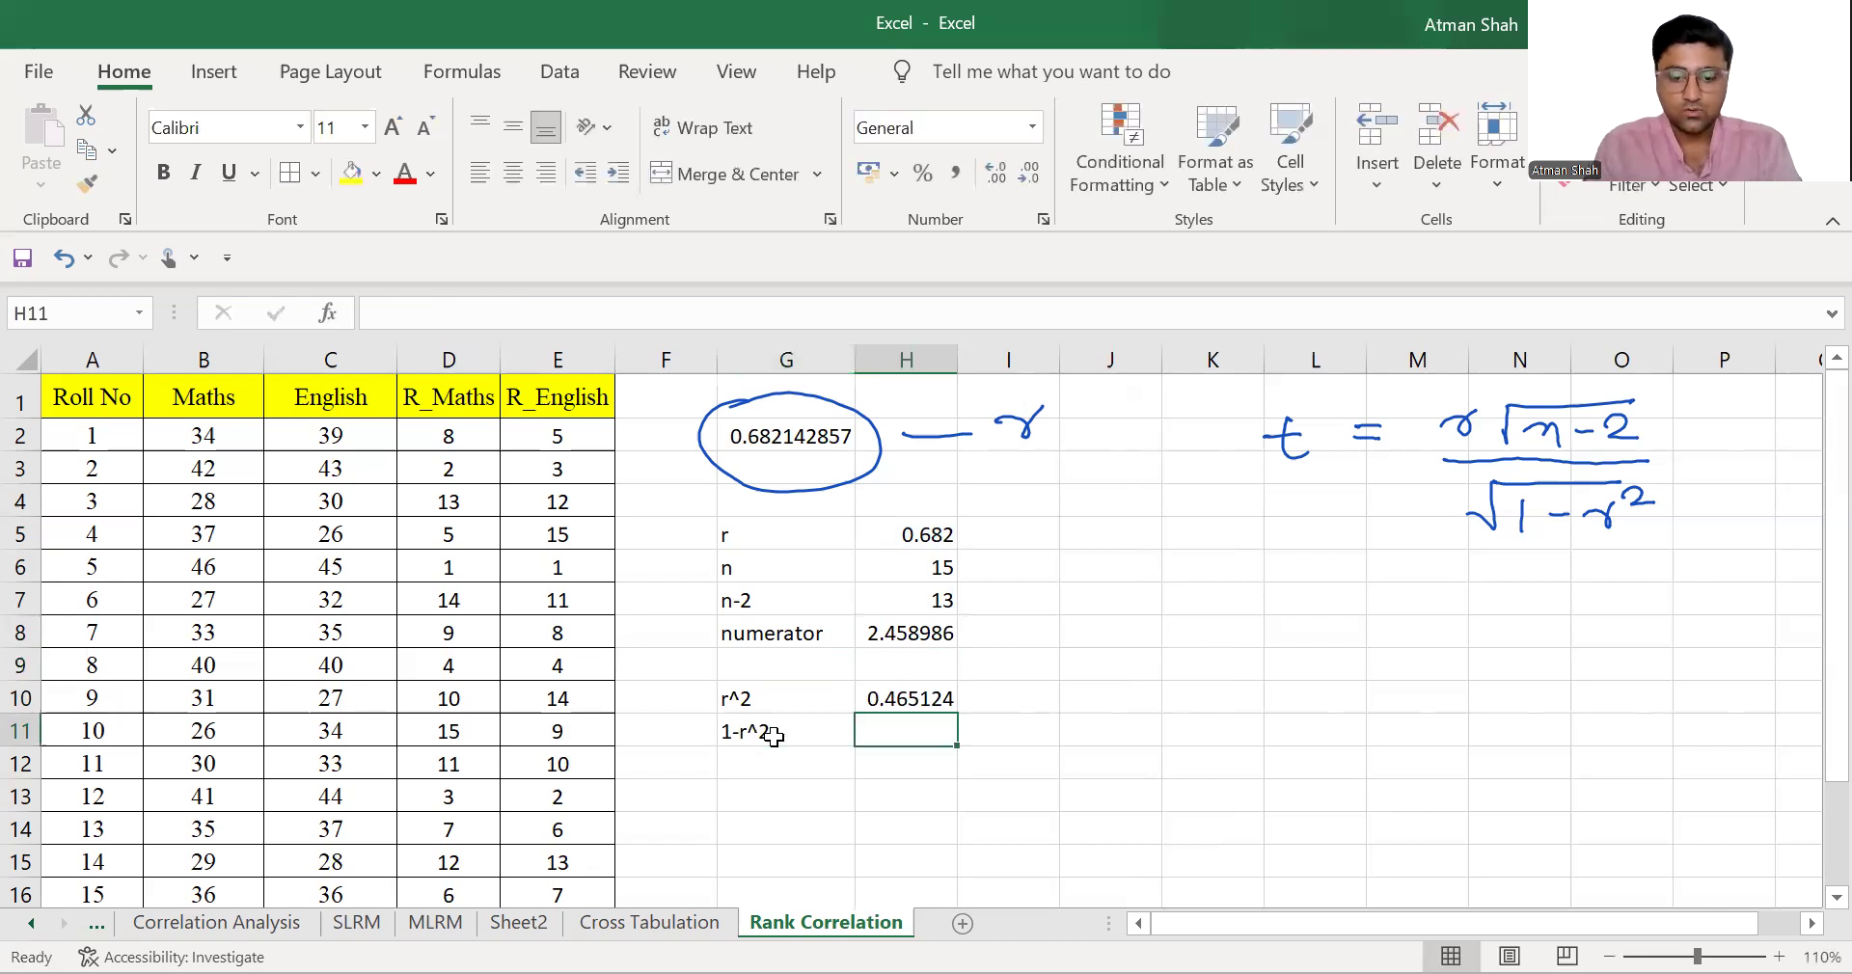
text(=1)
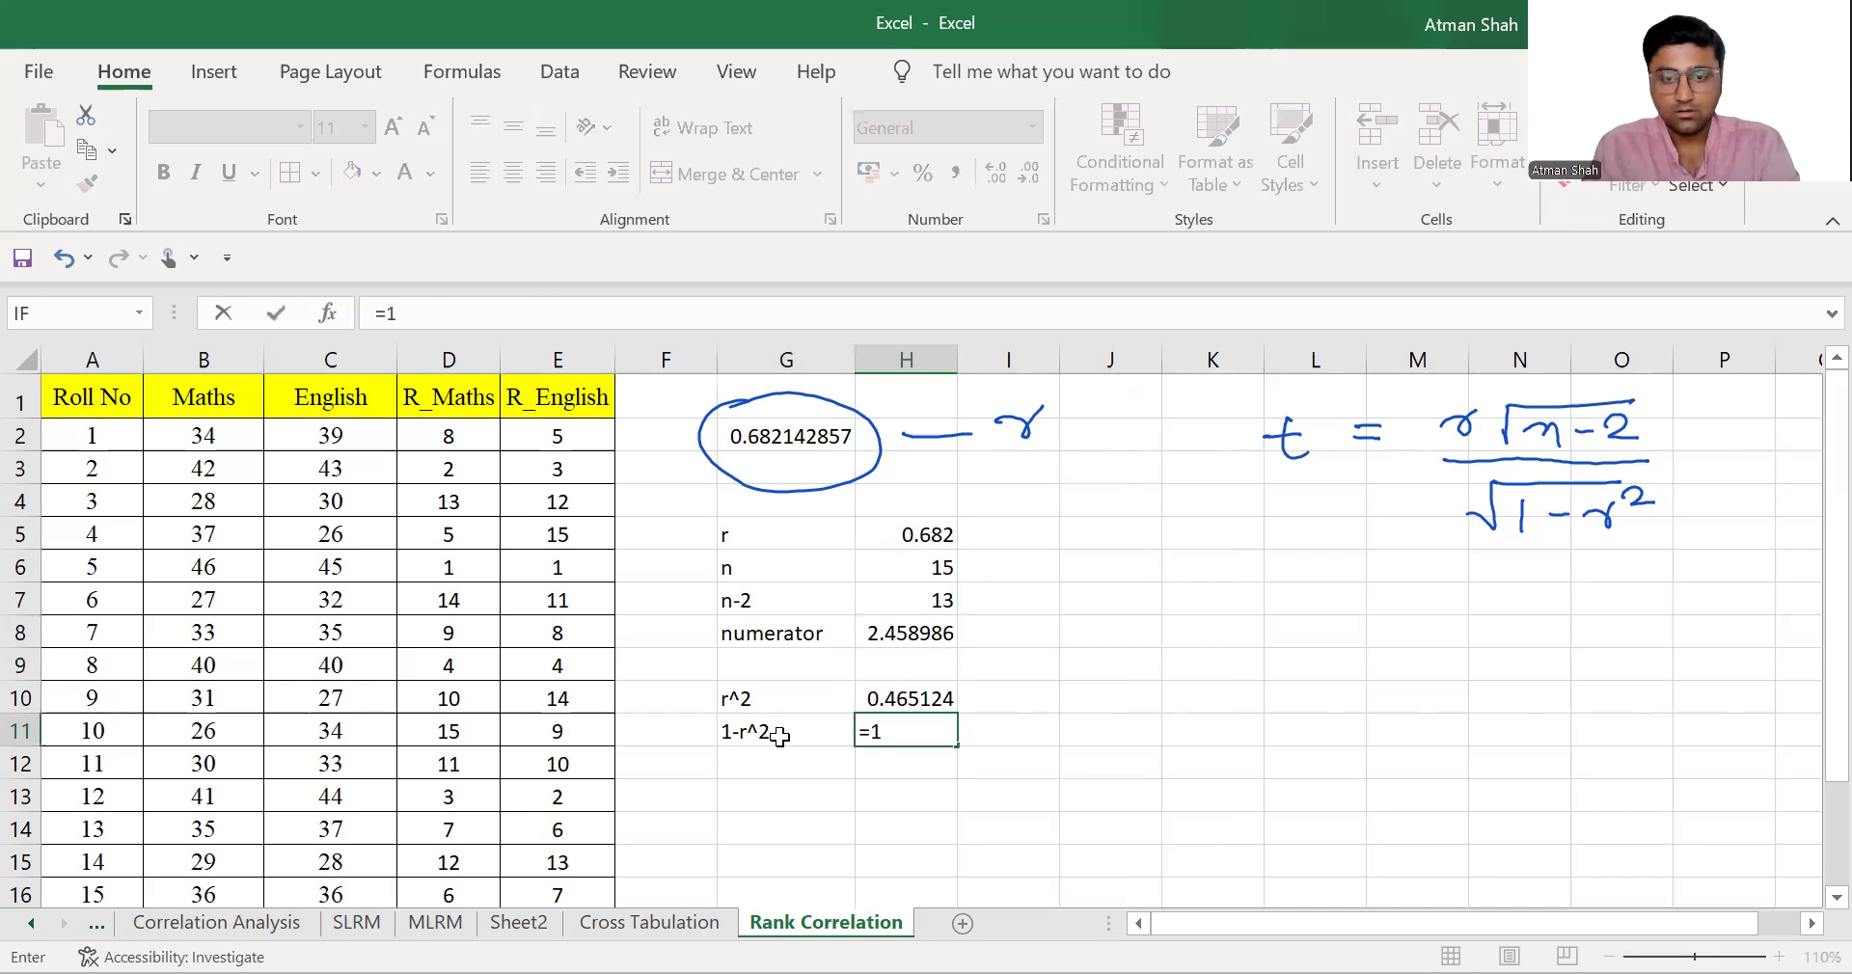
key(BackSpace)
text((1-)
click(908, 694)
key(Return)
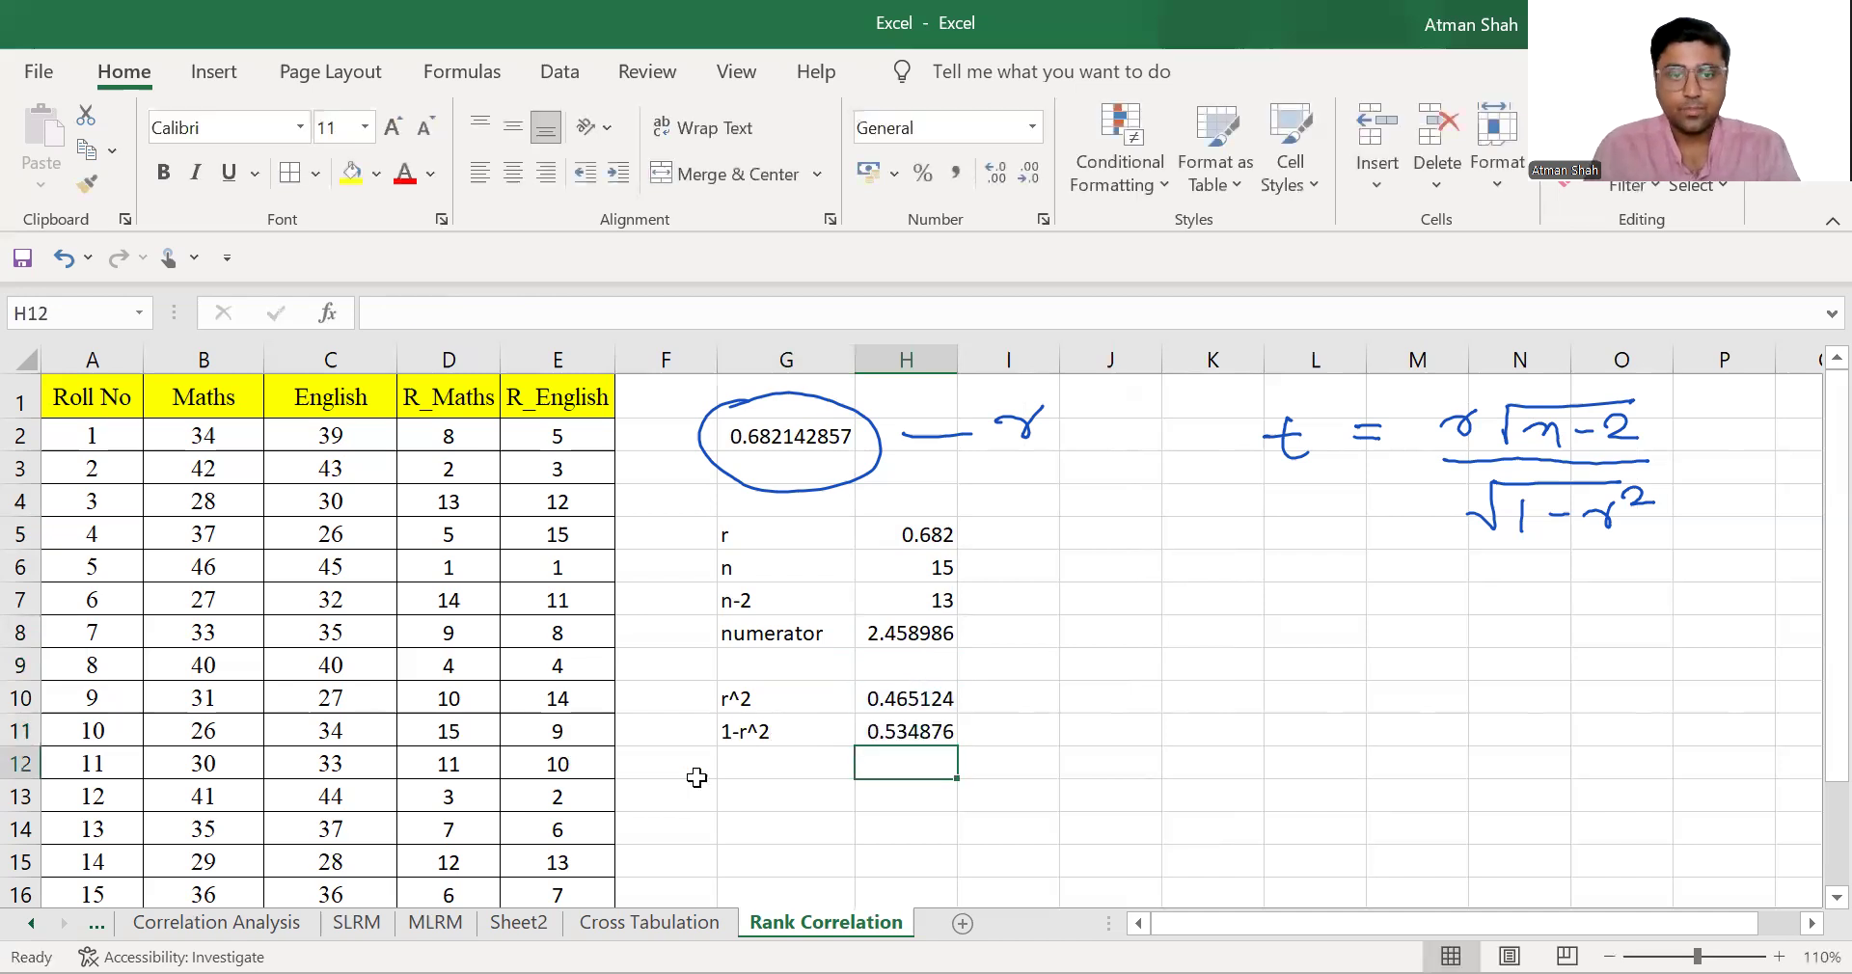
- Label G12 'sqrt(1-r^2)' and begin a SQRT formula on the 1-r^2 value
click(784, 762)
double_click(783, 762)
text(sqrt(1-r^2))
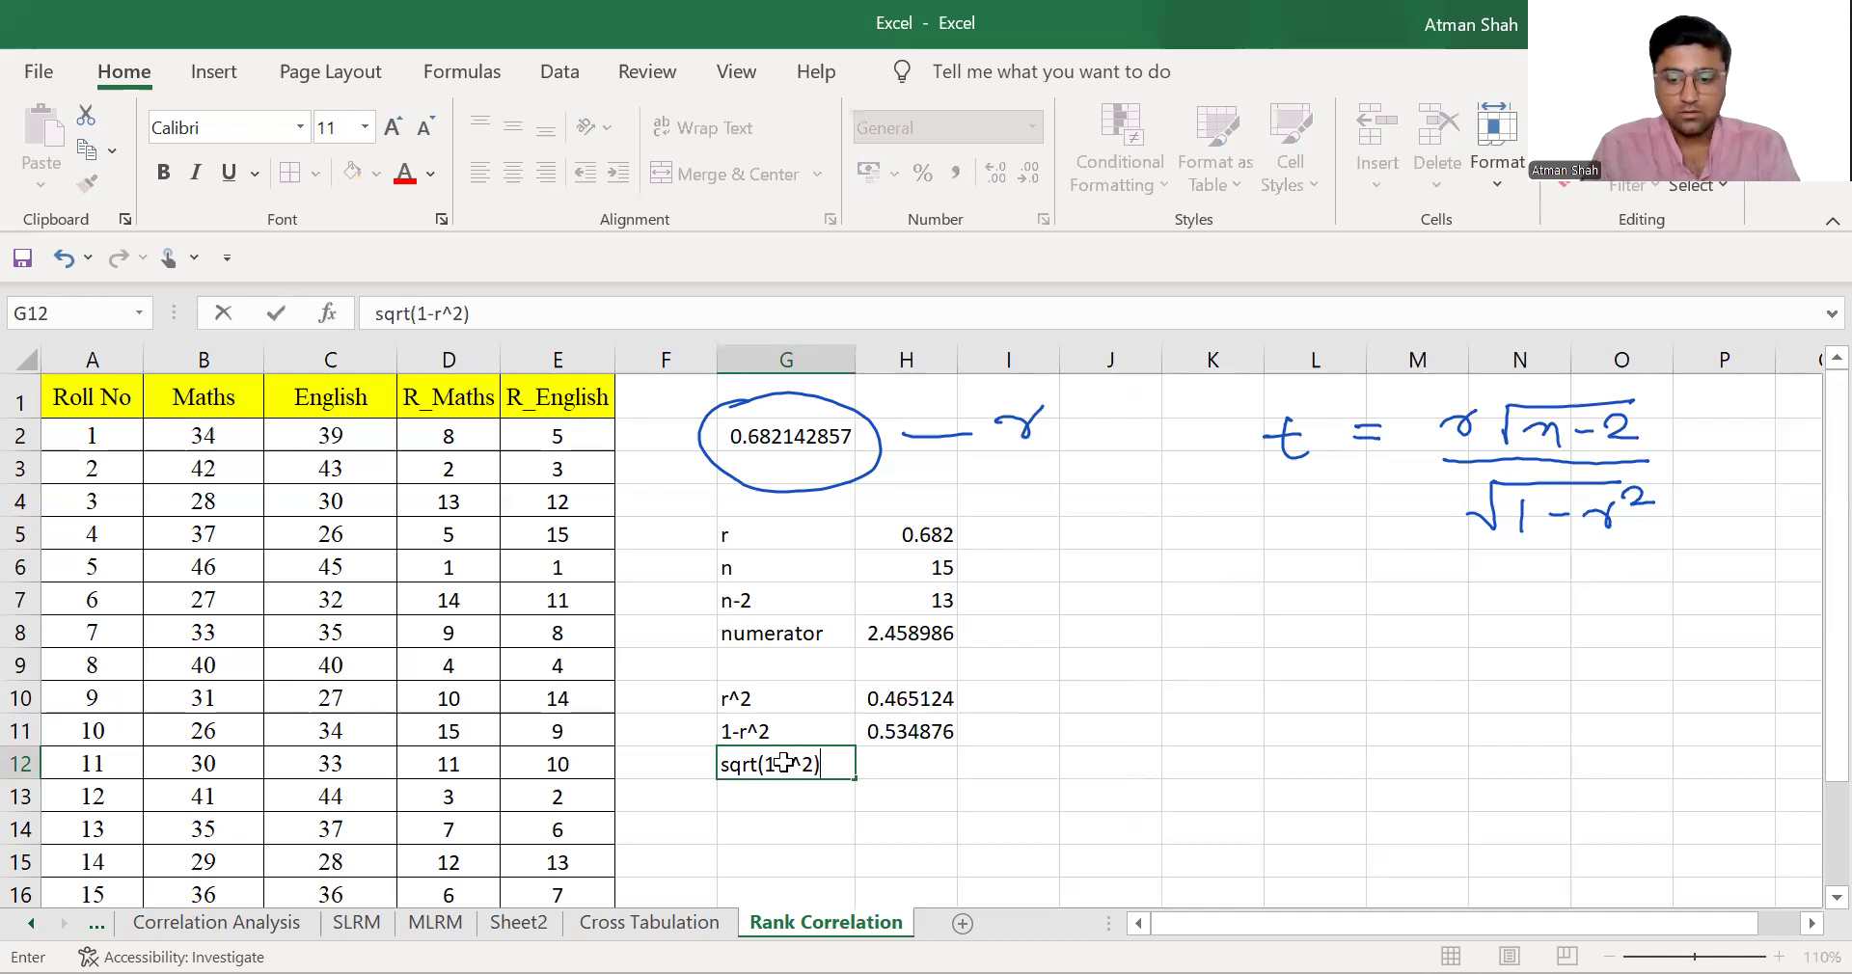
key(Tab)
text(=()
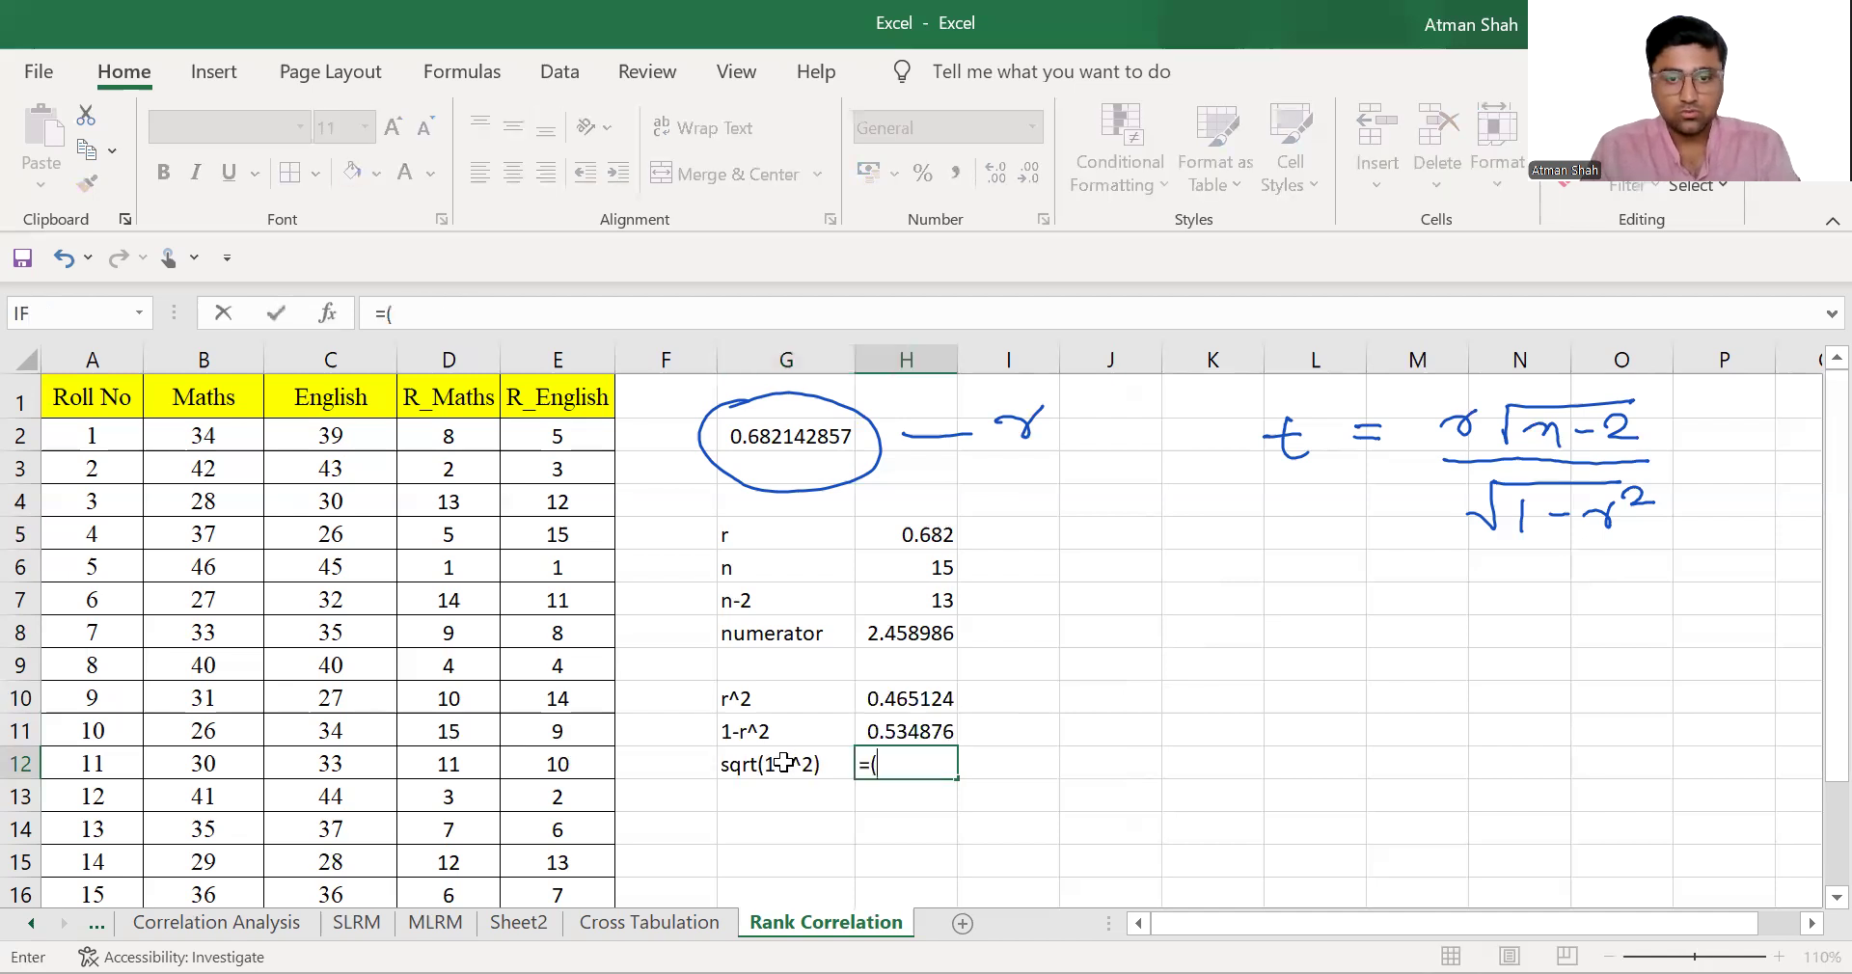
key(BackSpace)
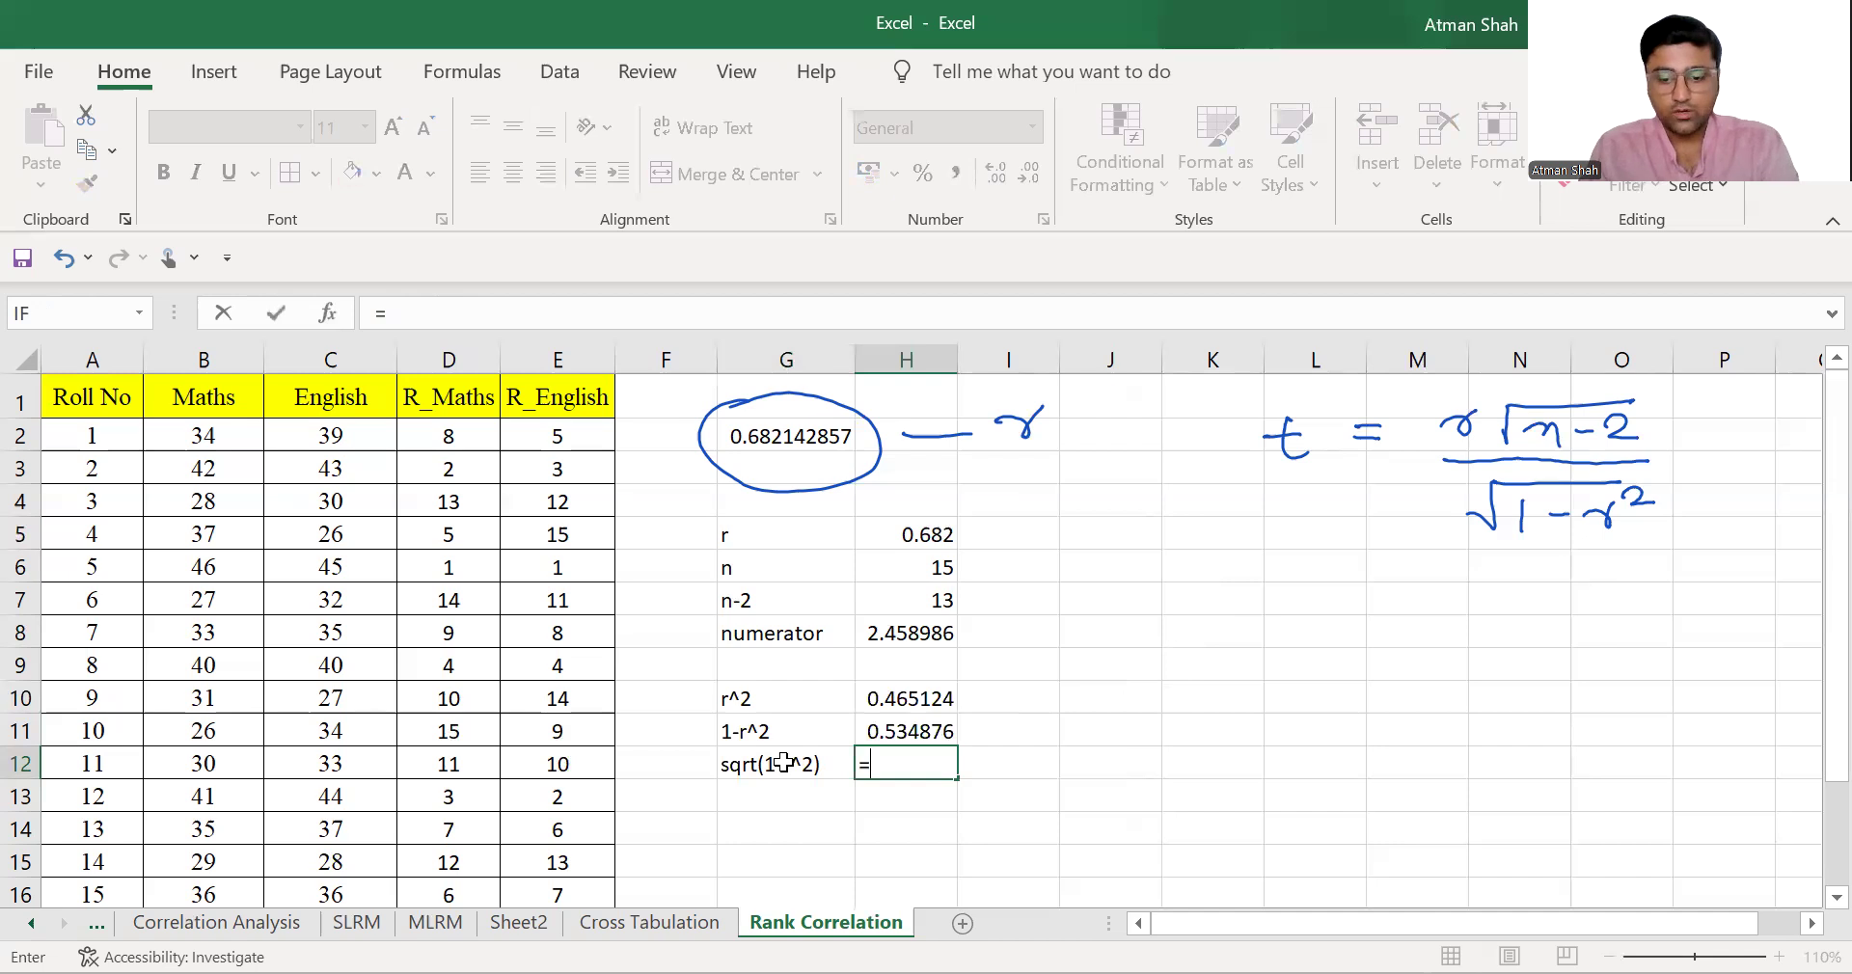
text(sqrt()
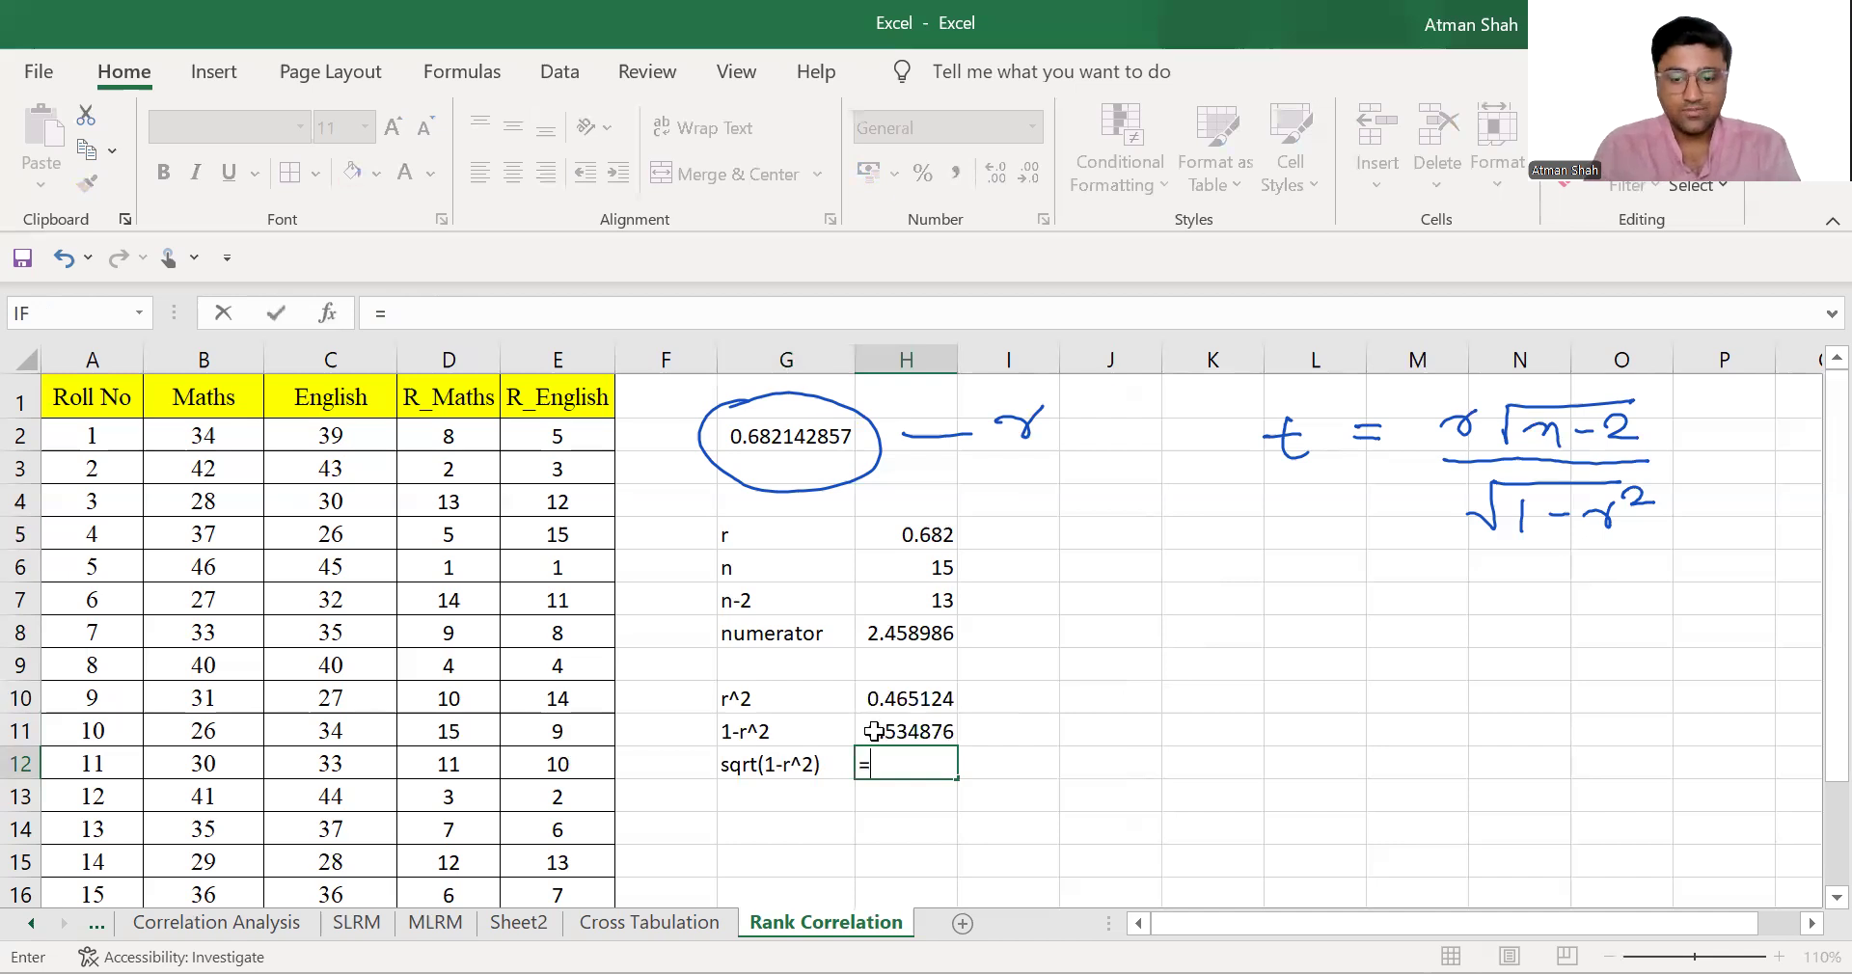
click(874, 731)
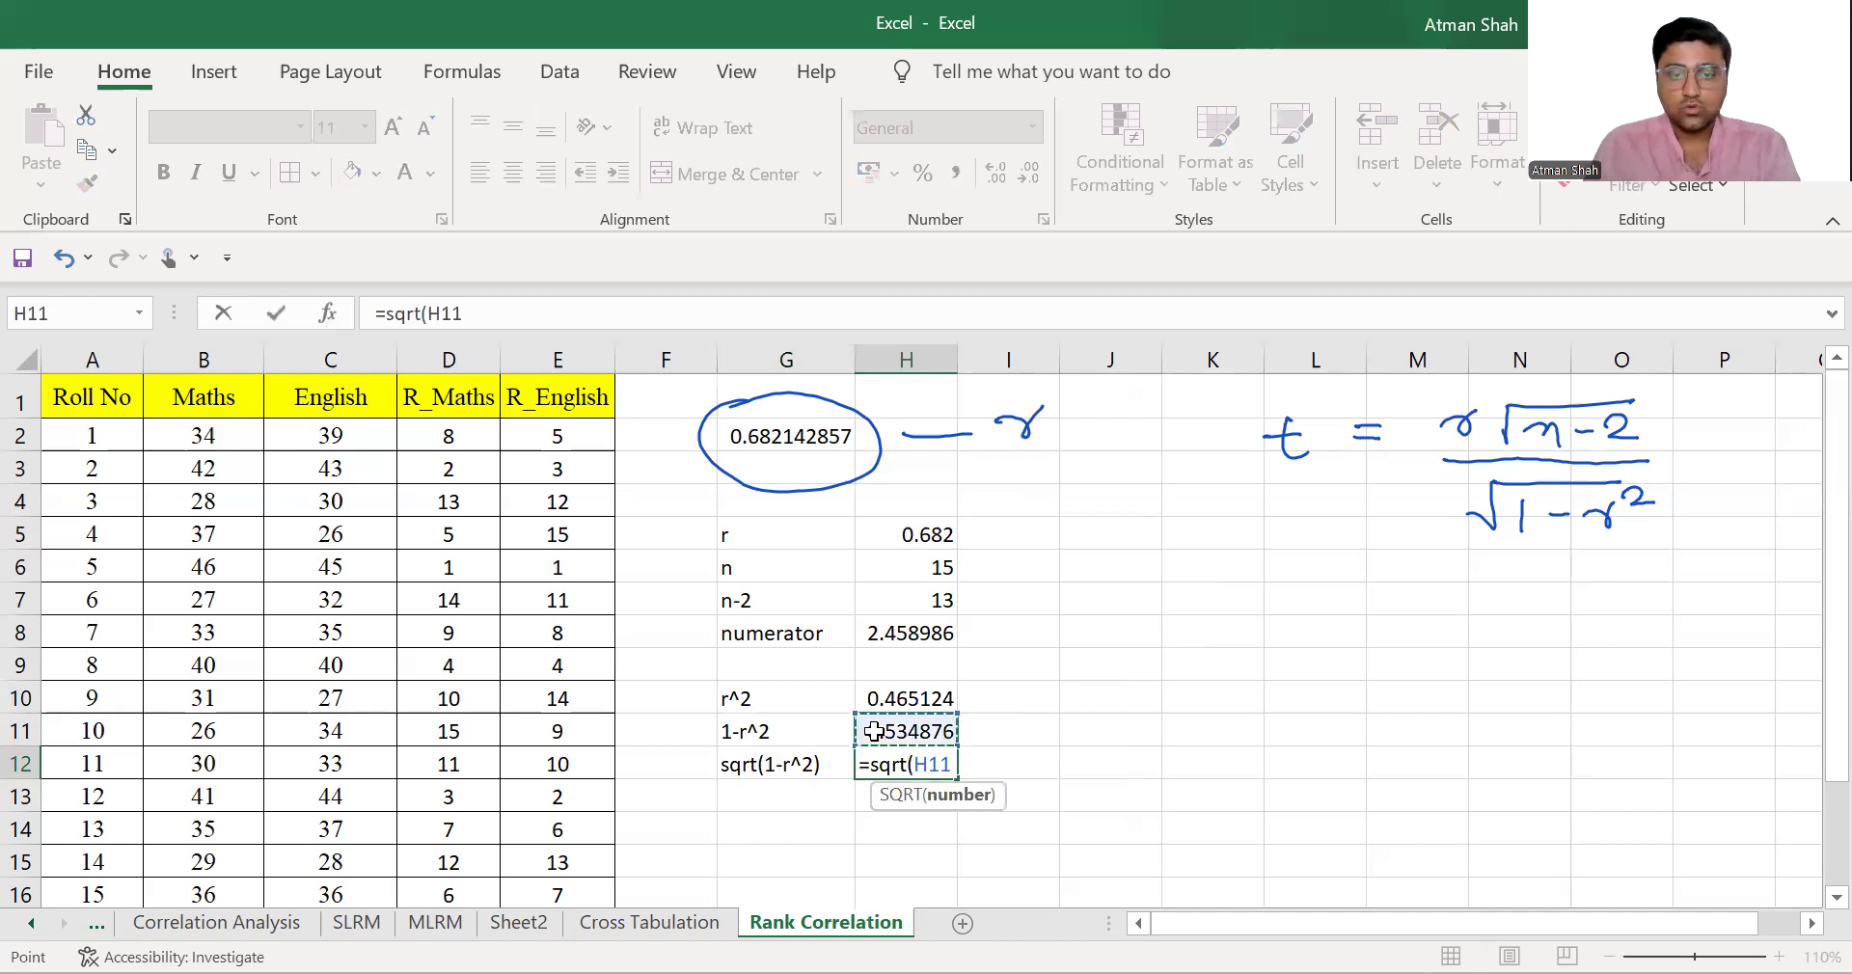
- Confirm the sqrt(1-r^2) formula and fill its row and the numerator row yellow
key(Return)
drag(787, 764, 907, 764)
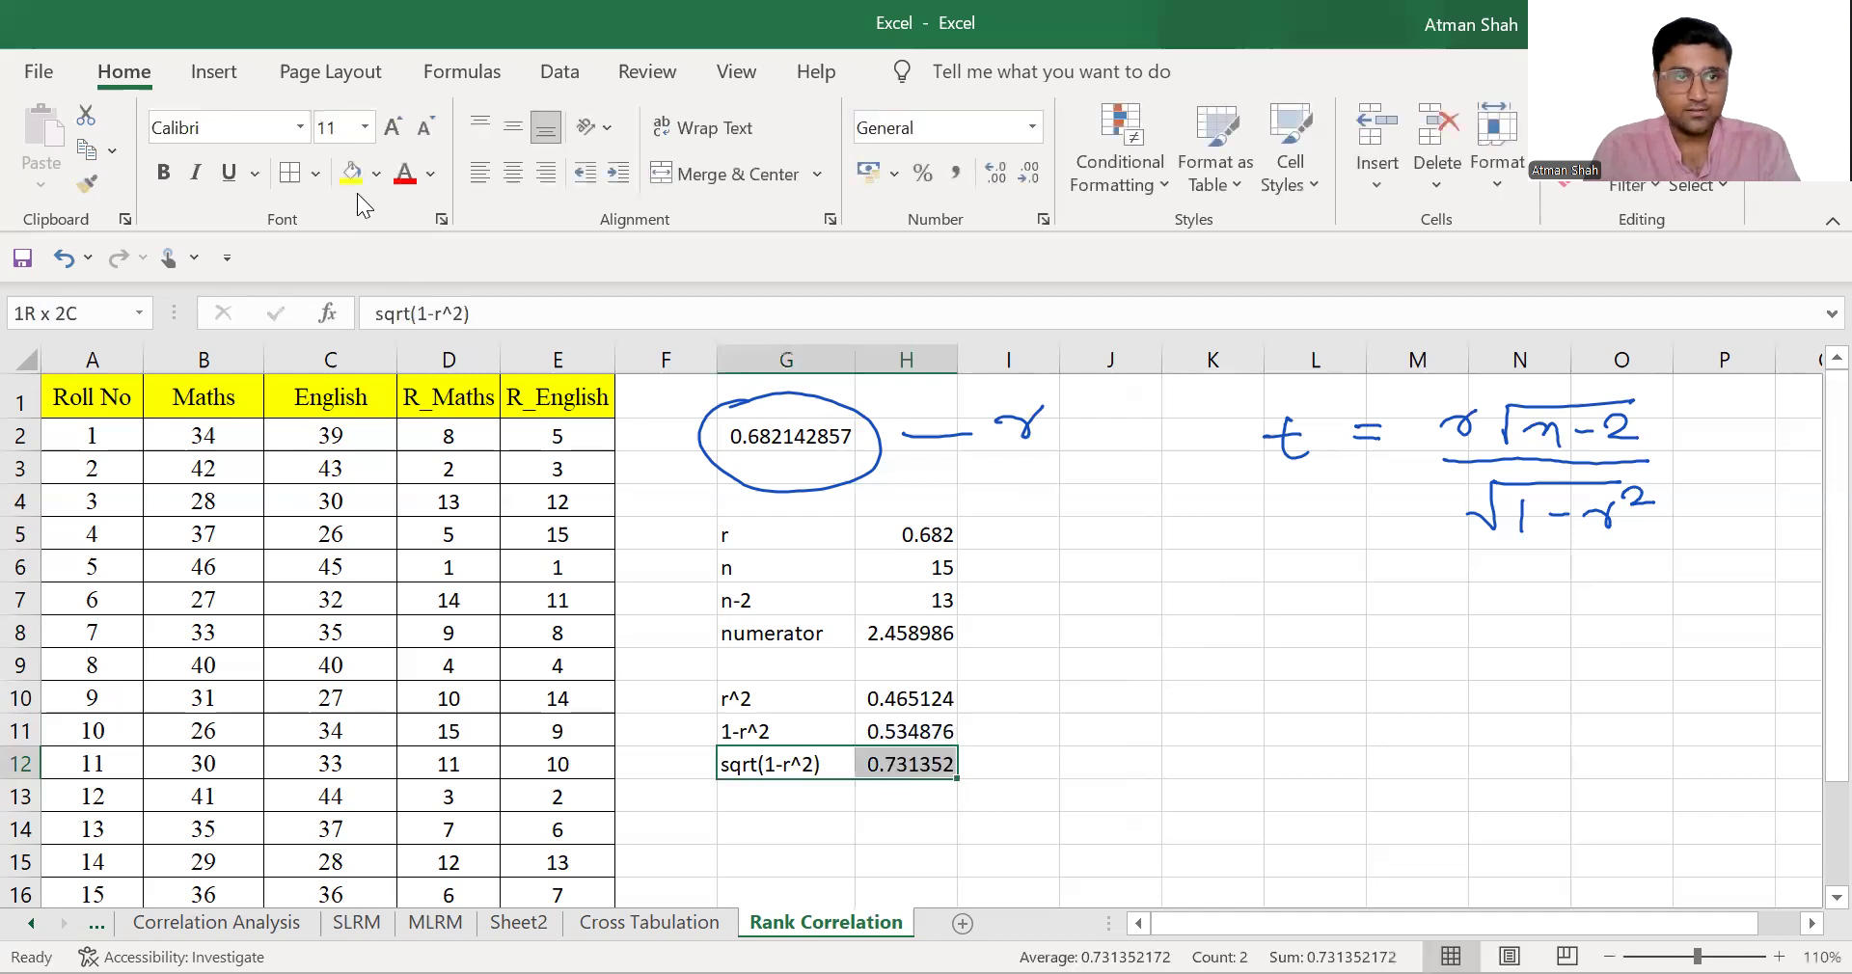
click(352, 173)
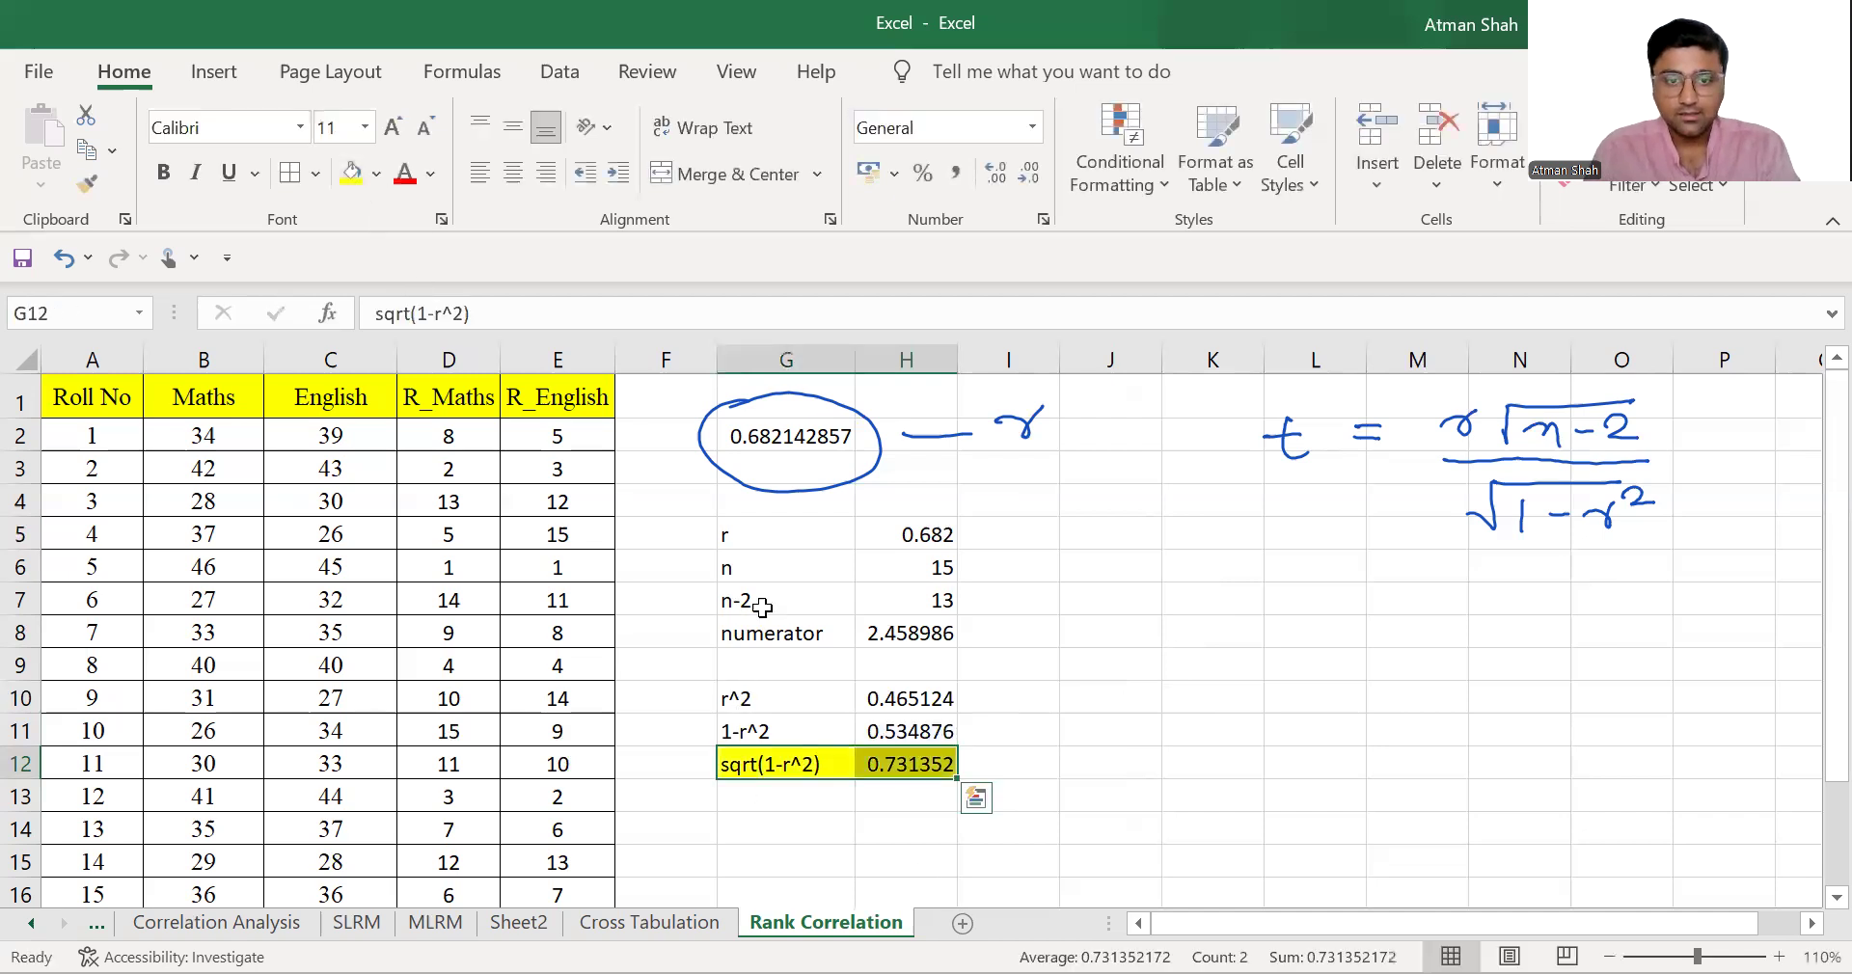
drag(769, 632, 865, 633)
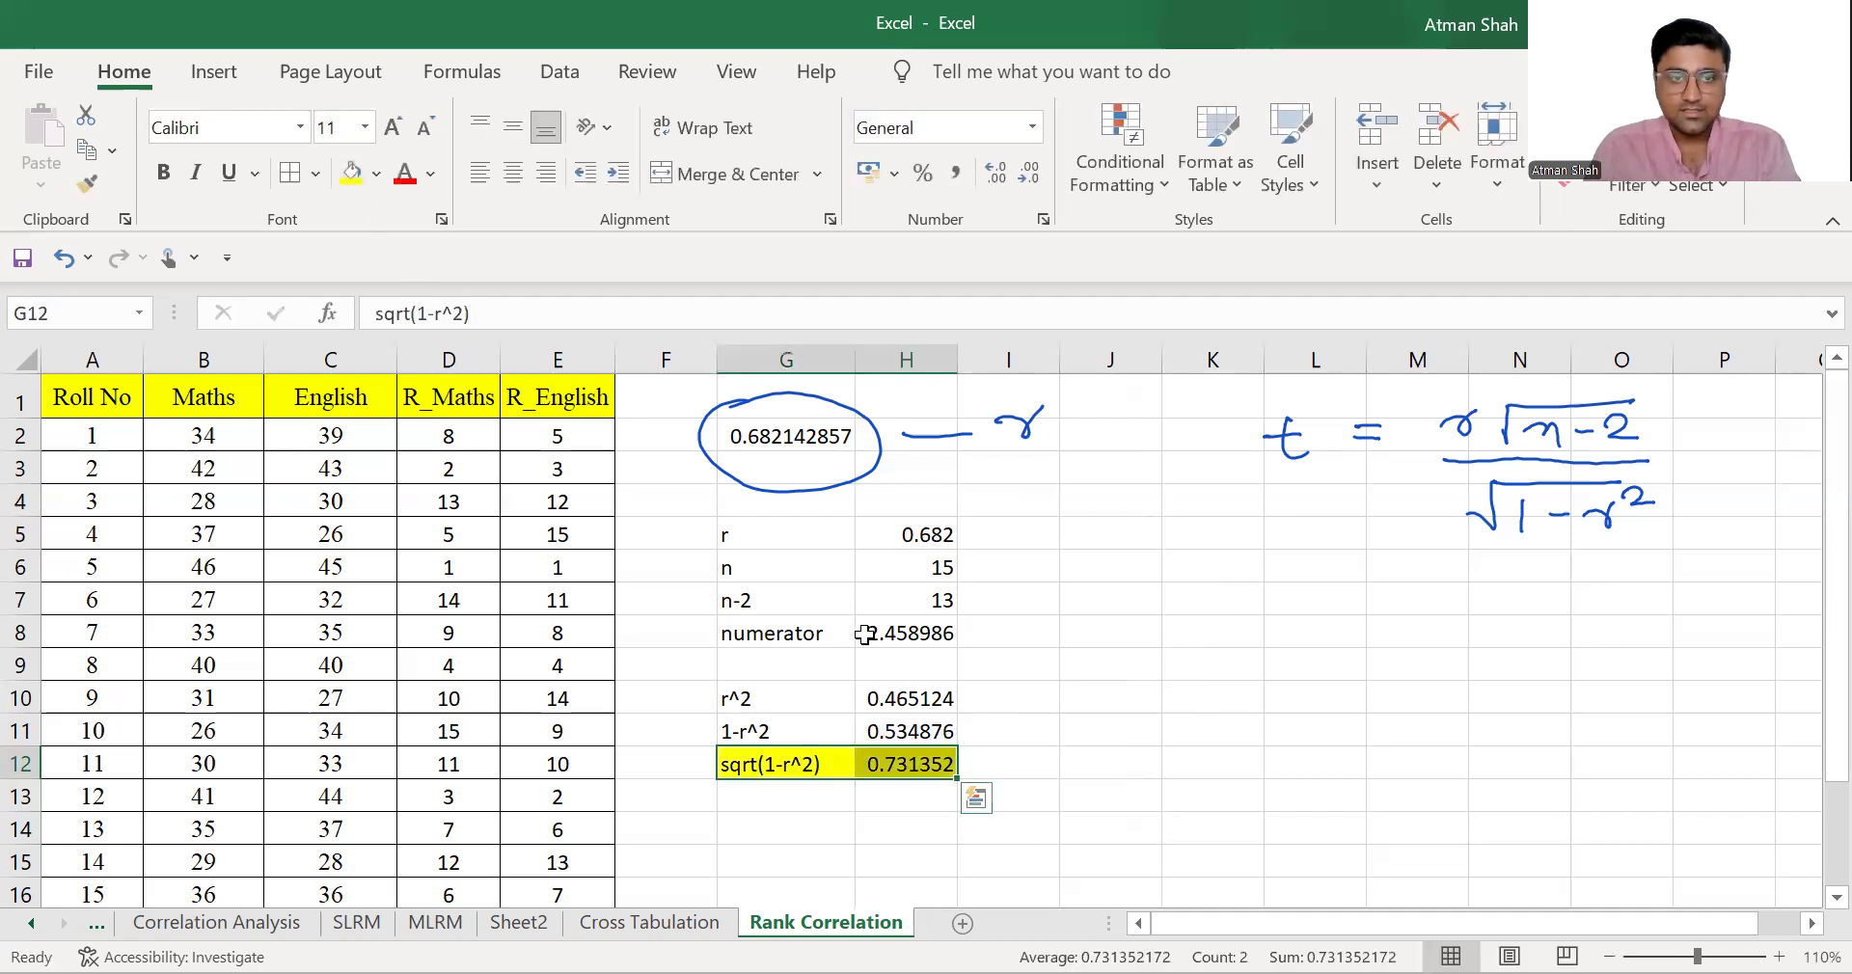
click(353, 175)
- Add a yellow t-stat row in G14:H14 with =(H8/H12, giving 3.362246
click(804, 828)
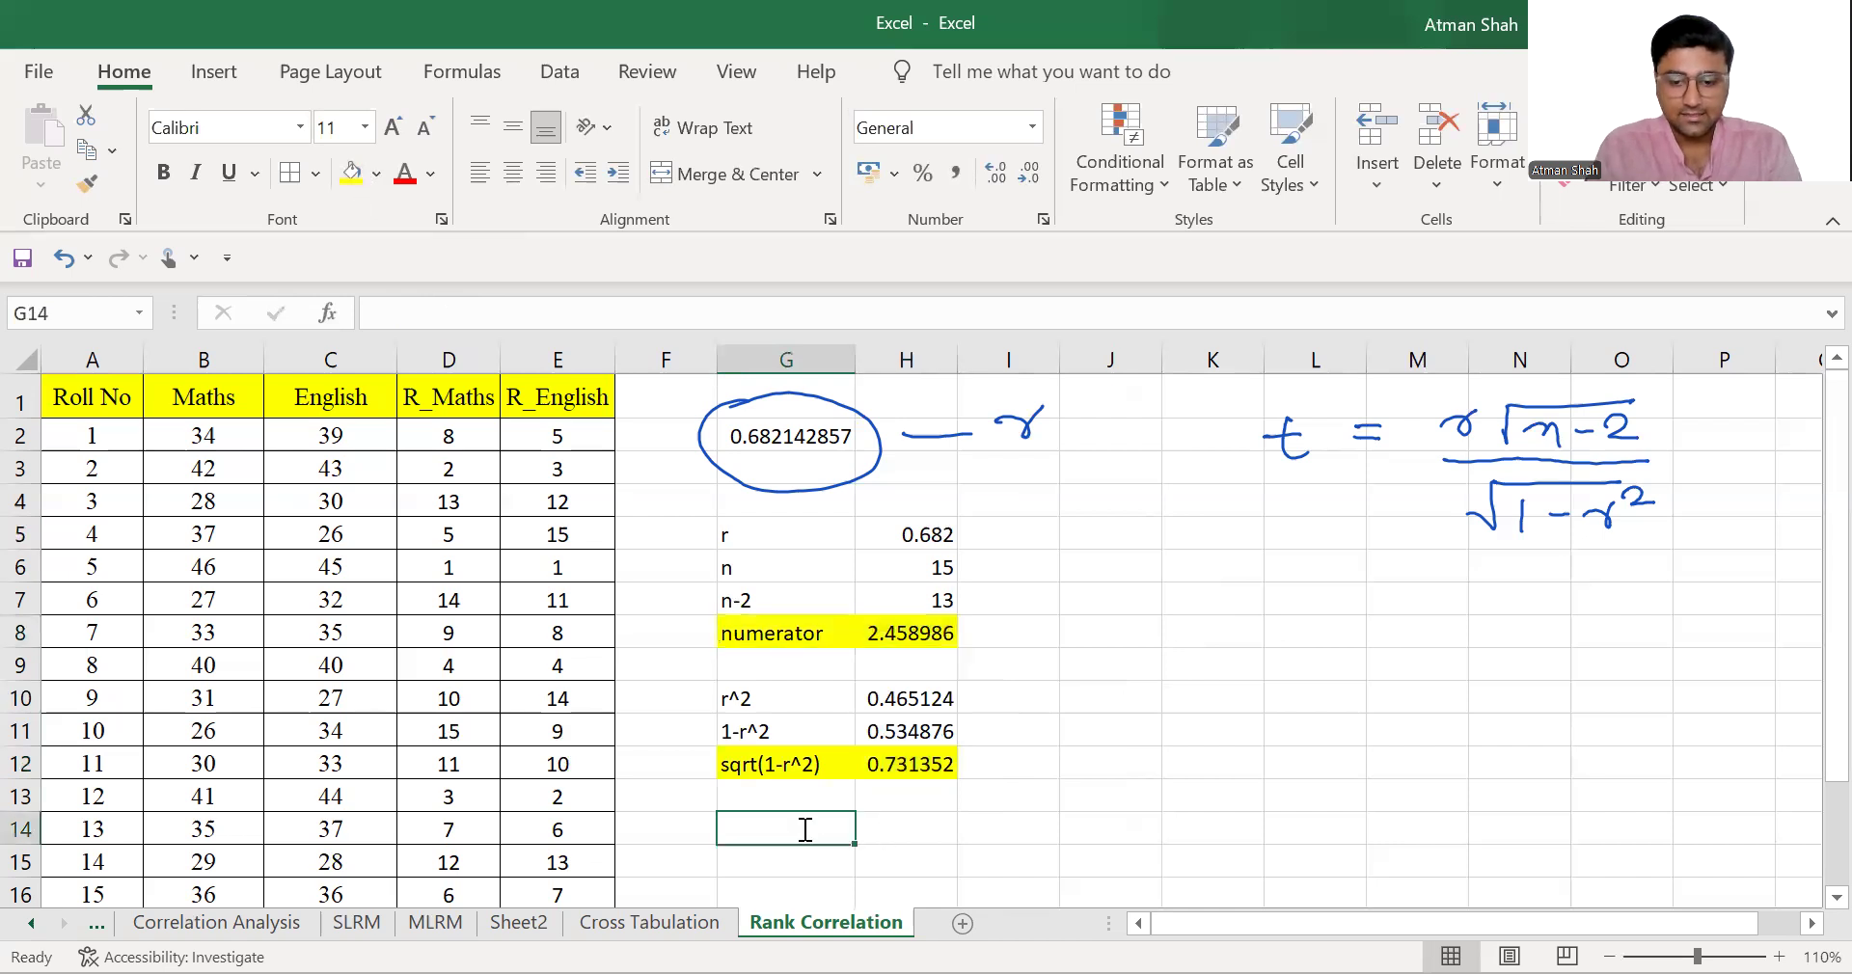
text(t-stat)
key(Tab)
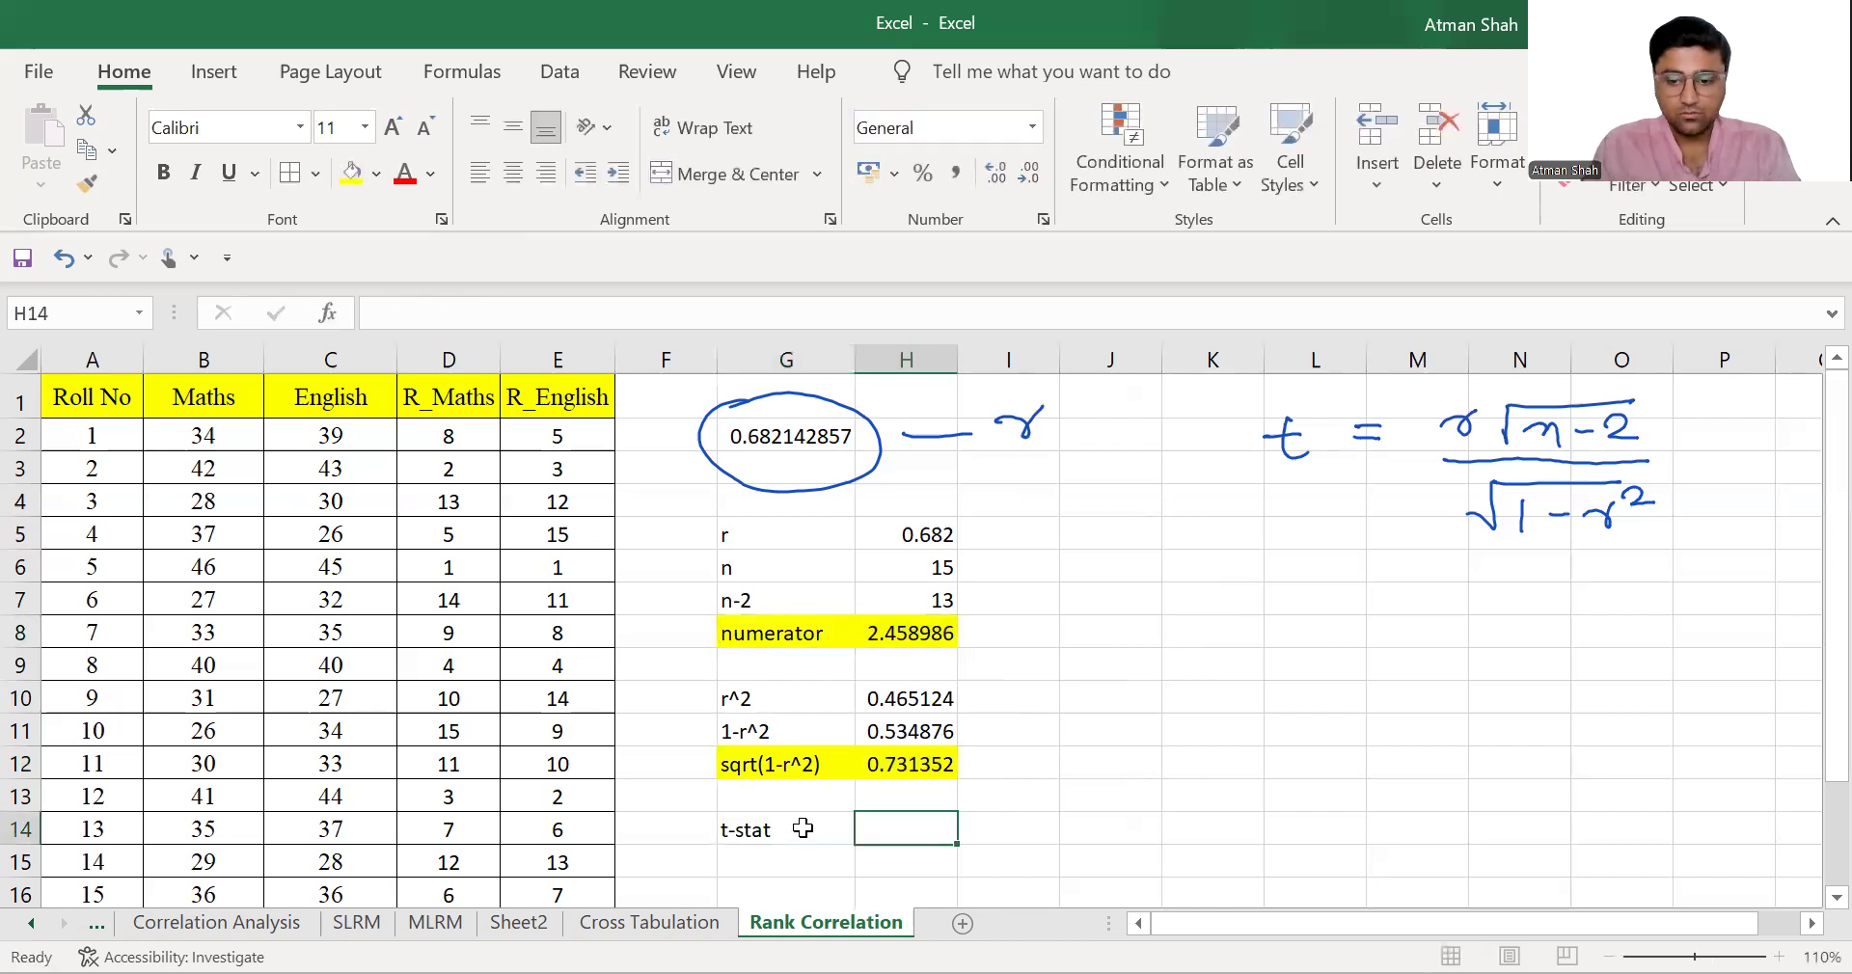
text(=()
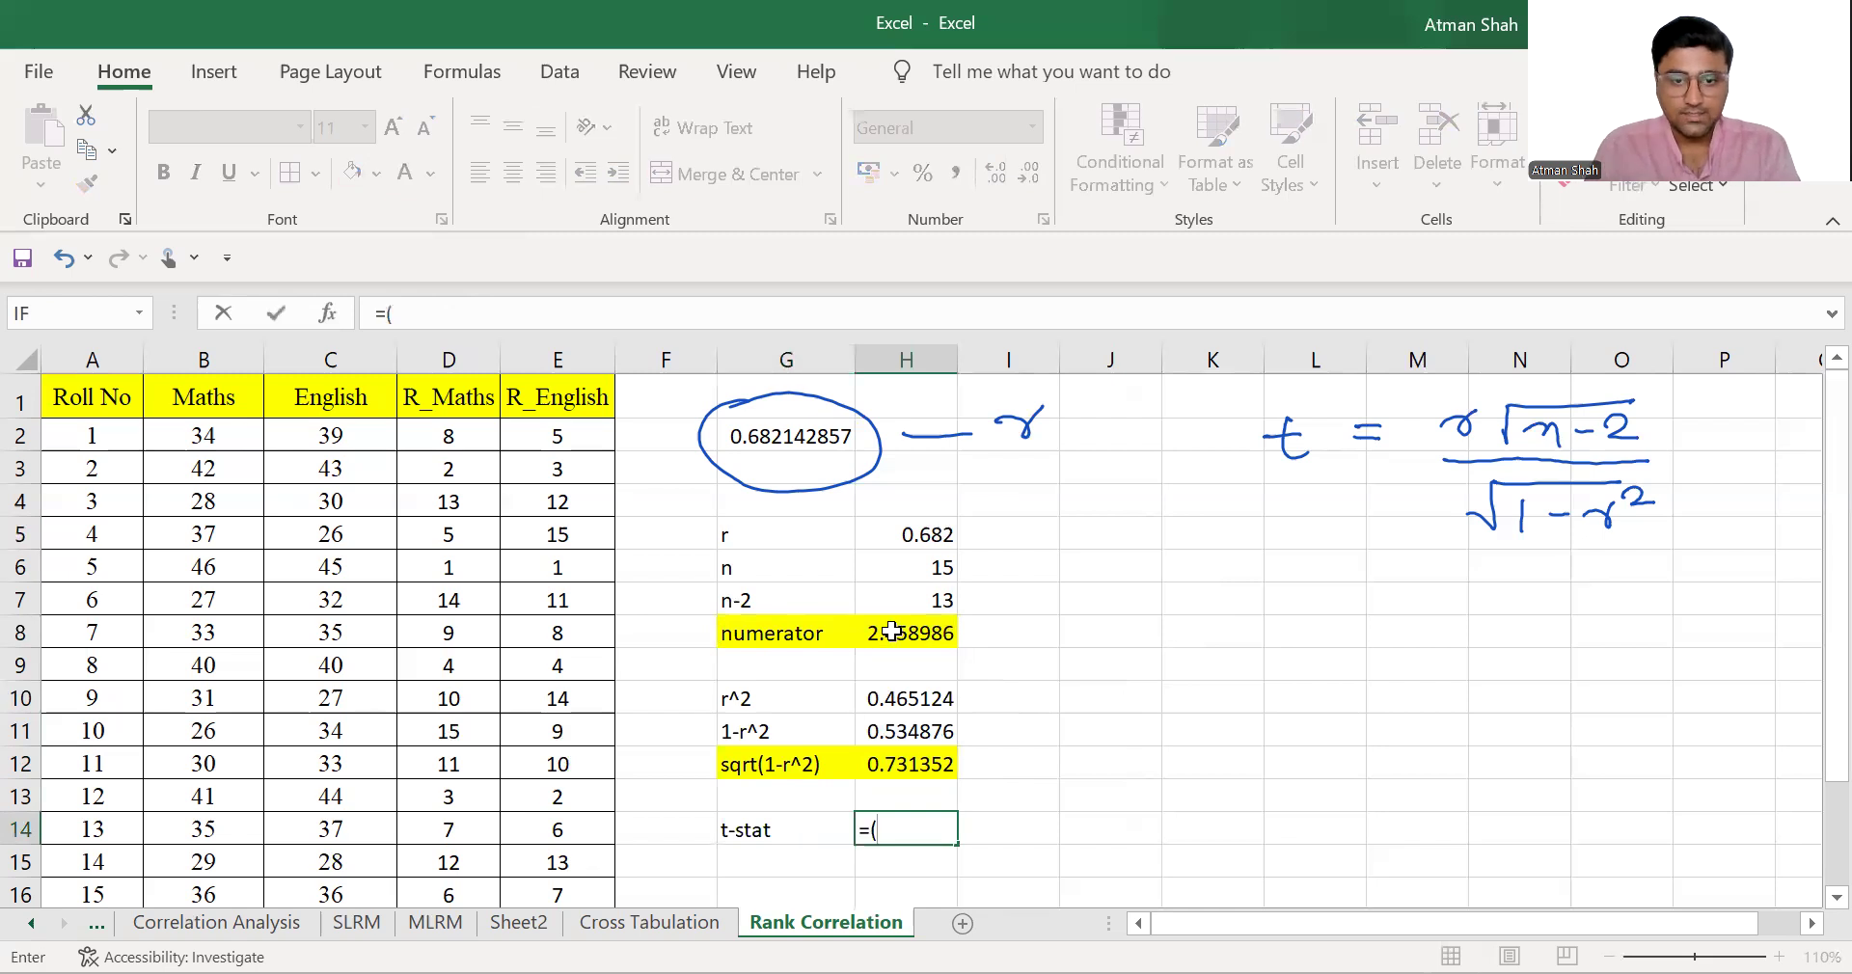
click(892, 632)
text(/)
click(900, 765)
key(Return)
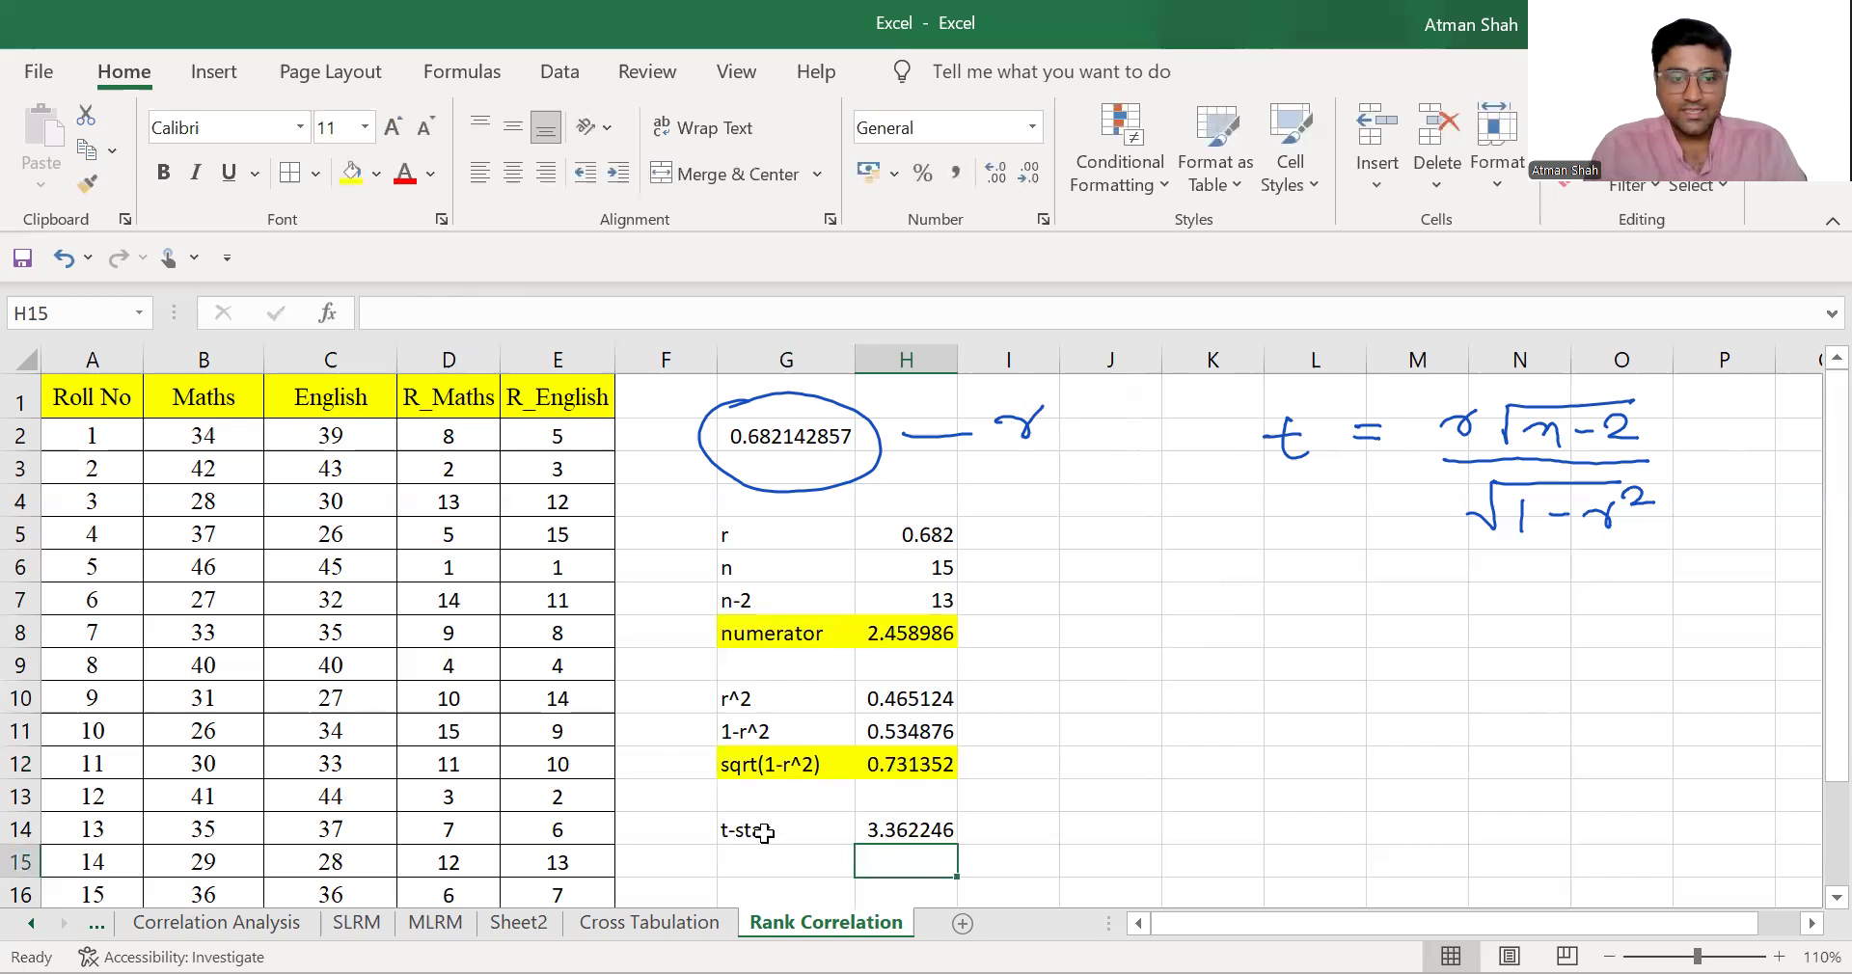
drag(757, 830, 907, 830)
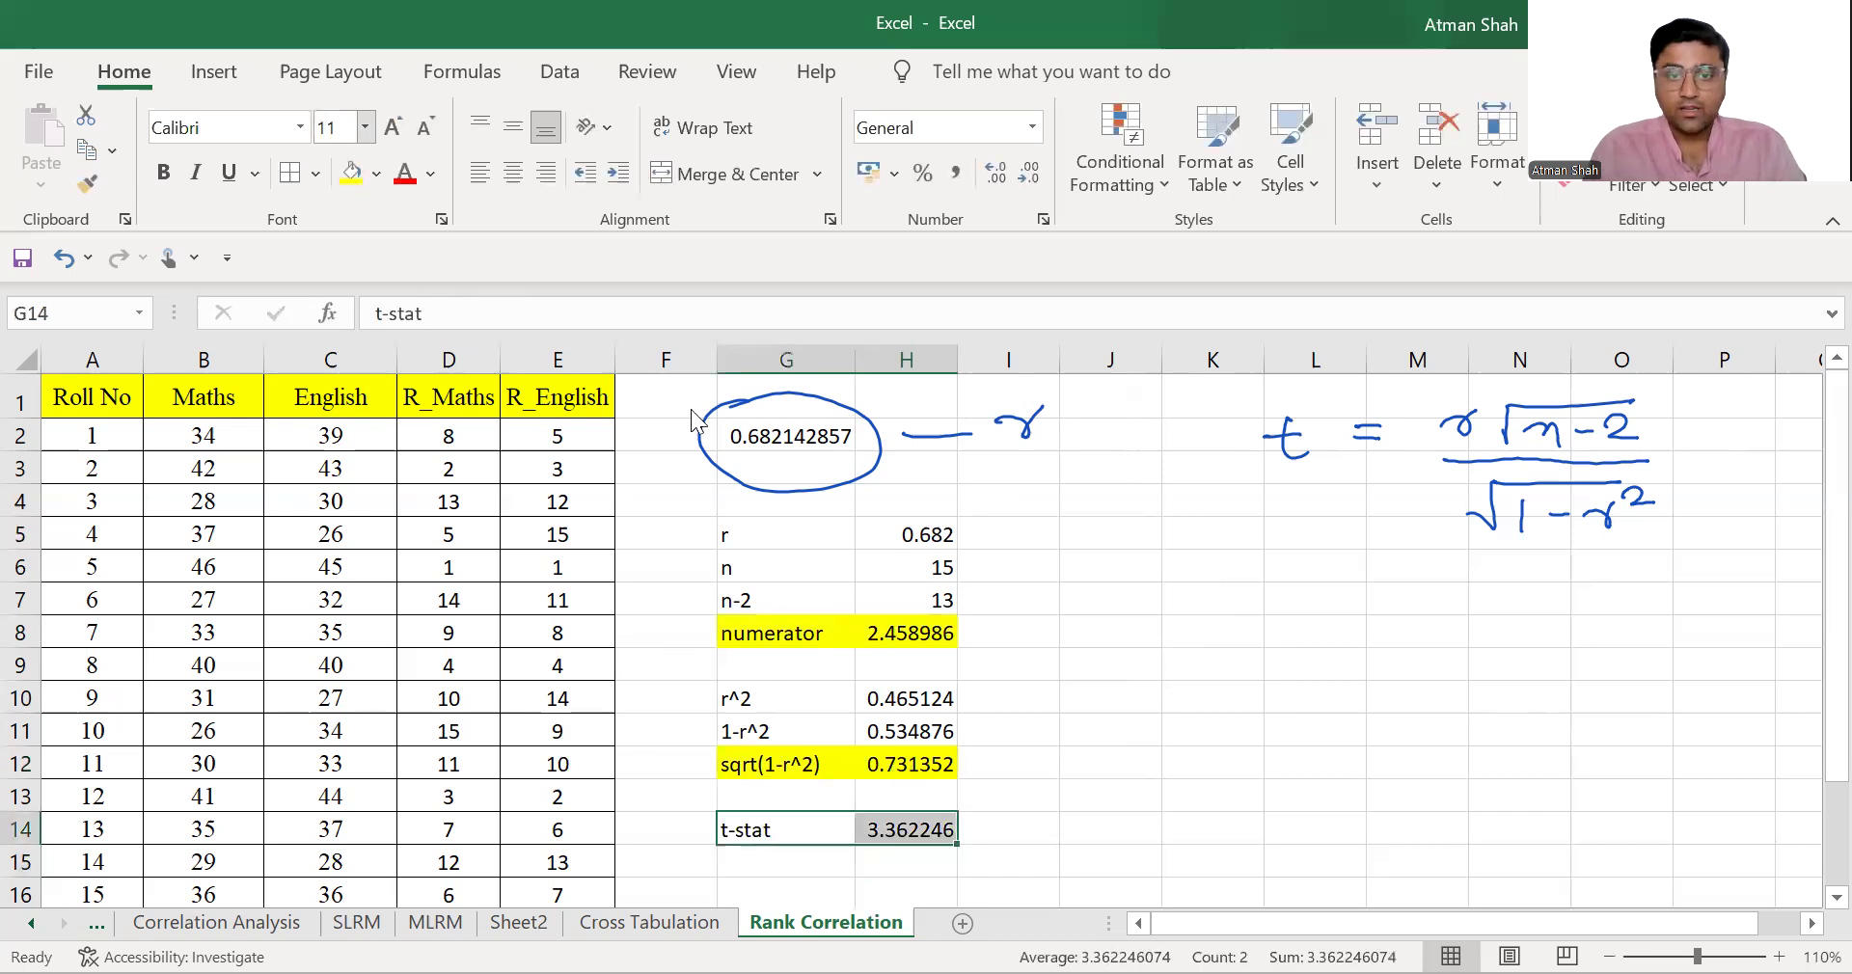
key(F4)
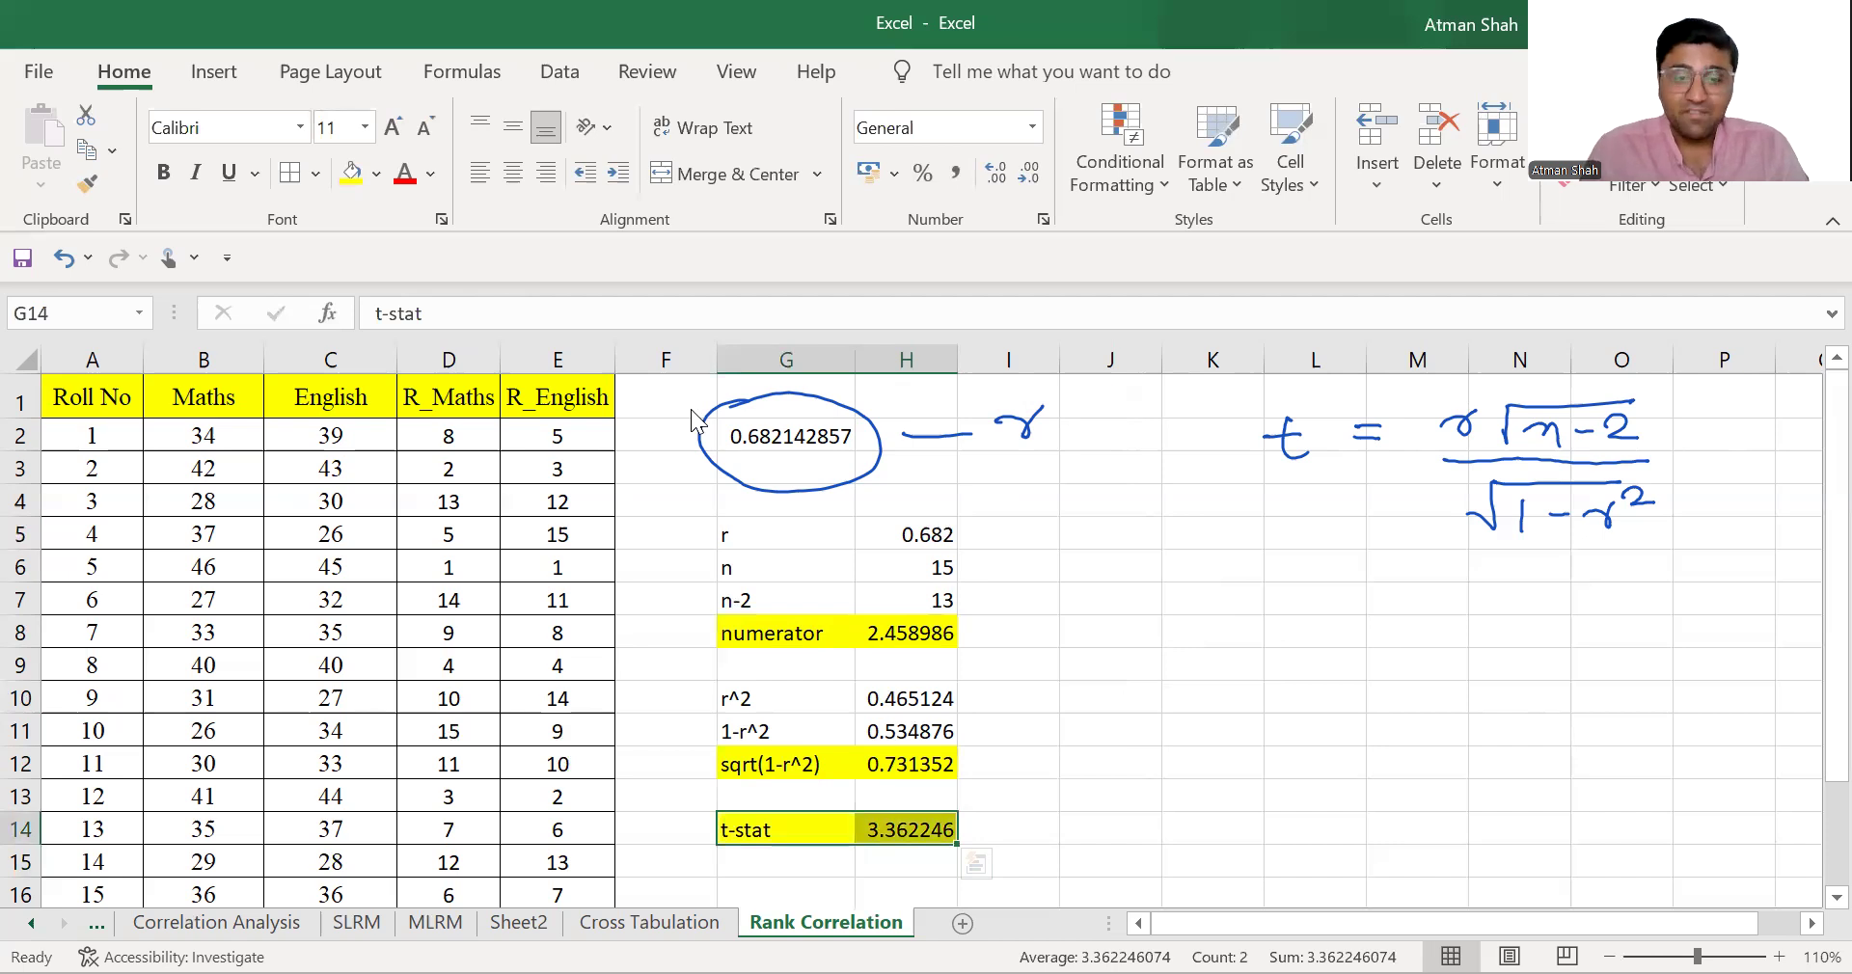
- Label G15 'p-value' and enter =tdist(H14,14,2) in H15, giving 0.004649
click(808, 858)
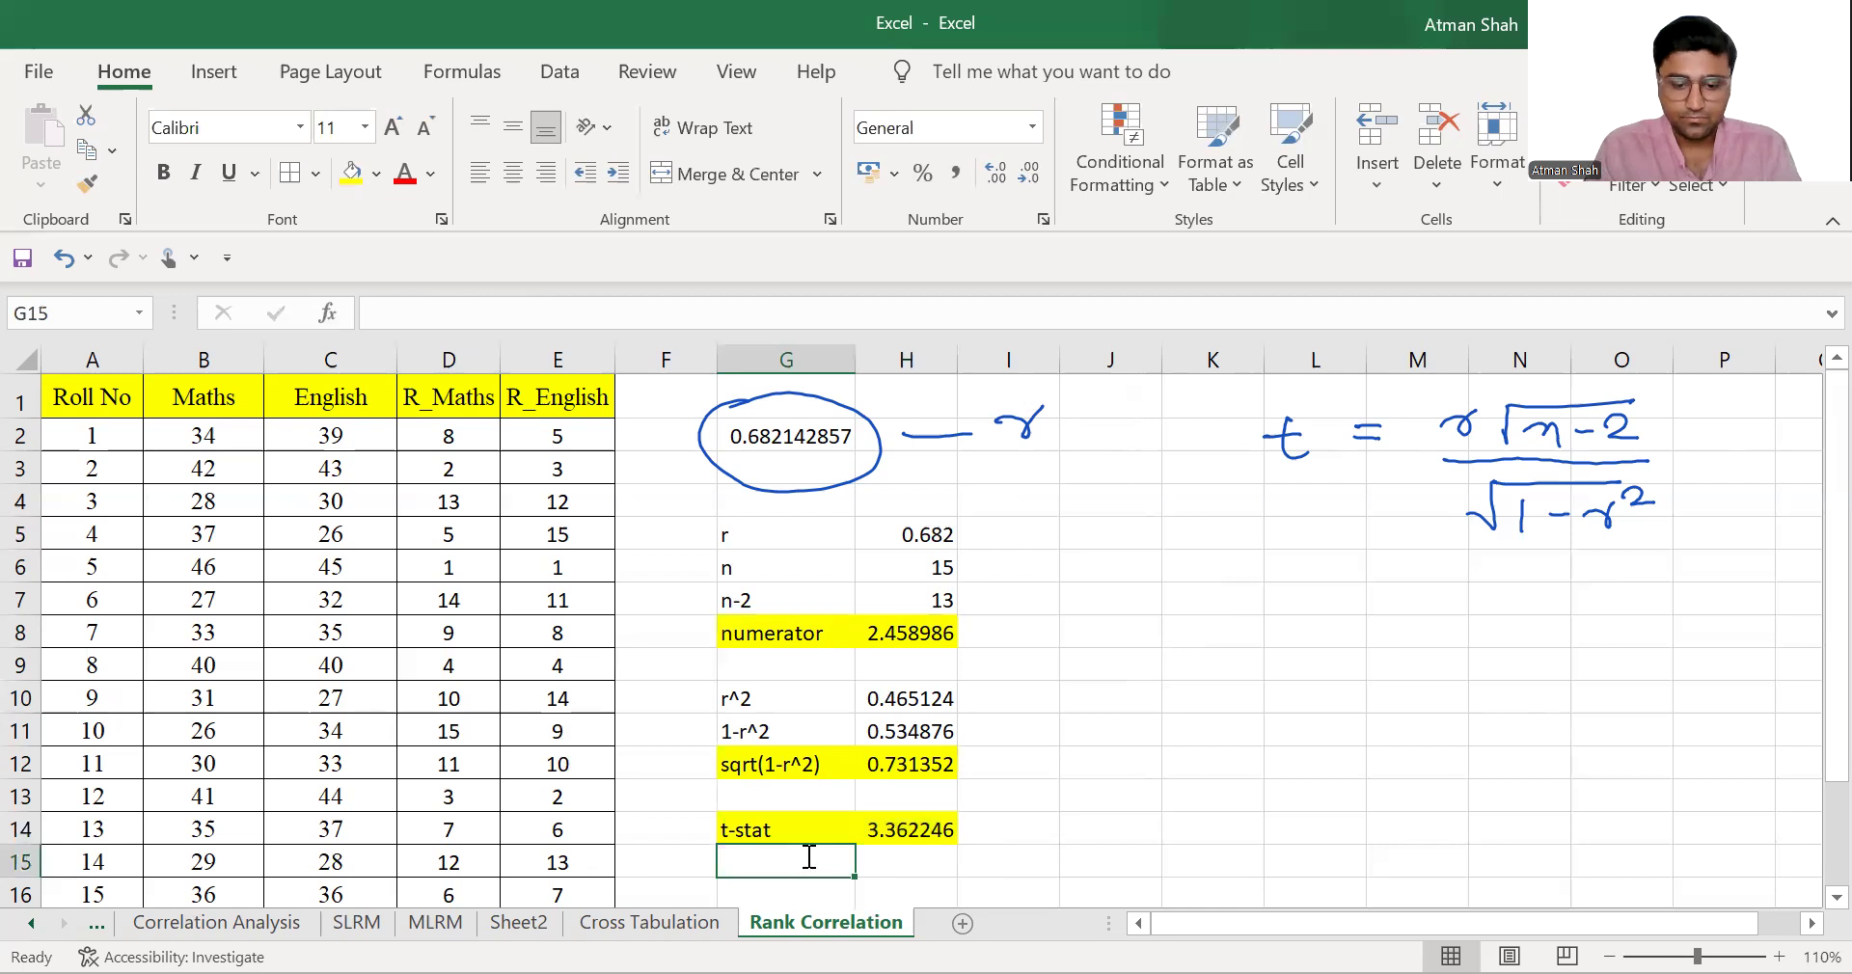
text(p-val)
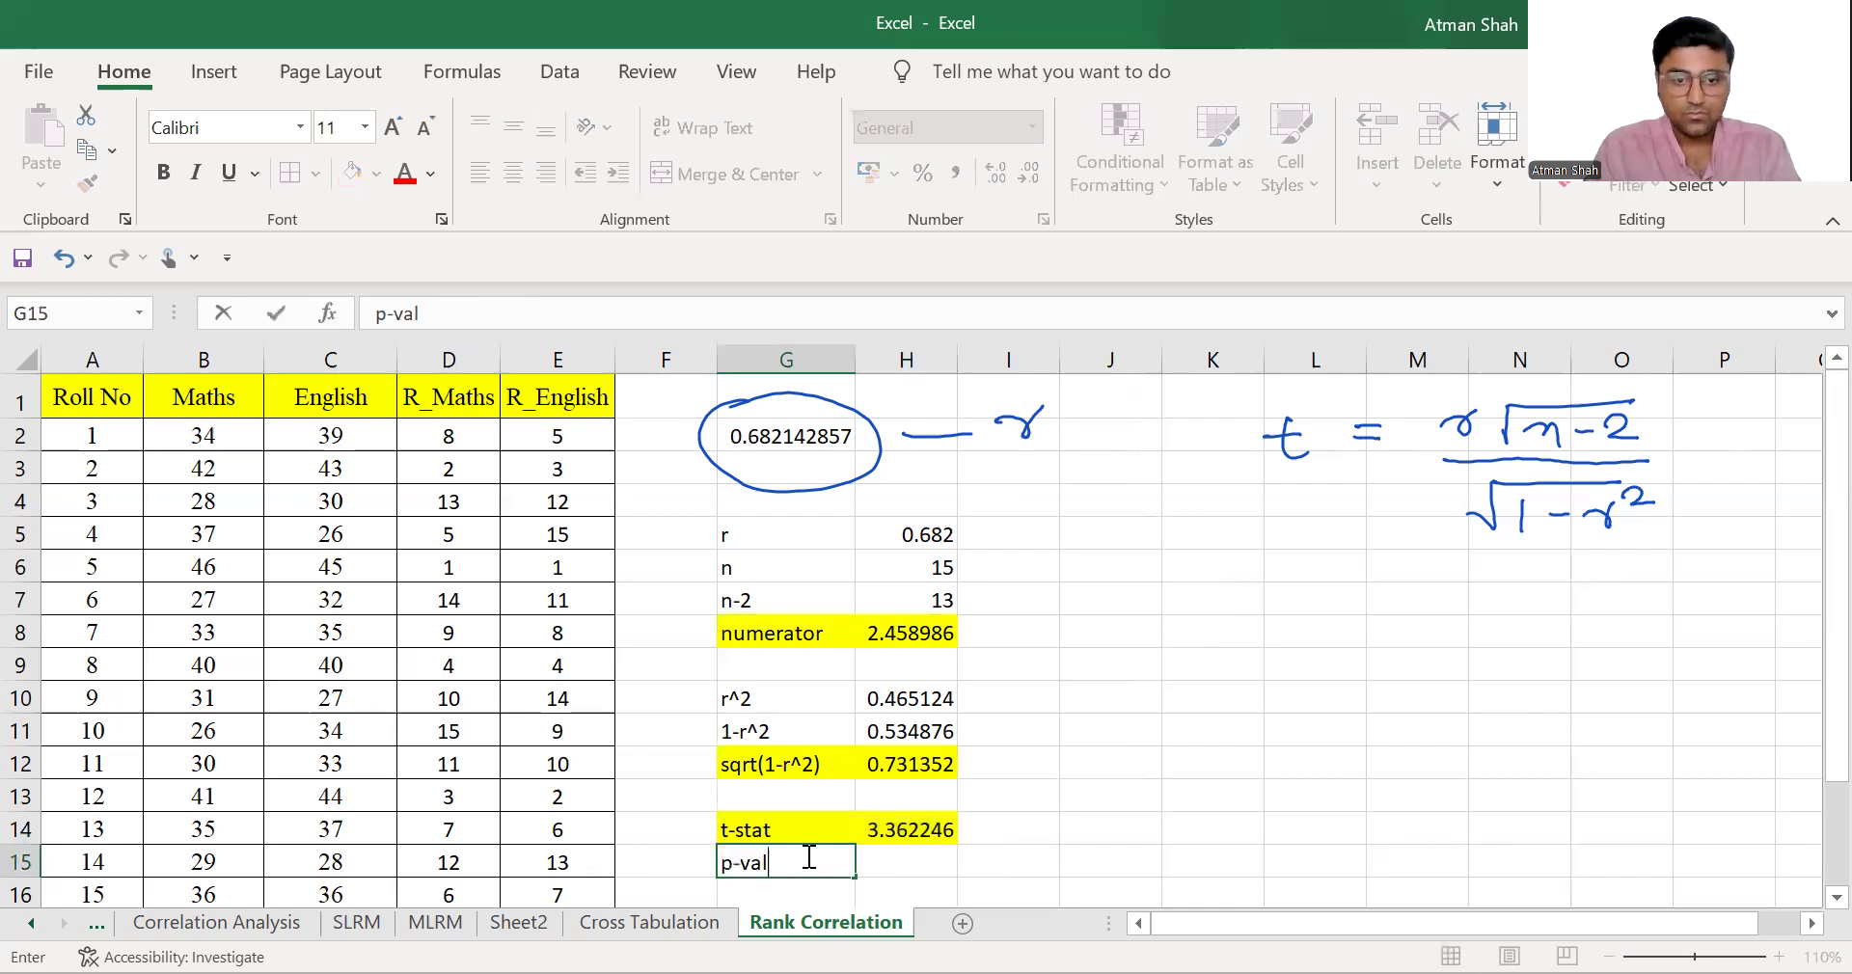
text(ue)
key(Tab)
text(=)
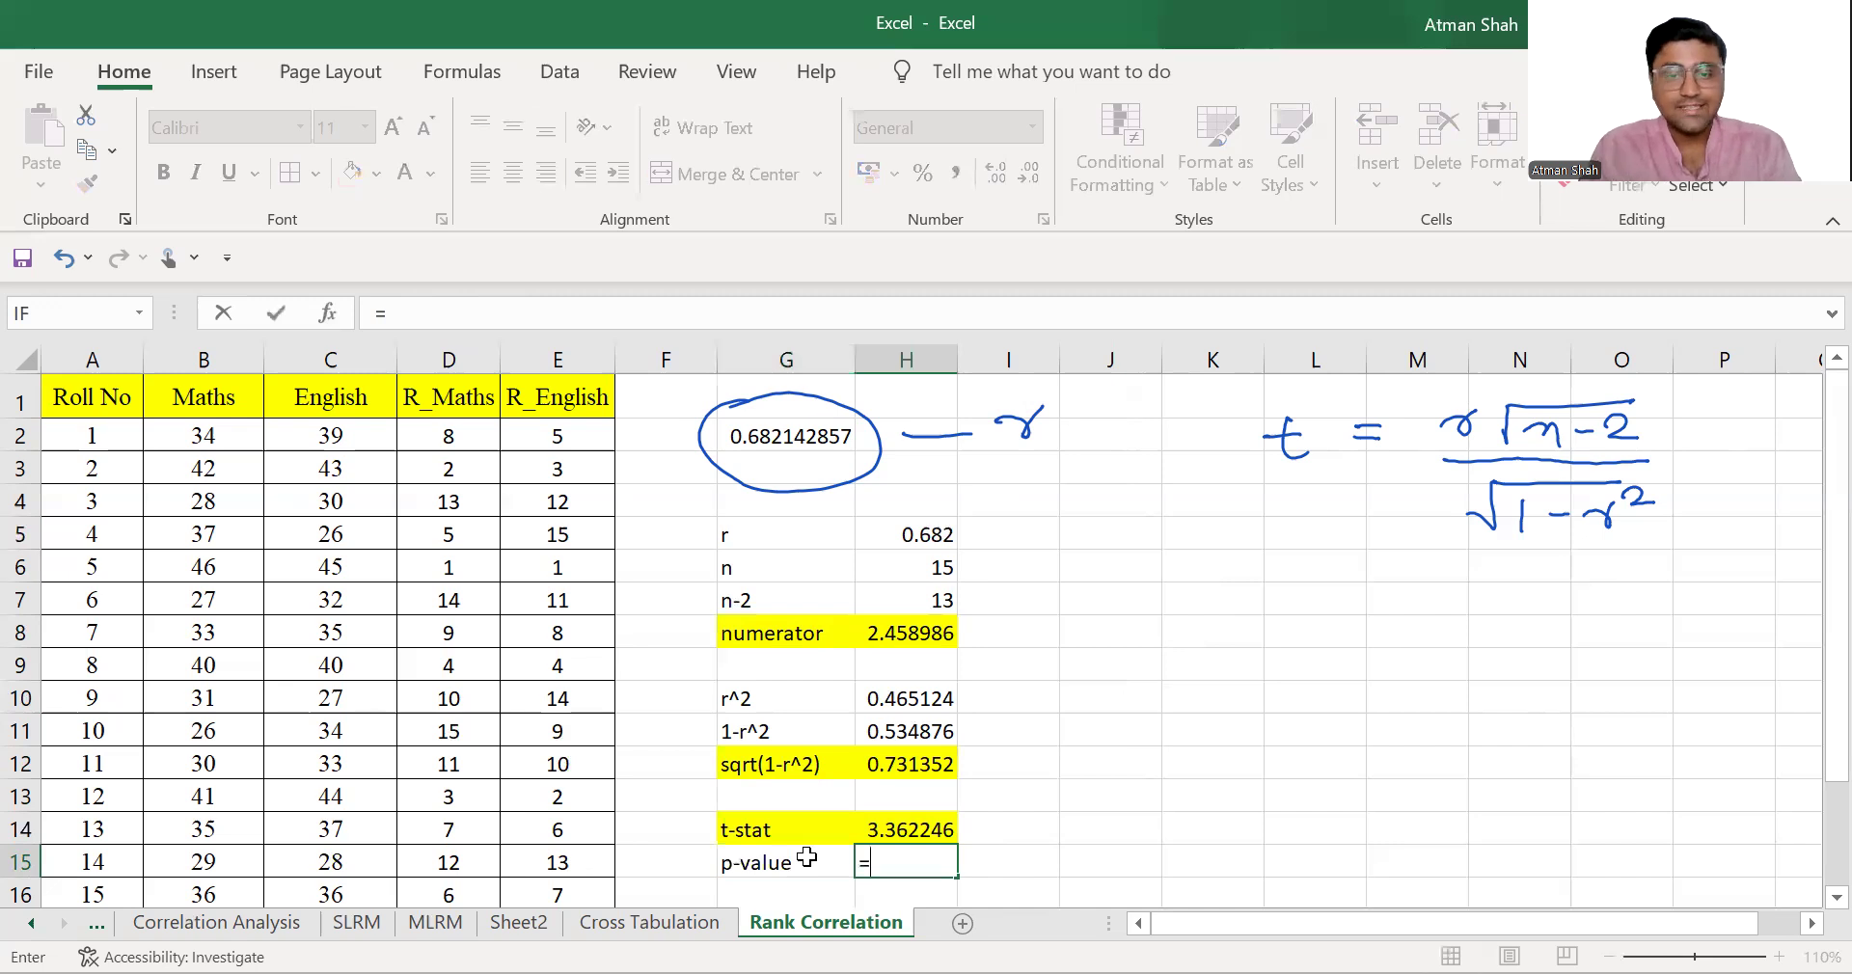
text(tdist)
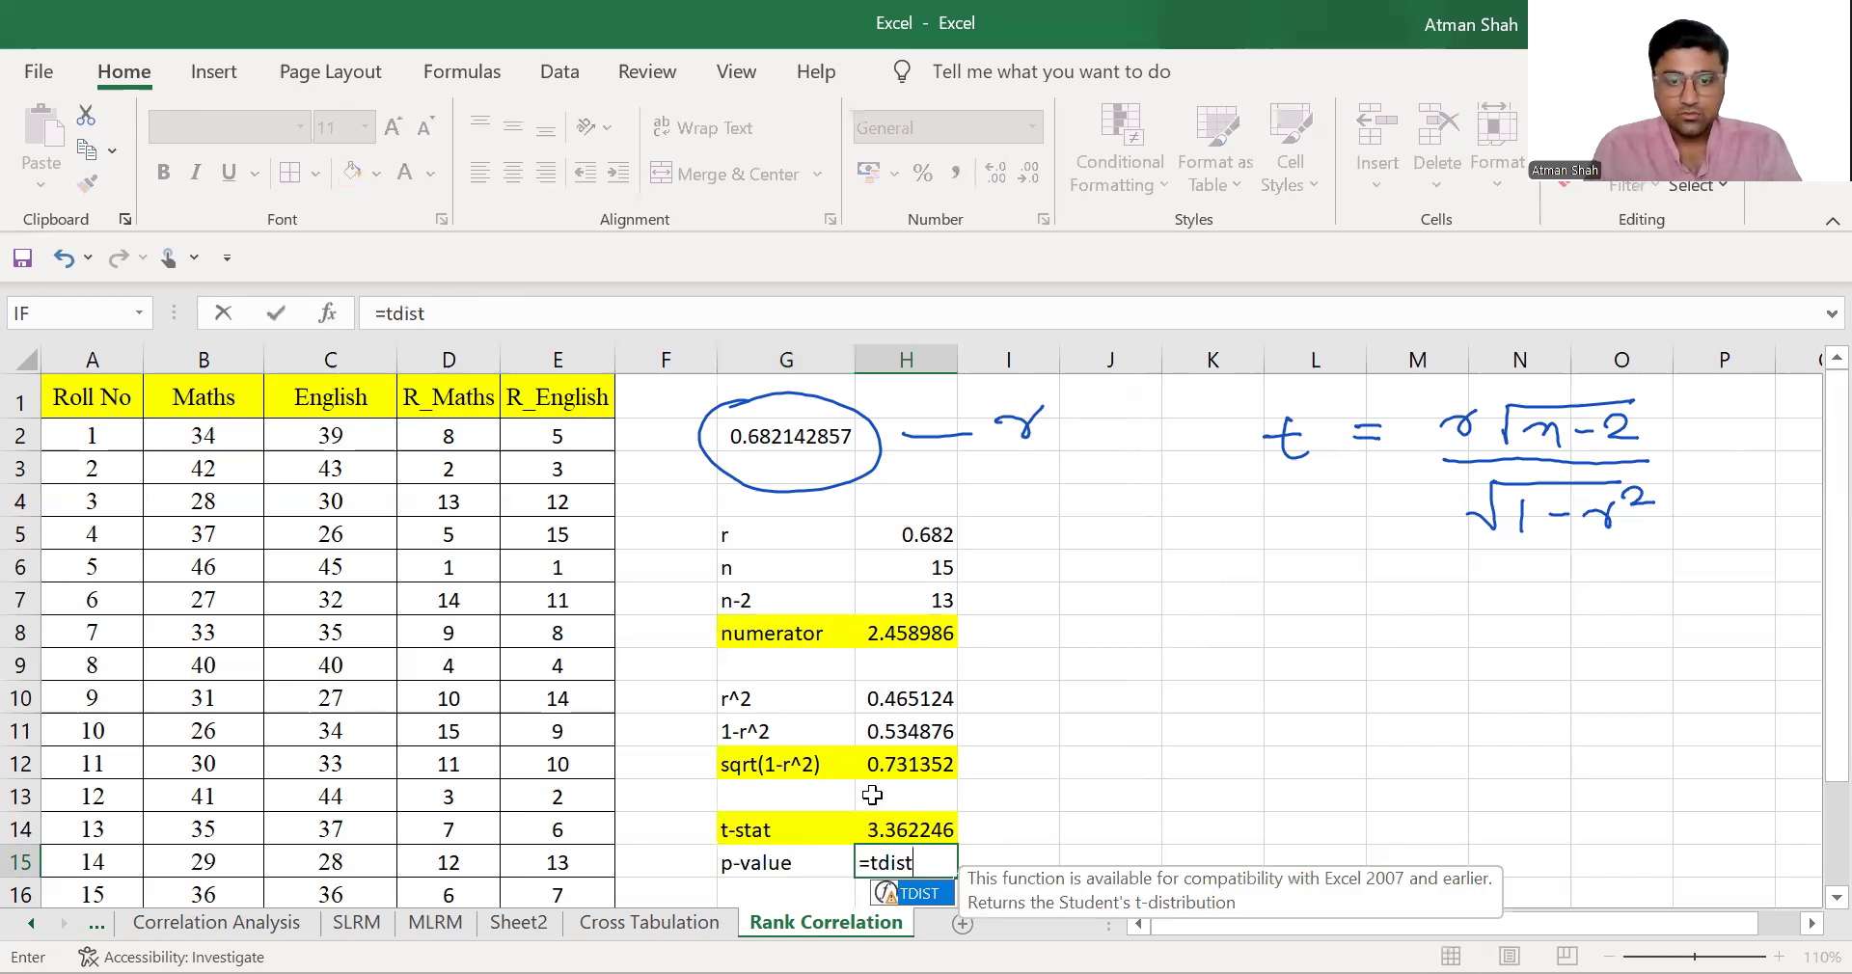
text(()
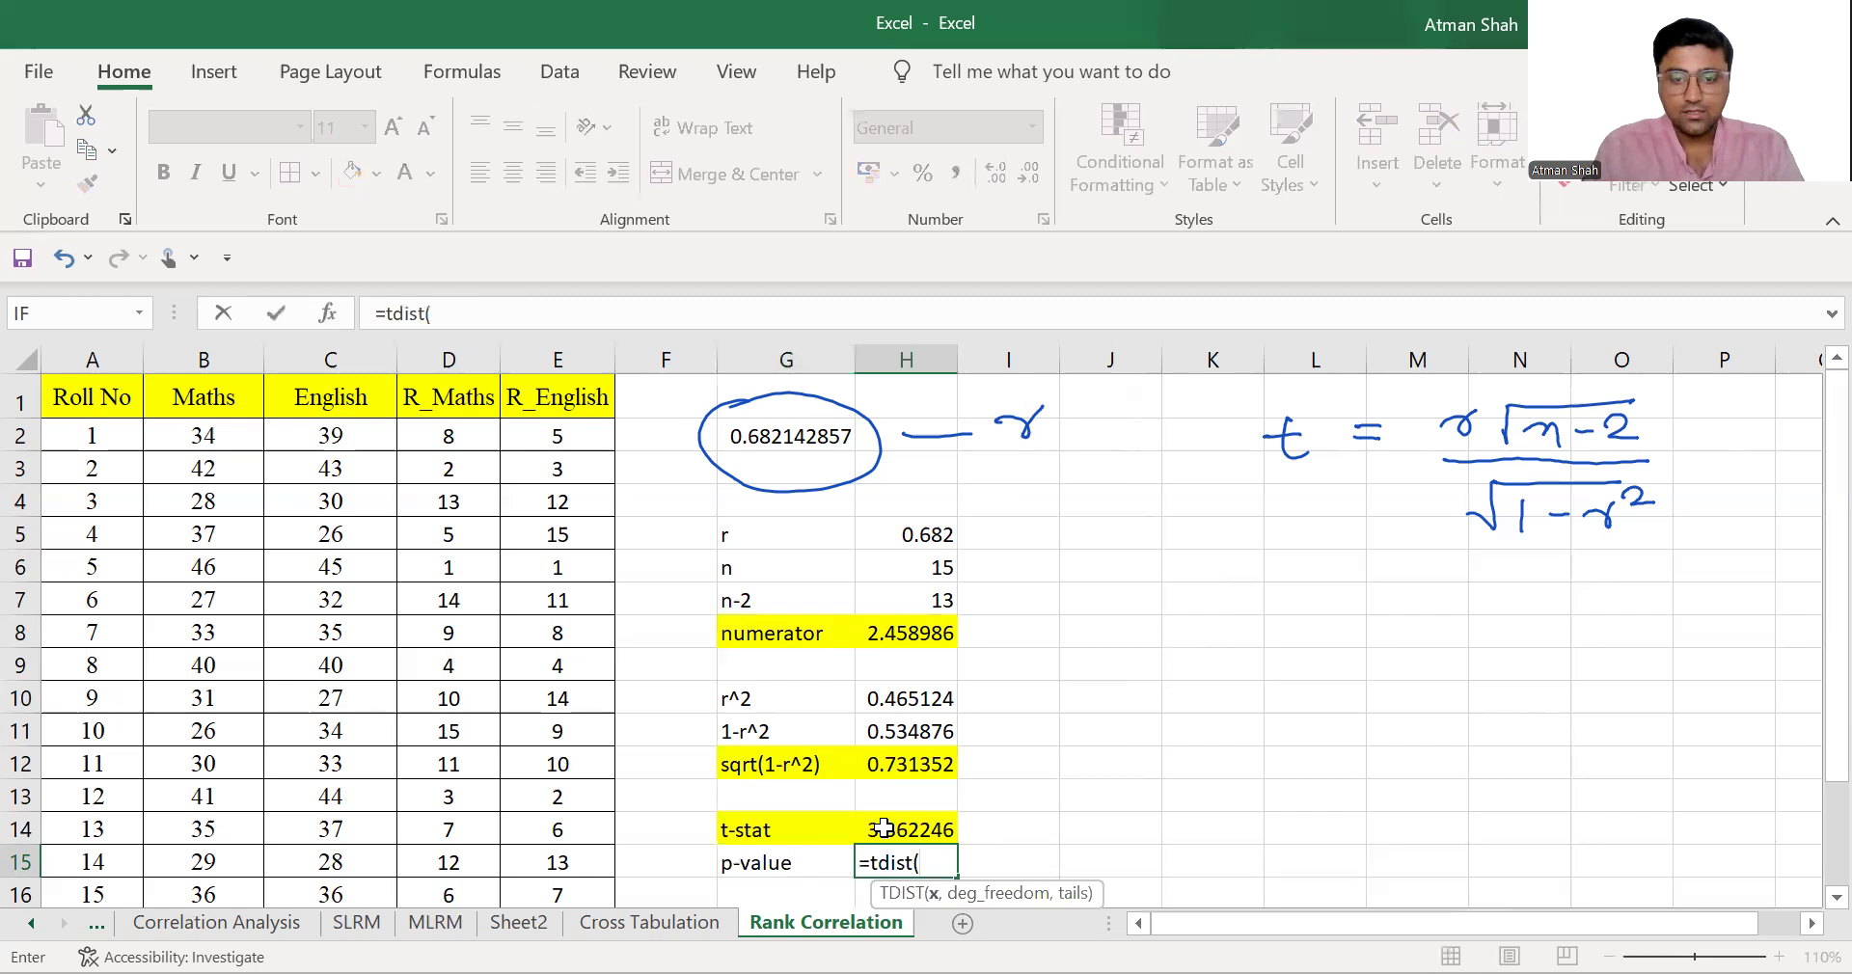
click(884, 827)
text(,)
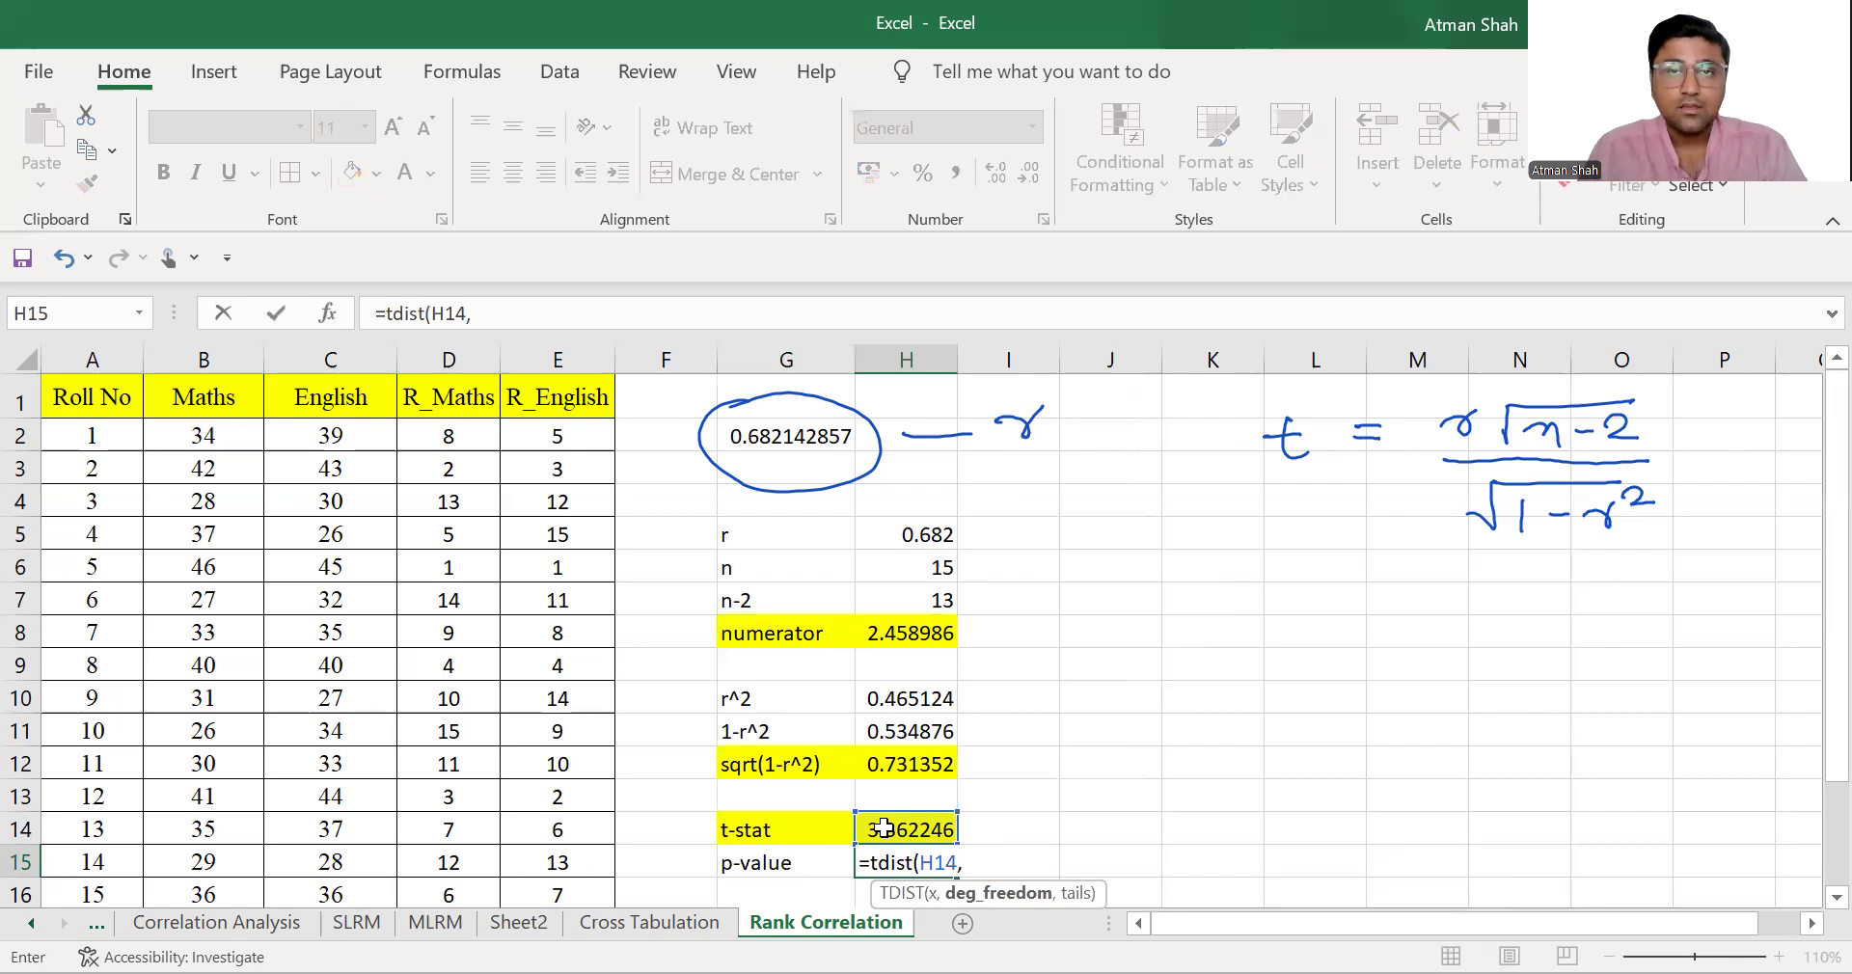
text(1)
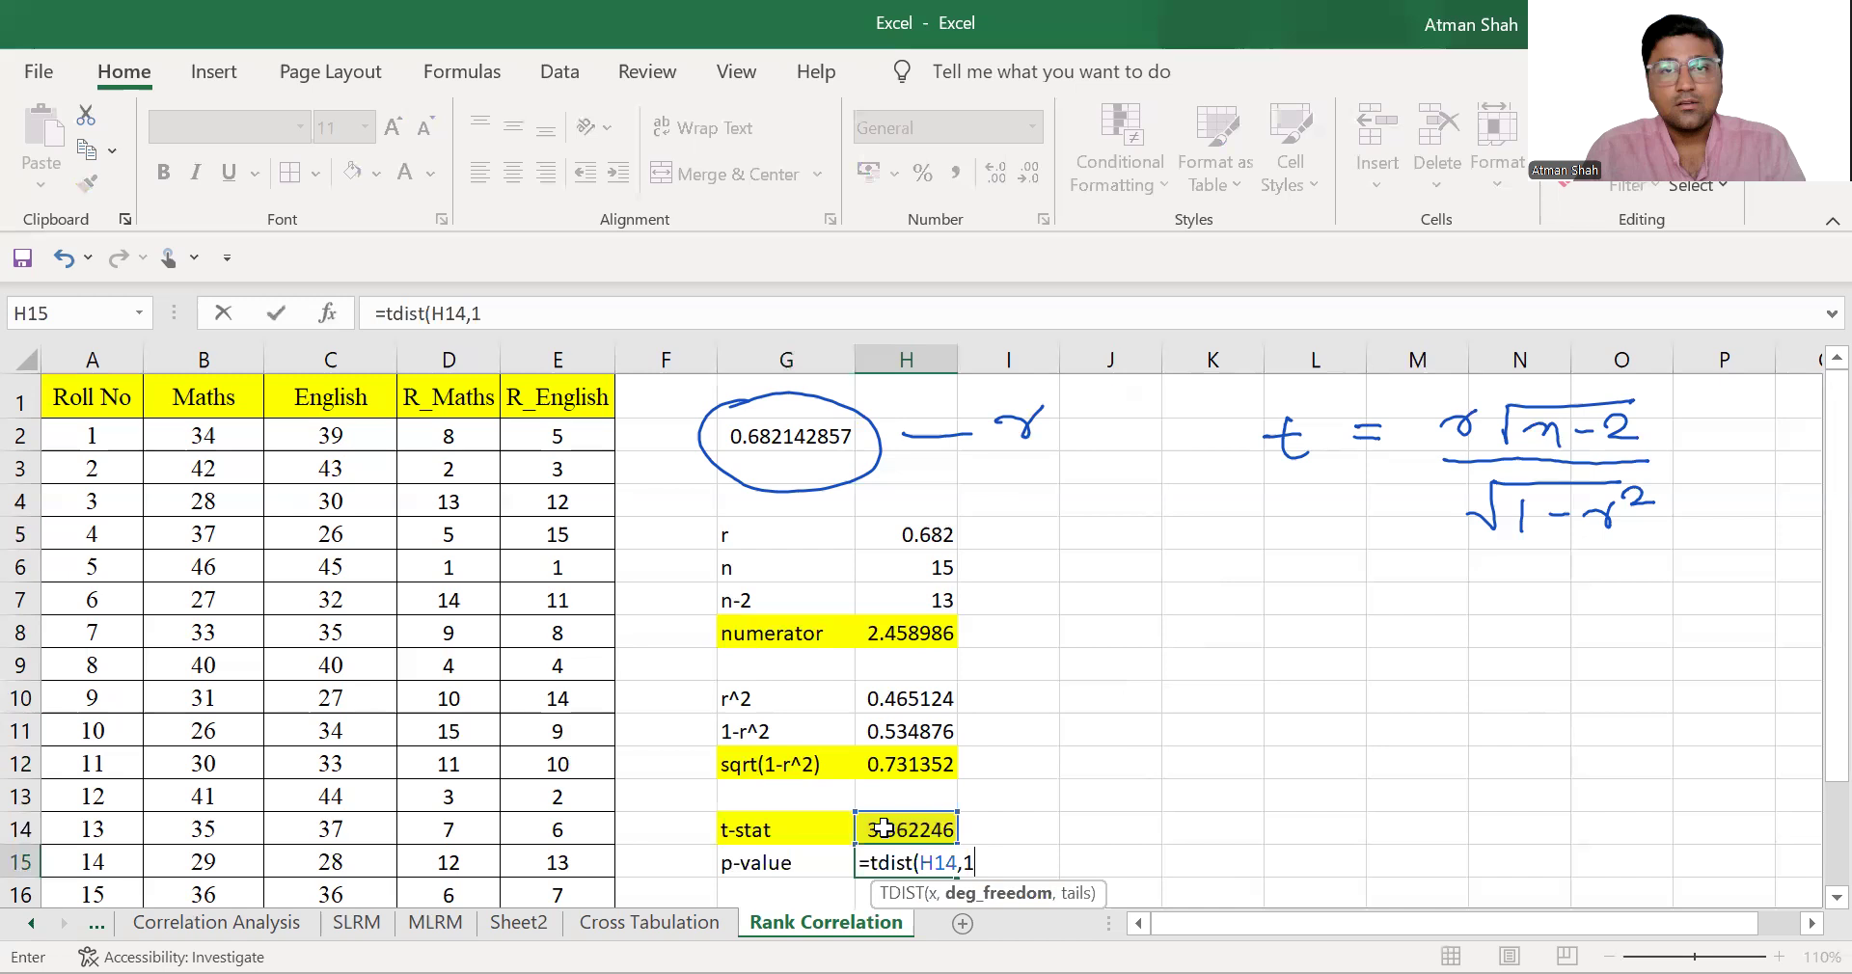
text(4,)
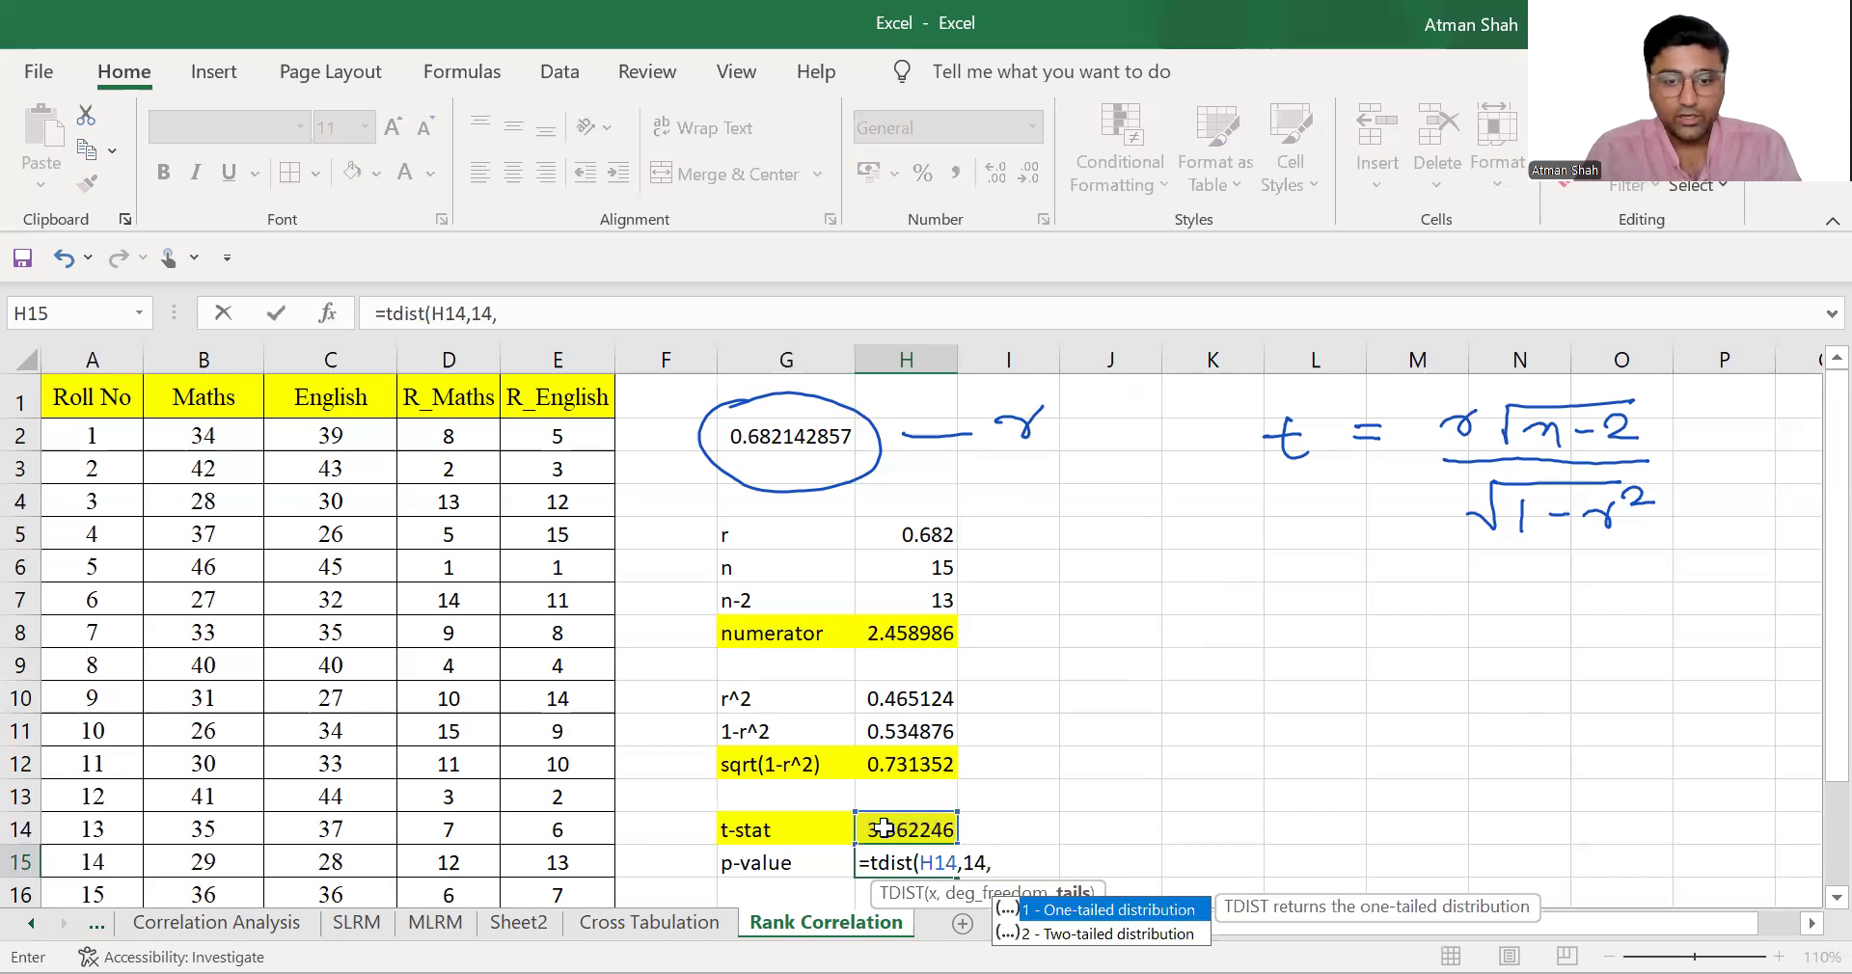
text(2)
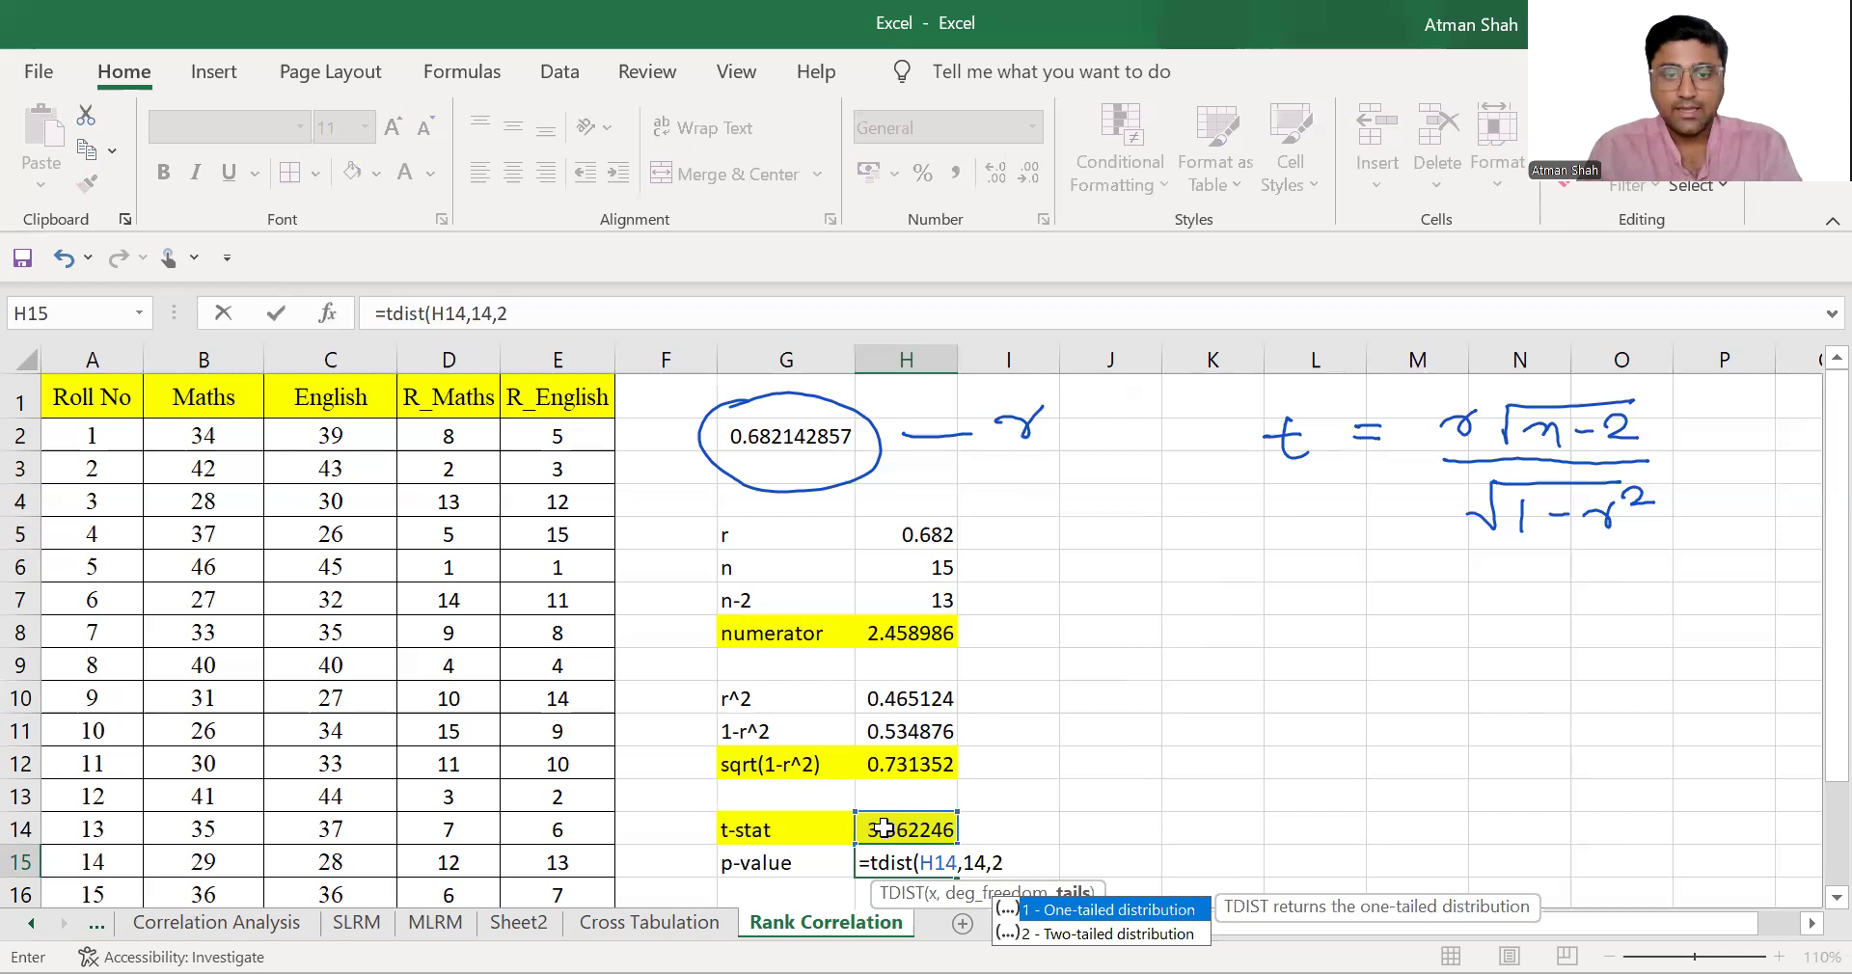
key(Return)
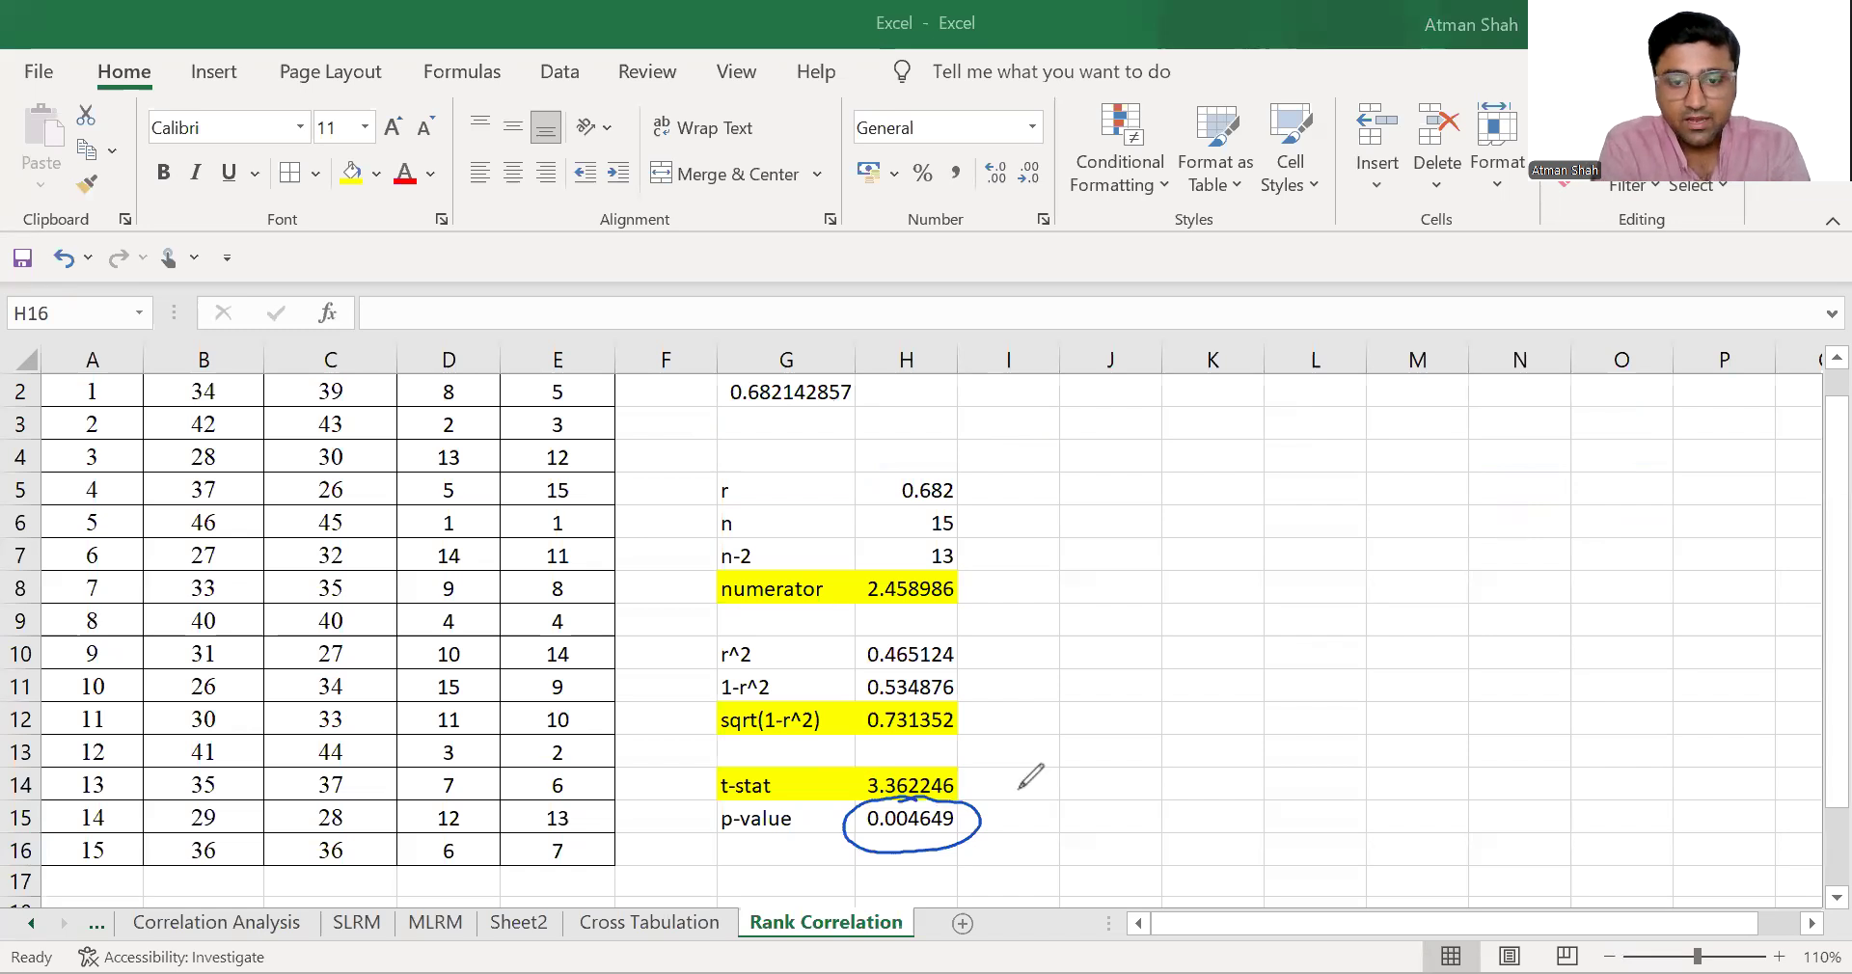
- Handwrite '< 0.05 → we reject Ho' in ink beside the p-value
mouse_move(1031, 797)
mouse_down()
mouse_move(1038, 828)
mouse_move(1071, 797)
mouse_up()
drag(1098, 805, 1120, 797)
mouse_move(1154, 772)
mouse_down()
mouse_move(1143, 794)
mouse_move(1166, 761)
mouse_up()
mouse_move(1198, 781)
mouse_down()
mouse_move(1242, 775)
mouse_move(1219, 794)
mouse_up()
drag(1286, 765, 1342, 780)
mouse_move(1377, 784)
mouse_down()
mouse_move(1422, 771)
mouse_move(1430, 811)
mouse_up()
drag(1447, 778, 1490, 783)
drag(1505, 747, 1549, 793)
drag(1550, 778, 1570, 775)
drag(1570, 757, 1568, 793)
drag(1587, 777, 1585, 780)
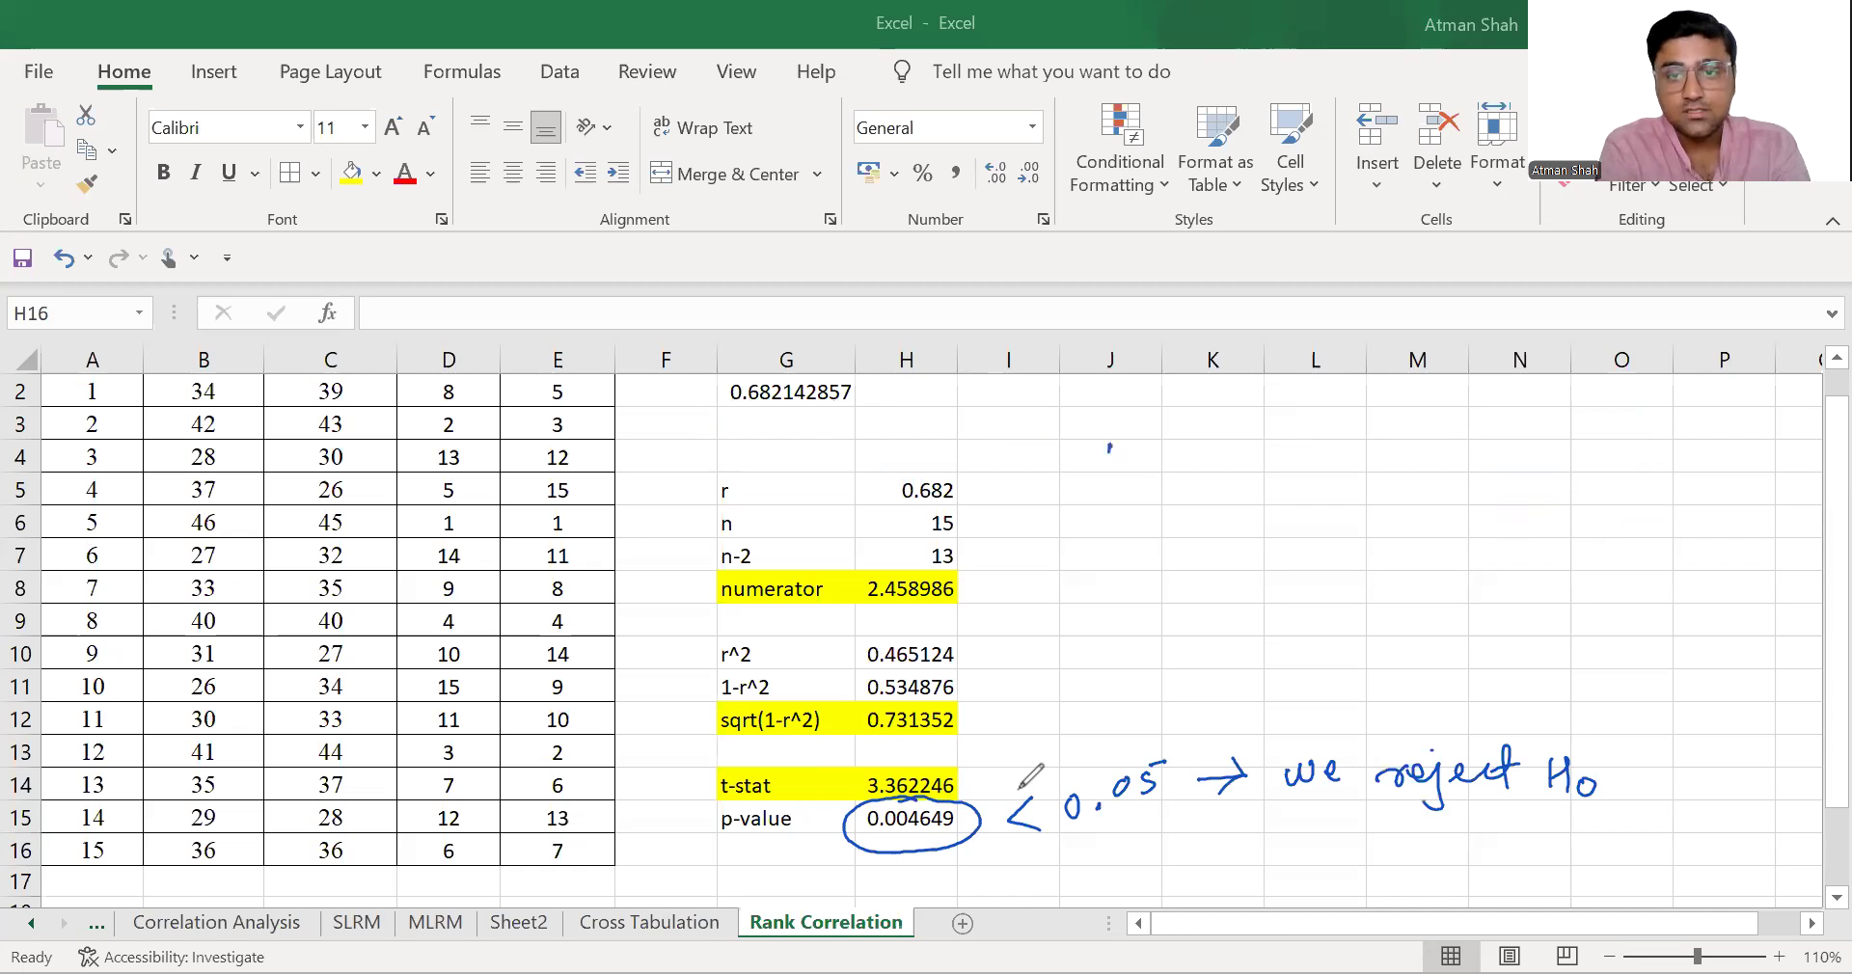
- Handwrite 'Ho: No sign. corr betn' in blue ink above the results
drag(1110, 446, 1107, 492)
drag(1108, 469, 1137, 467)
drag(1136, 448, 1139, 494)
drag(1153, 483, 1202, 463)
drag(1202, 471, 1203, 473)
mouse_move(1252, 476)
mouse_down()
mouse_move(1279, 442)
mouse_move(1294, 460)
mouse_up()
mouse_move(1343, 458)
mouse_down()
mouse_move(1345, 478)
mouse_move(1373, 480)
mouse_up()
mouse_move(1401, 463)
mouse_down()
mouse_move(1394, 503)
mouse_move(1419, 471)
mouse_up()
drag(1433, 461, 1433, 462)
drag(1491, 457, 1498, 475)
drag(1501, 460, 1555, 447)
drag(1600, 432, 1602, 471)
drag(1620, 461, 1636, 464)
mouse_move(1643, 438)
mouse_down()
mouse_move(1645, 471)
mouse_move(1664, 448)
mouse_up()
drag(1663, 439, 1703, 436)
- Finish the hypothesis note with 'Maths and Eng.' on the next line
drag(1314, 546, 1347, 546)
drag(1376, 524, 1385, 542)
drag(1397, 512, 1401, 545)
drag(1387, 527, 1411, 522)
drag(1410, 509, 1438, 545)
mouse_move(1459, 519)
mouse_down()
mouse_move(1447, 543)
mouse_move(1521, 538)
mouse_up()
mouse_move(1524, 537)
mouse_down()
mouse_move(1571, 526)
mouse_move(1569, 547)
mouse_up()
drag(1613, 510, 1605, 540)
drag(1626, 523, 1659, 577)
click(1681, 544)
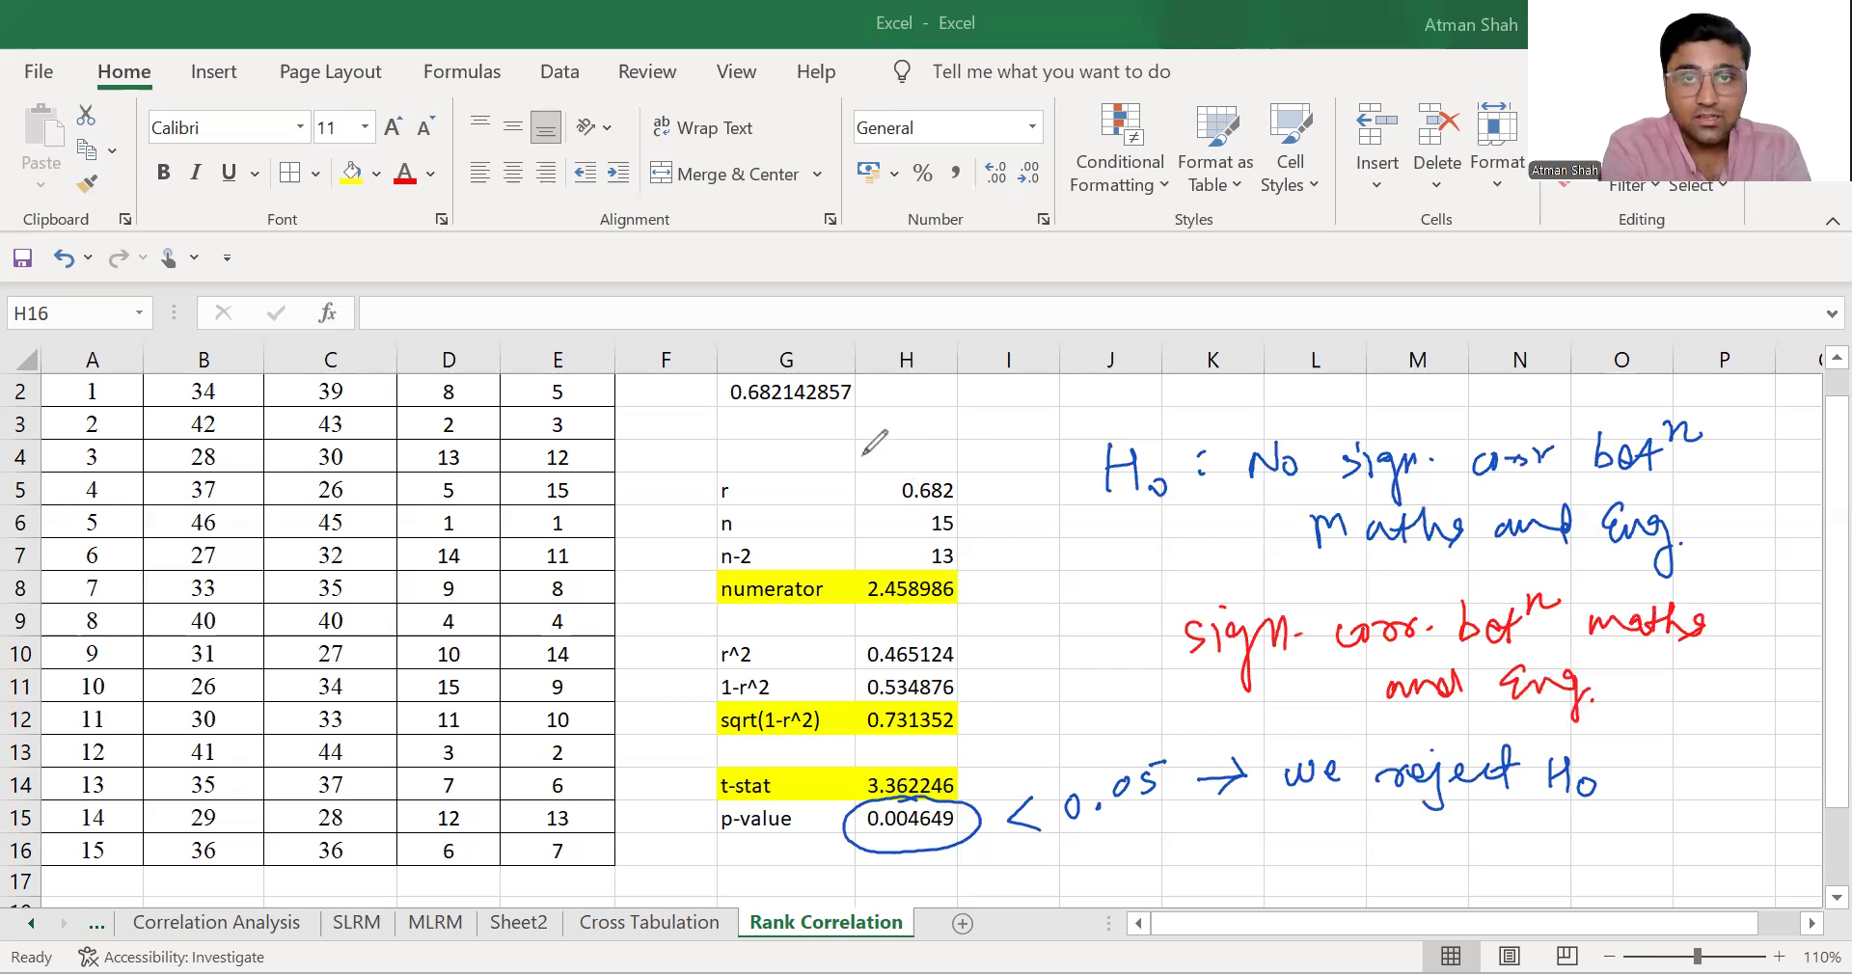
- Draw a red ellipse around the r value 0.682 in H5
drag(929, 454, 950, 516)
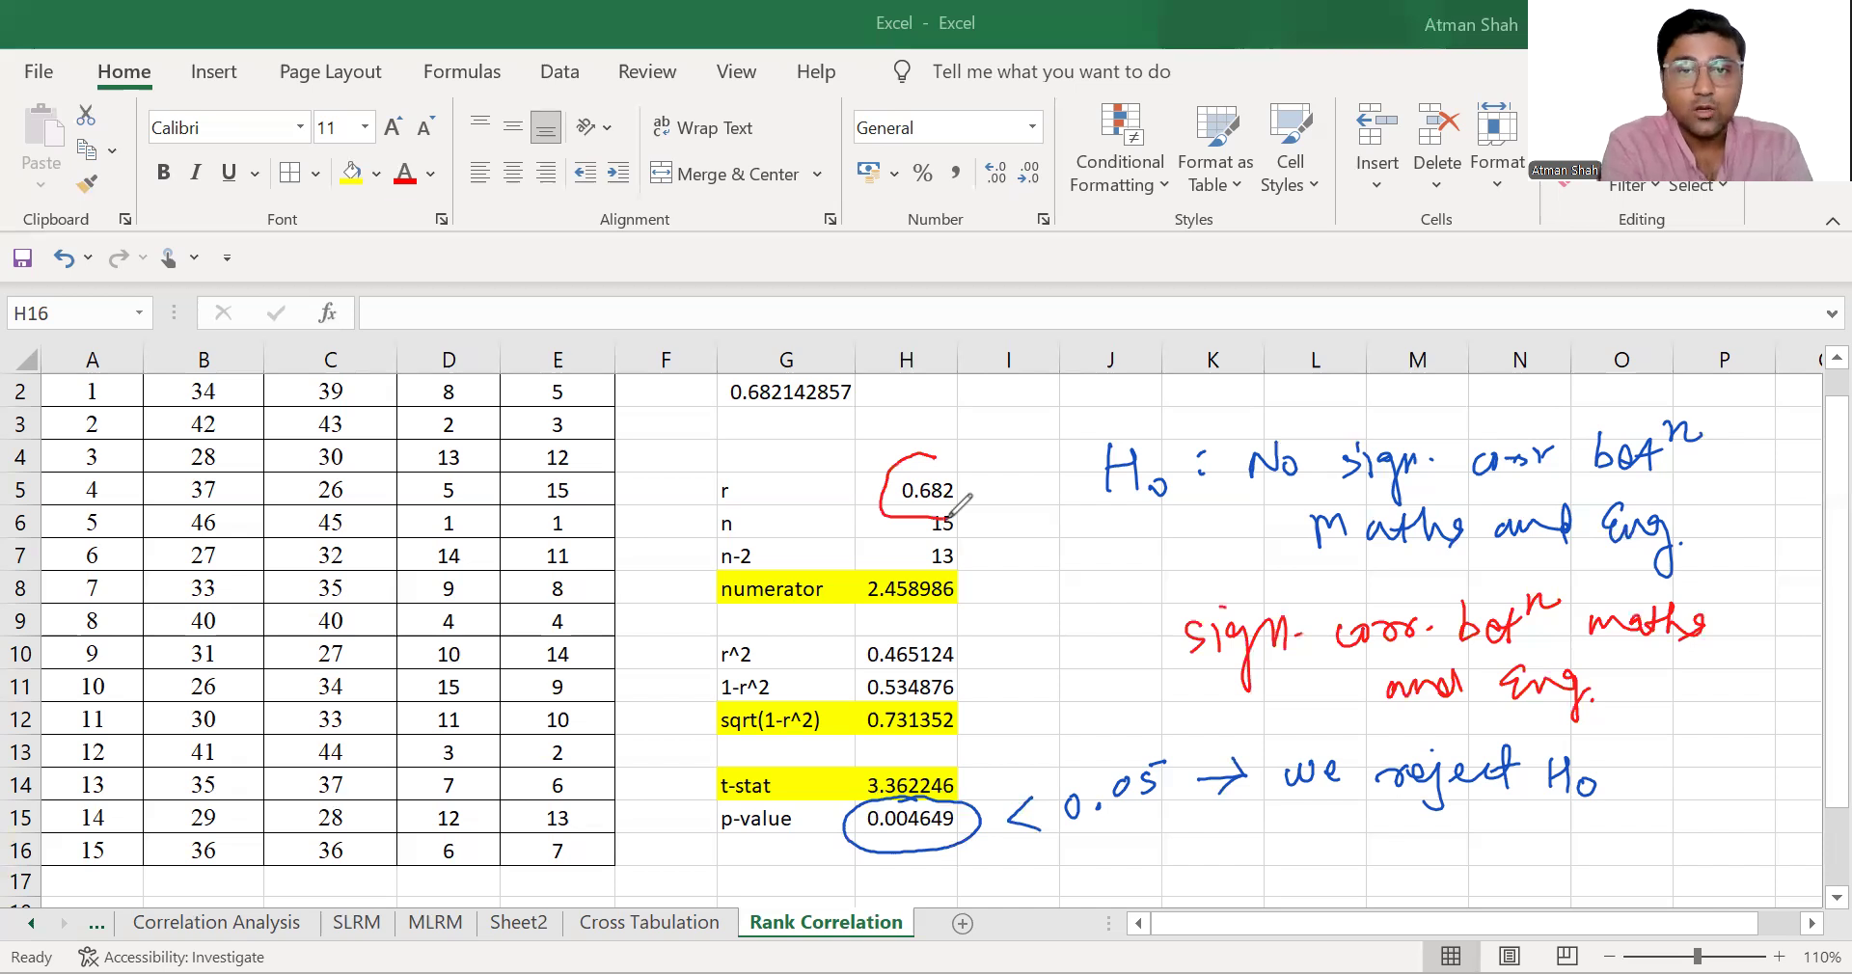
drag(924, 453, 872, 494)
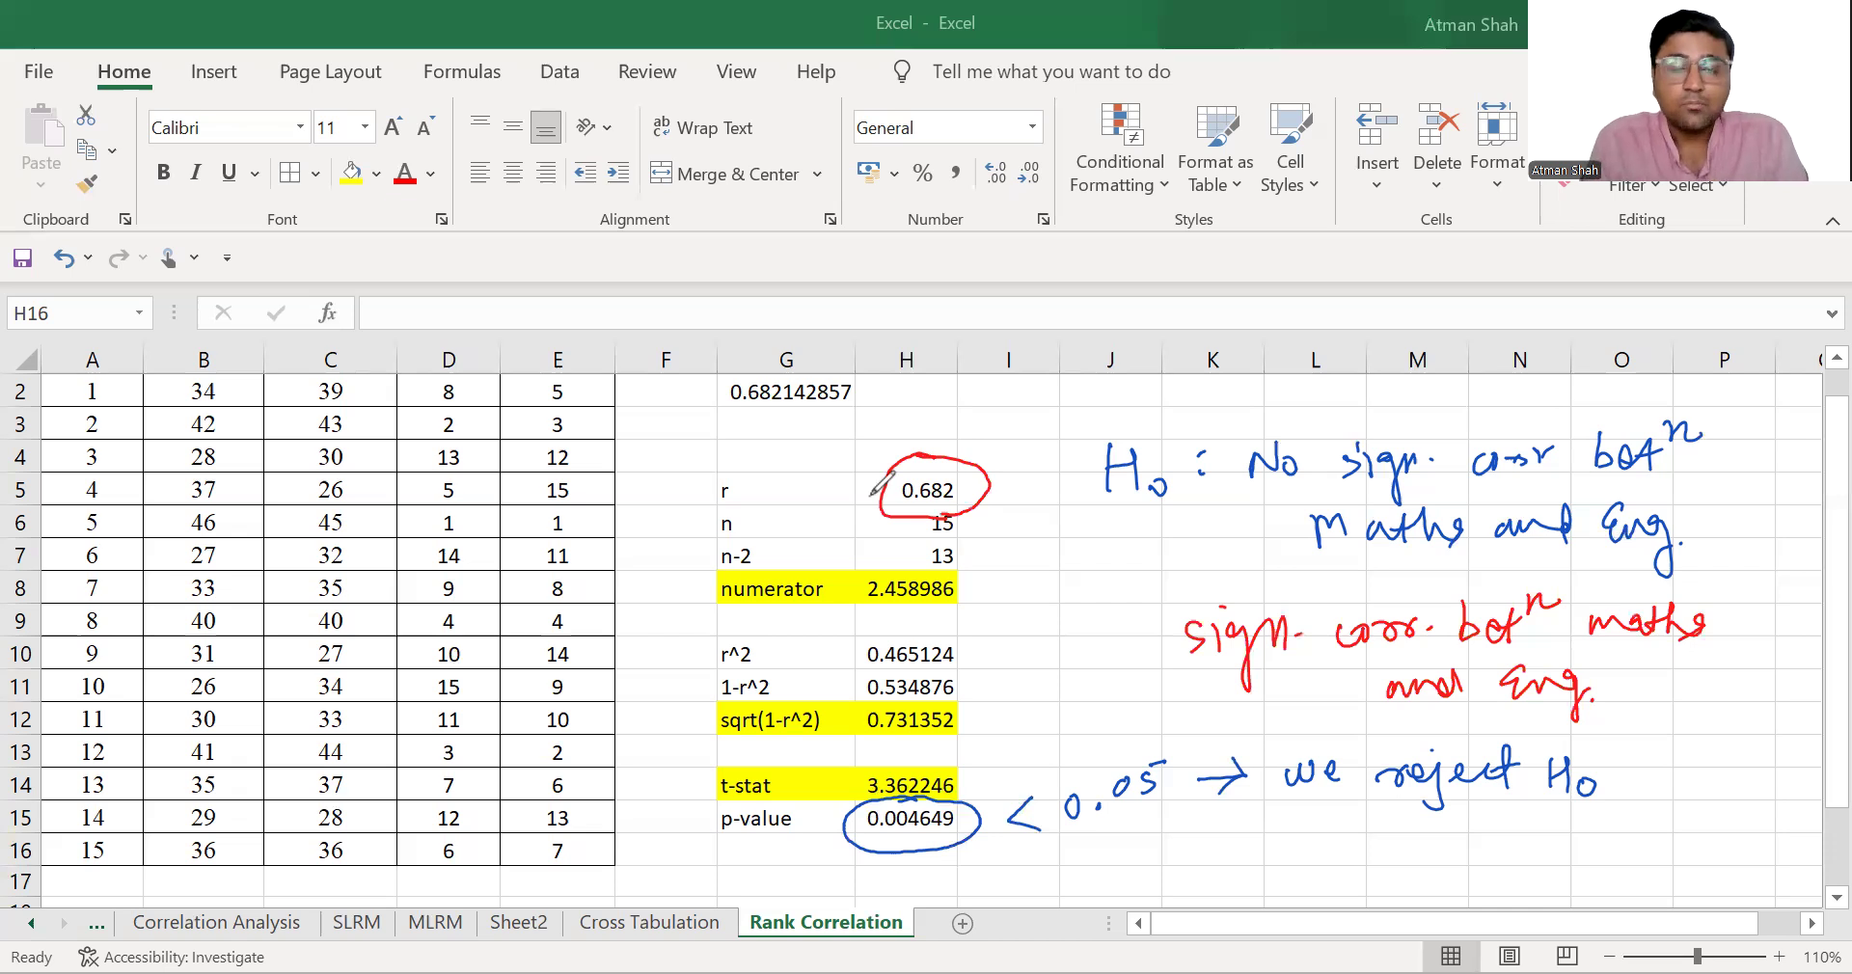